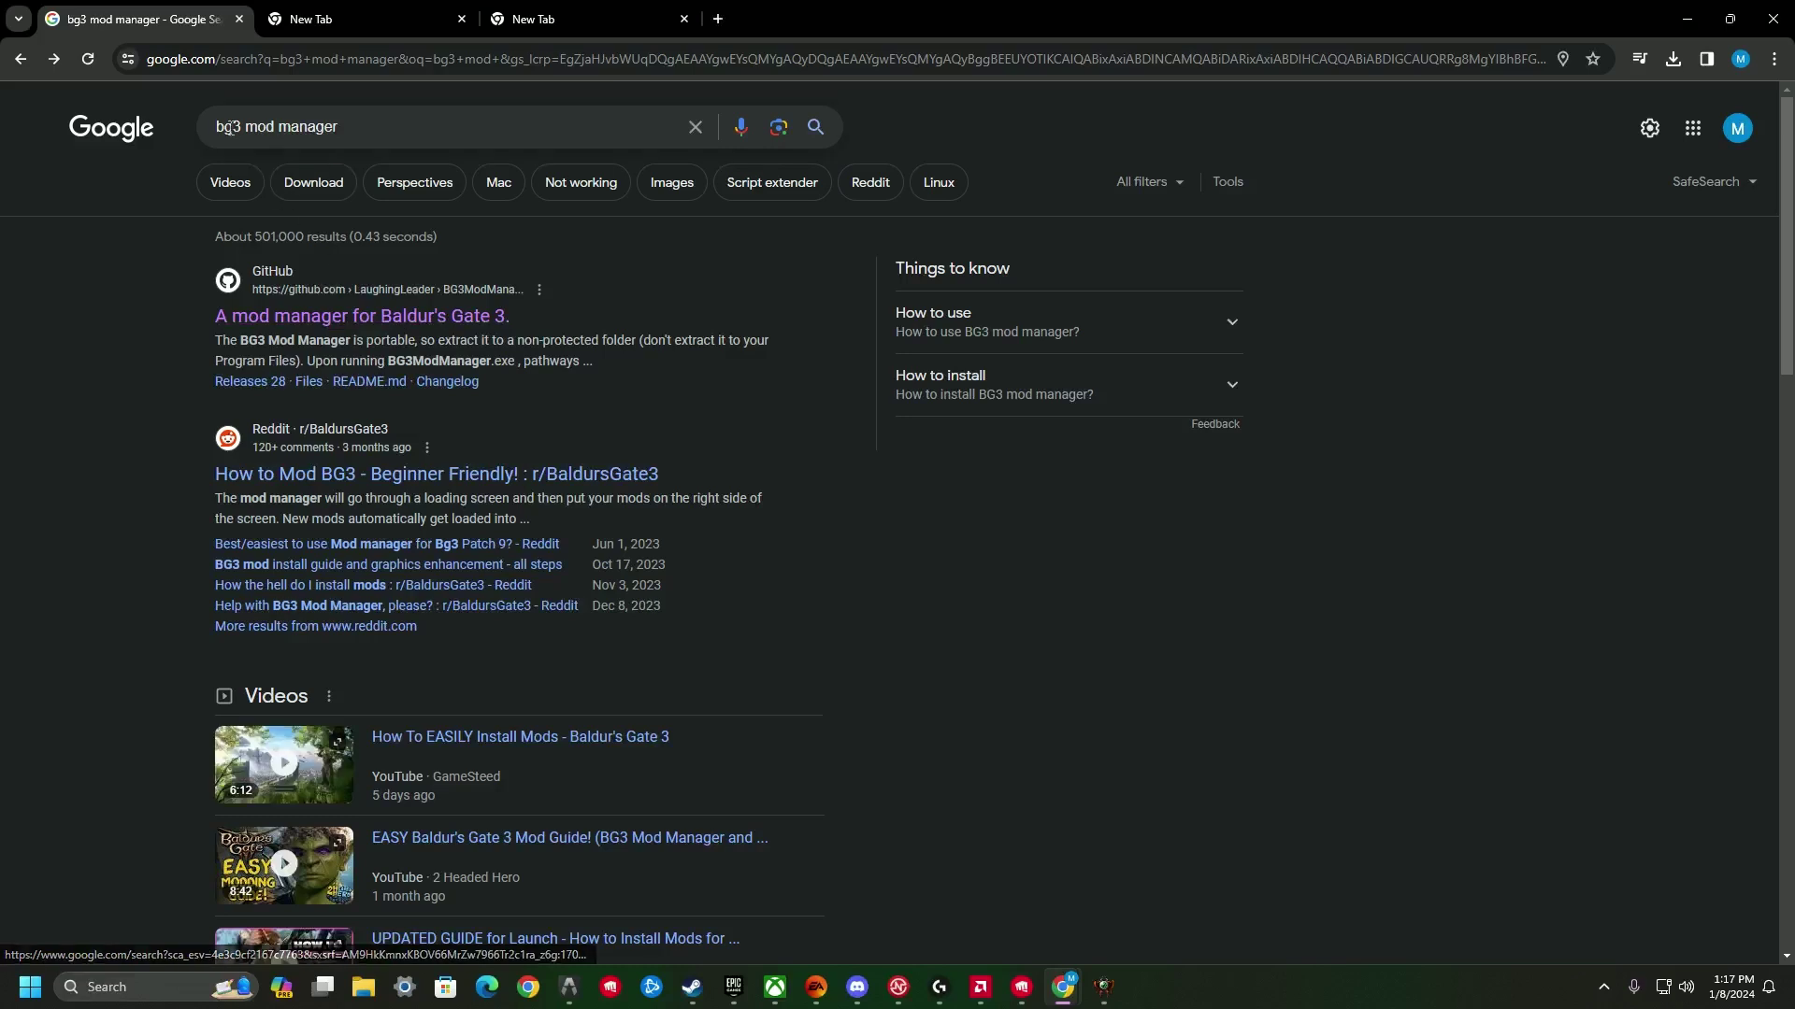
# - Open the BG3 Mod Manager GitHub repository from the search results and download the latest release from its setup instructions
pyautogui.click(264, 318)
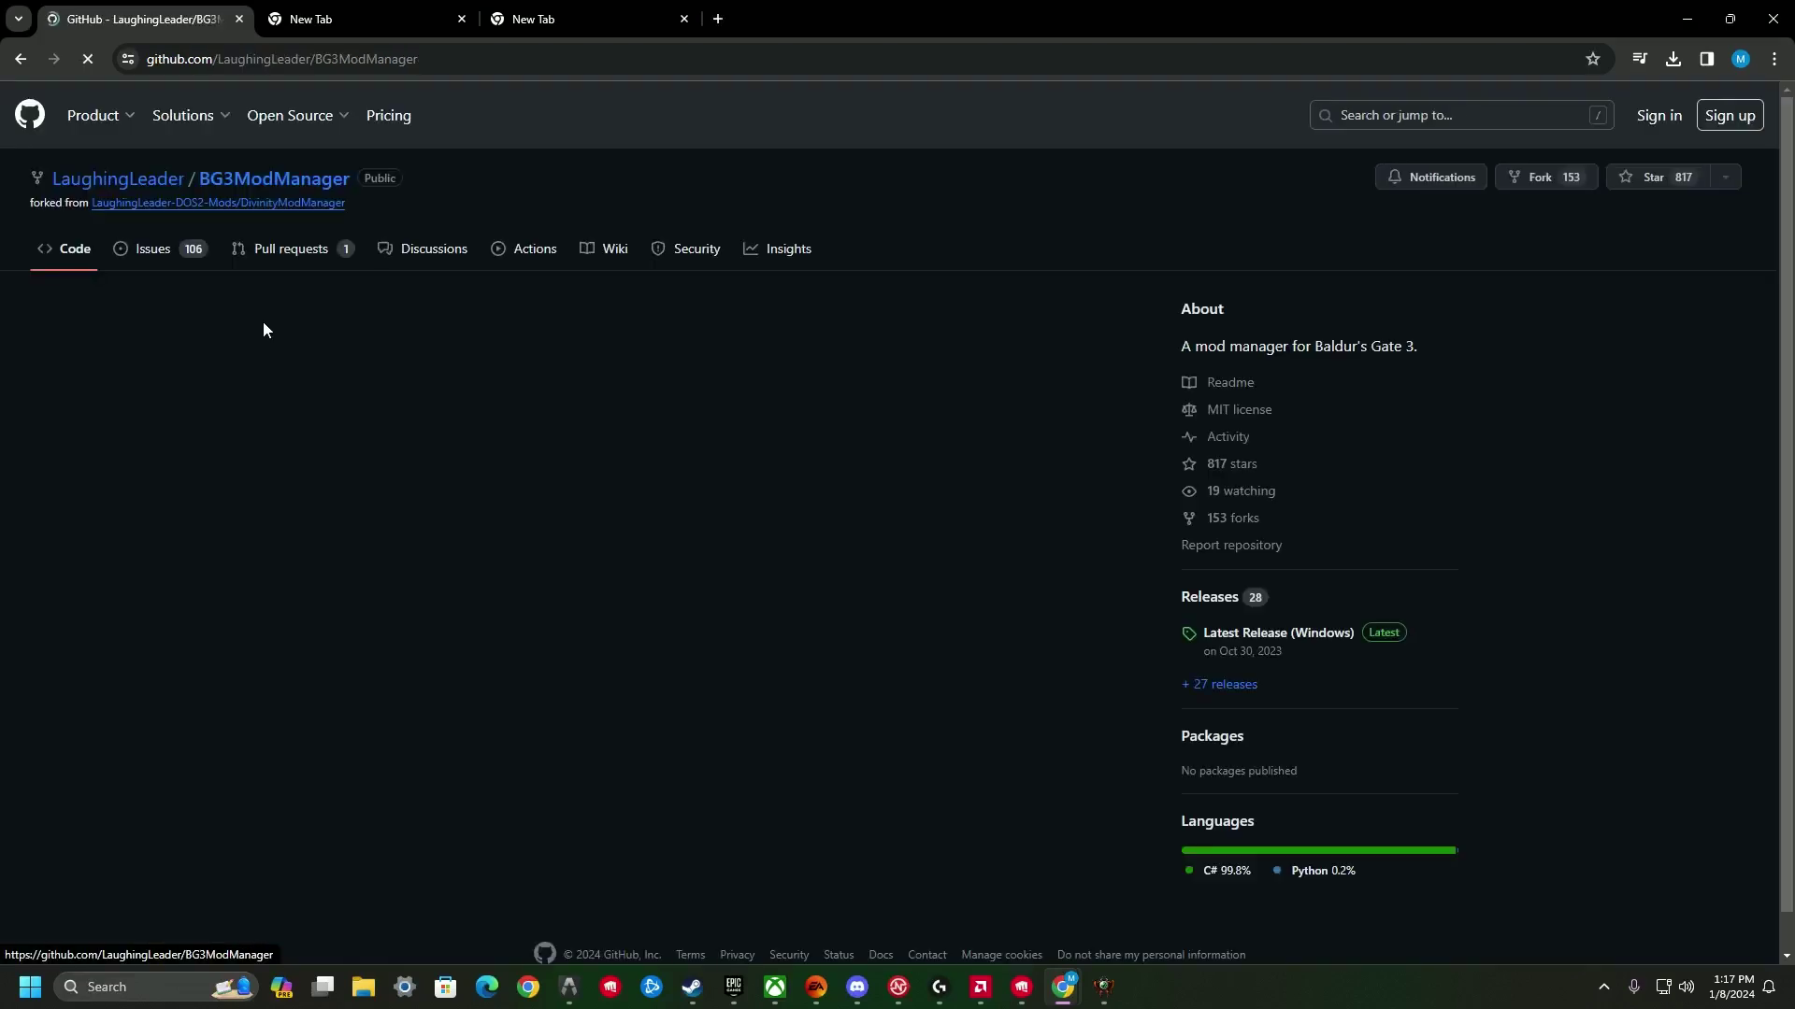
pyautogui.scroll(-5, 258, 563)
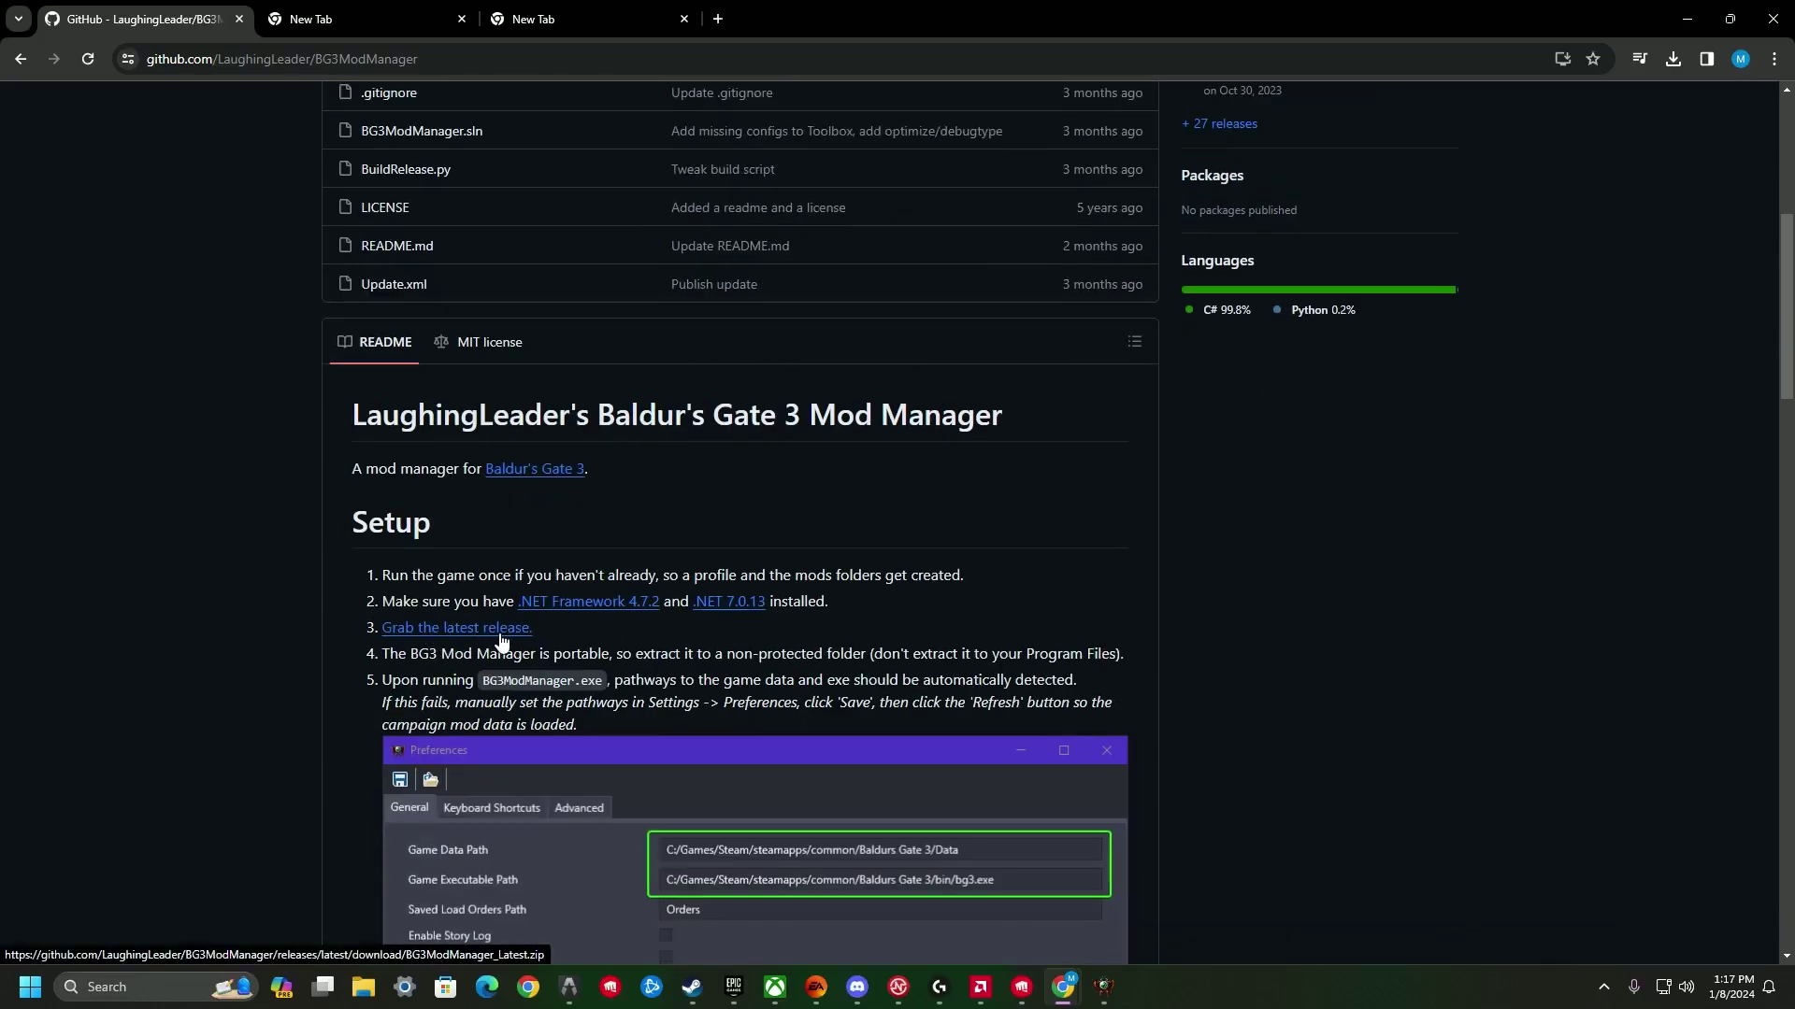
pyautogui.click(1672, 60)
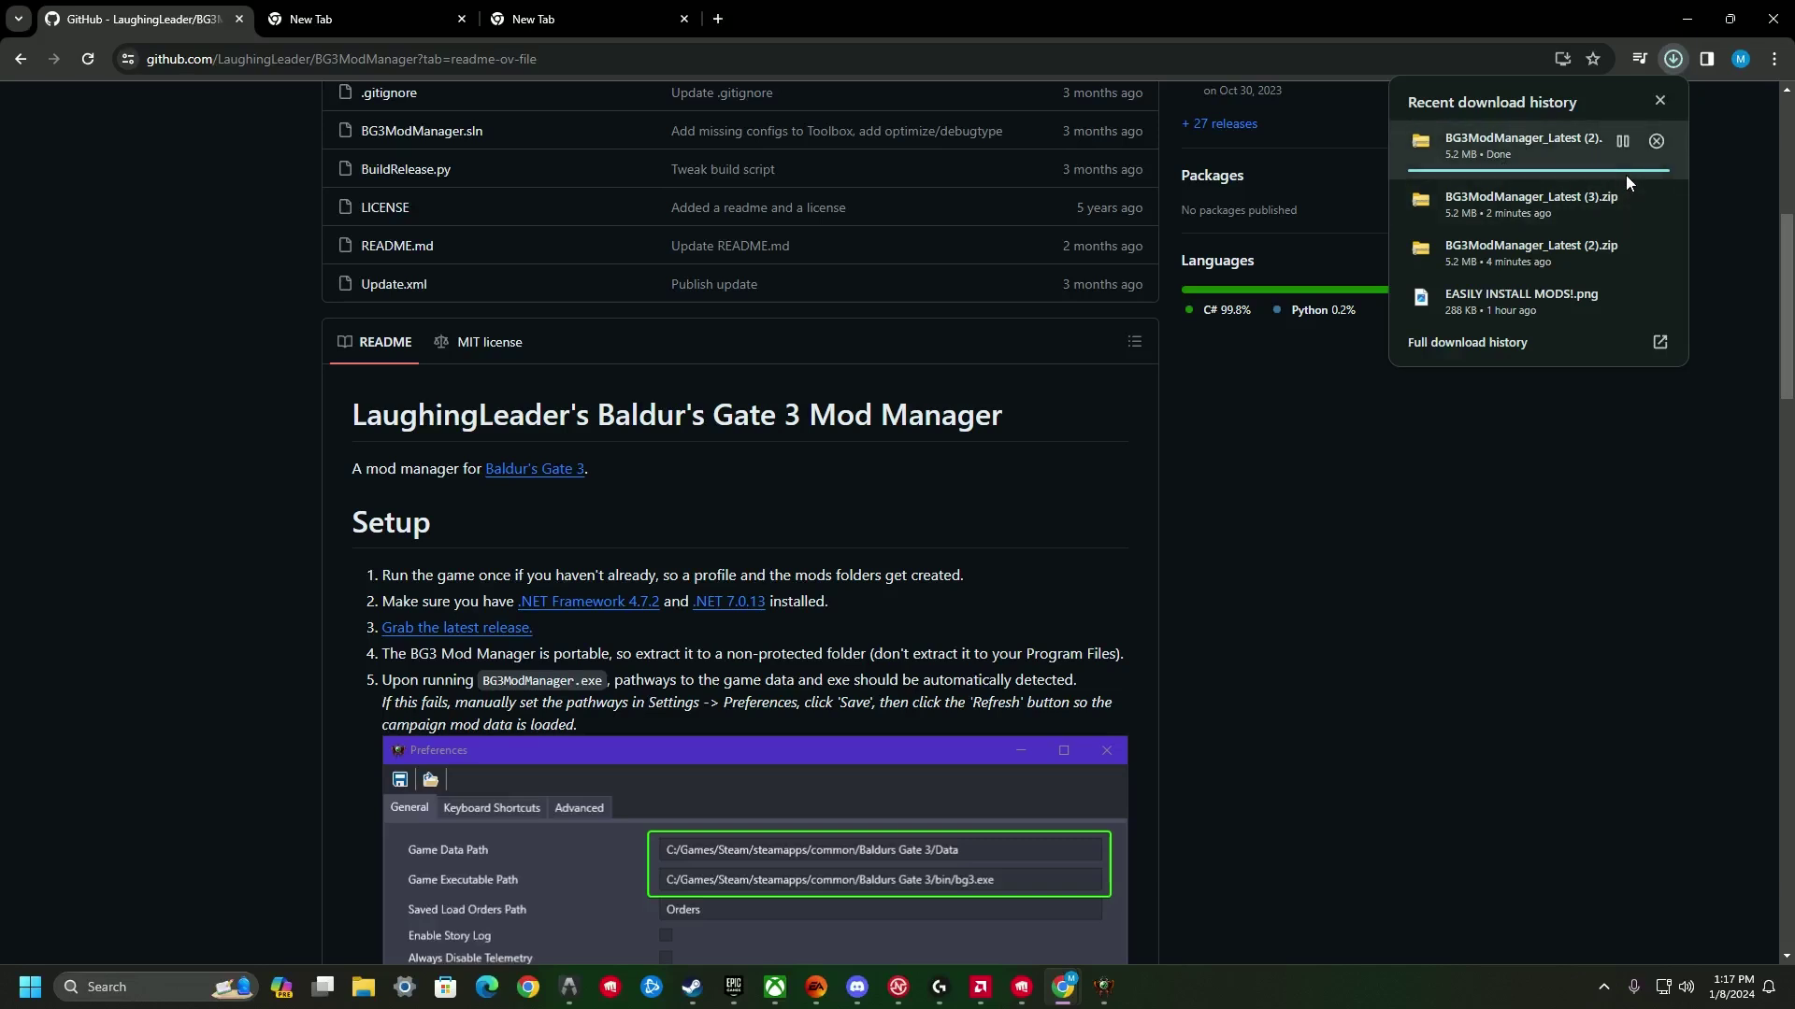
# - Try to run BG3ModManager from inside the downloaded archive, close the archive, and switch to the already running Baldur's Gate 3 Mod Manager
pyautogui.click(1548, 142)
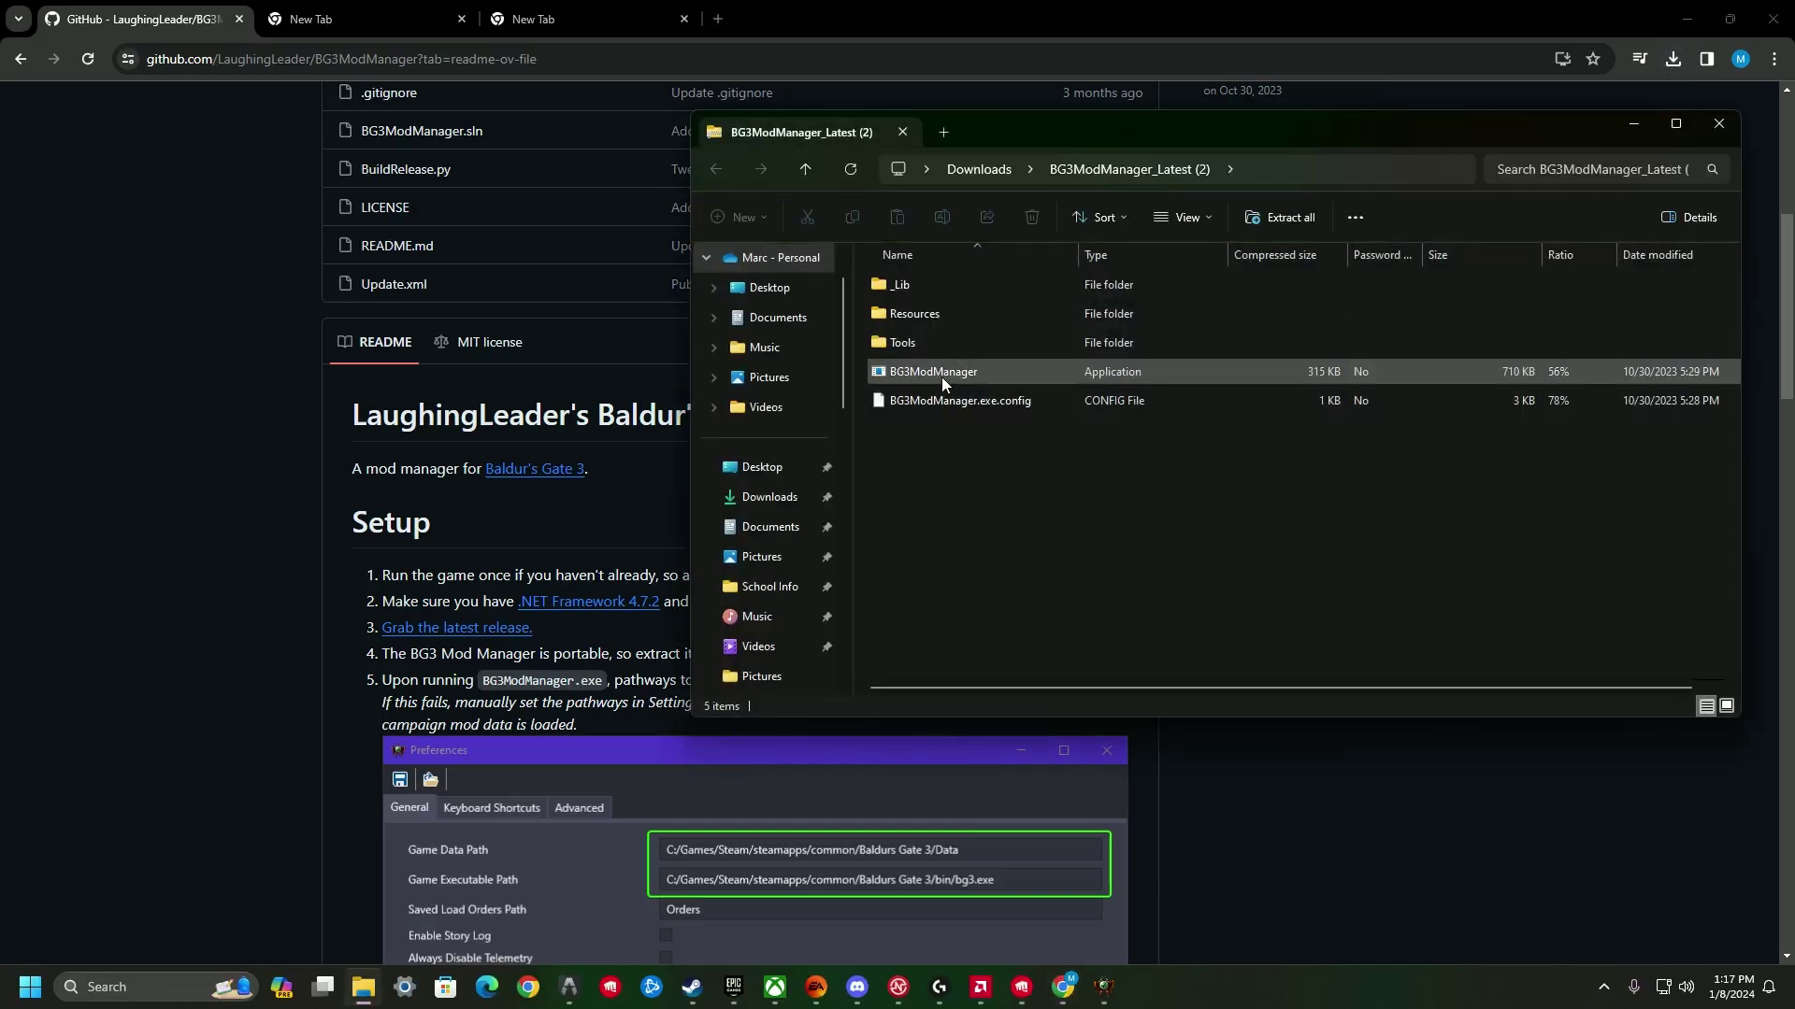
pyautogui.doubleClick(942, 376)
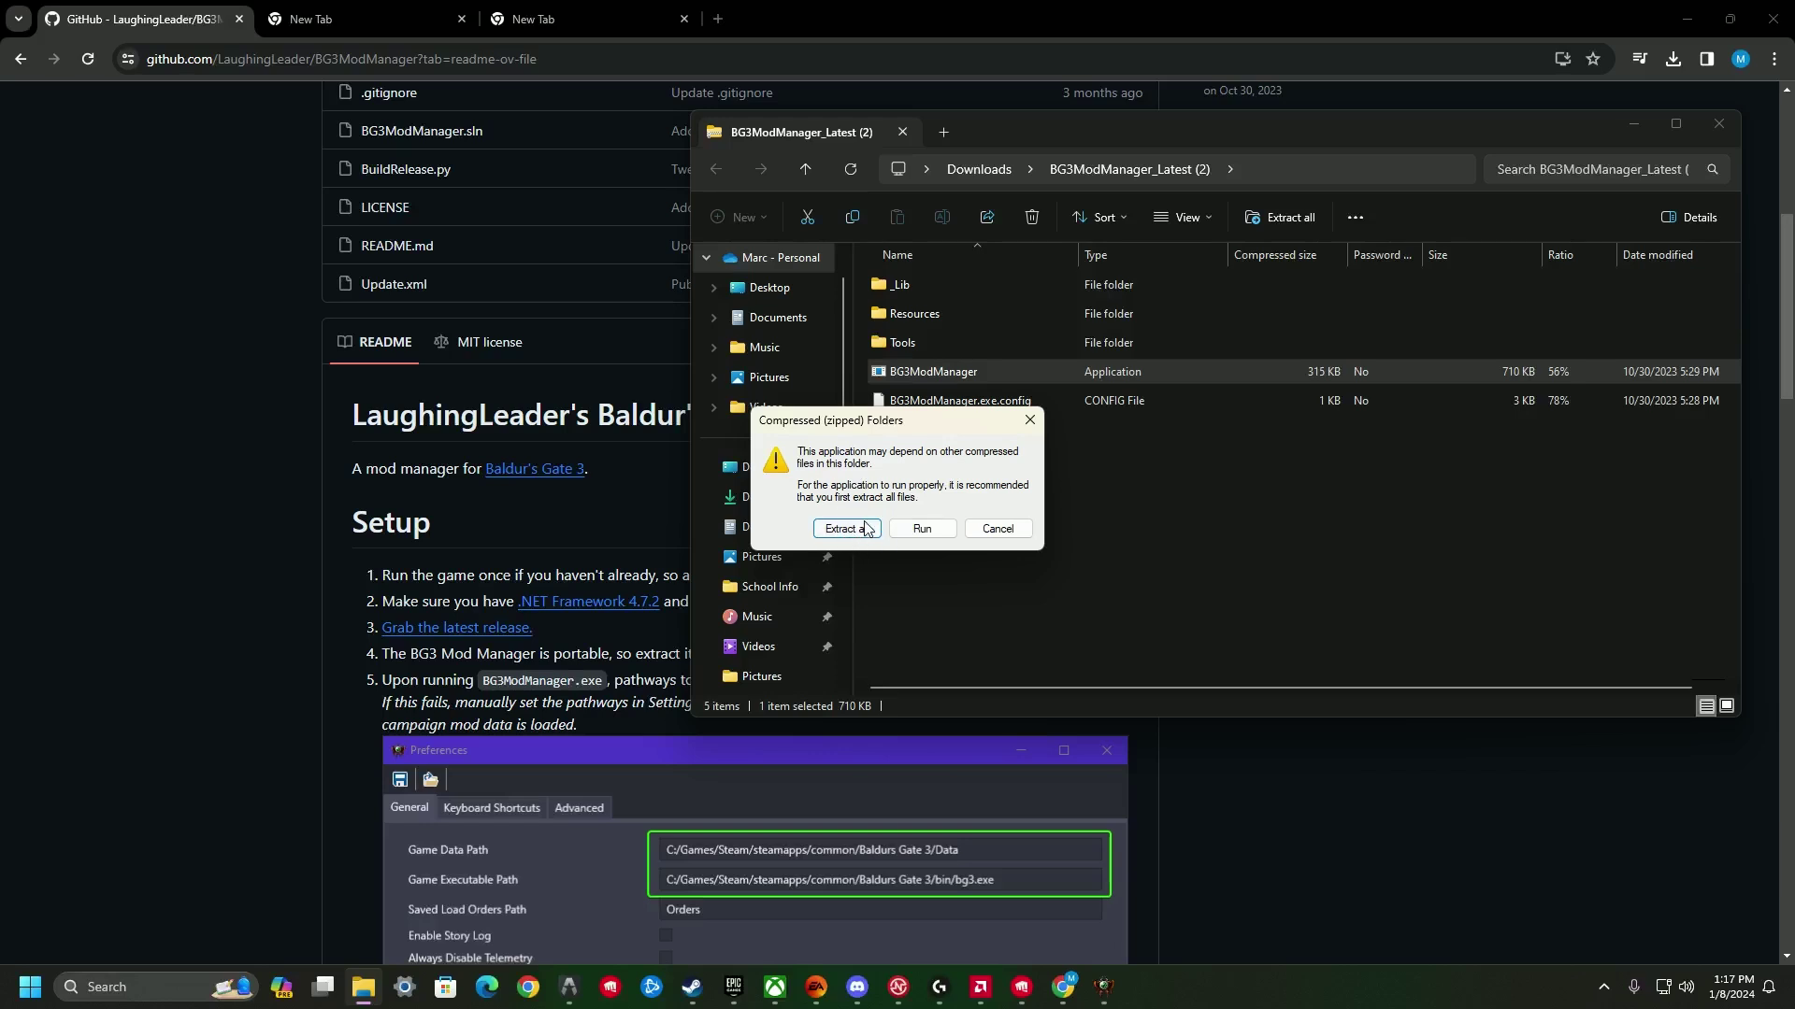
pyautogui.click(1030, 422)
pyautogui.click(1718, 124)
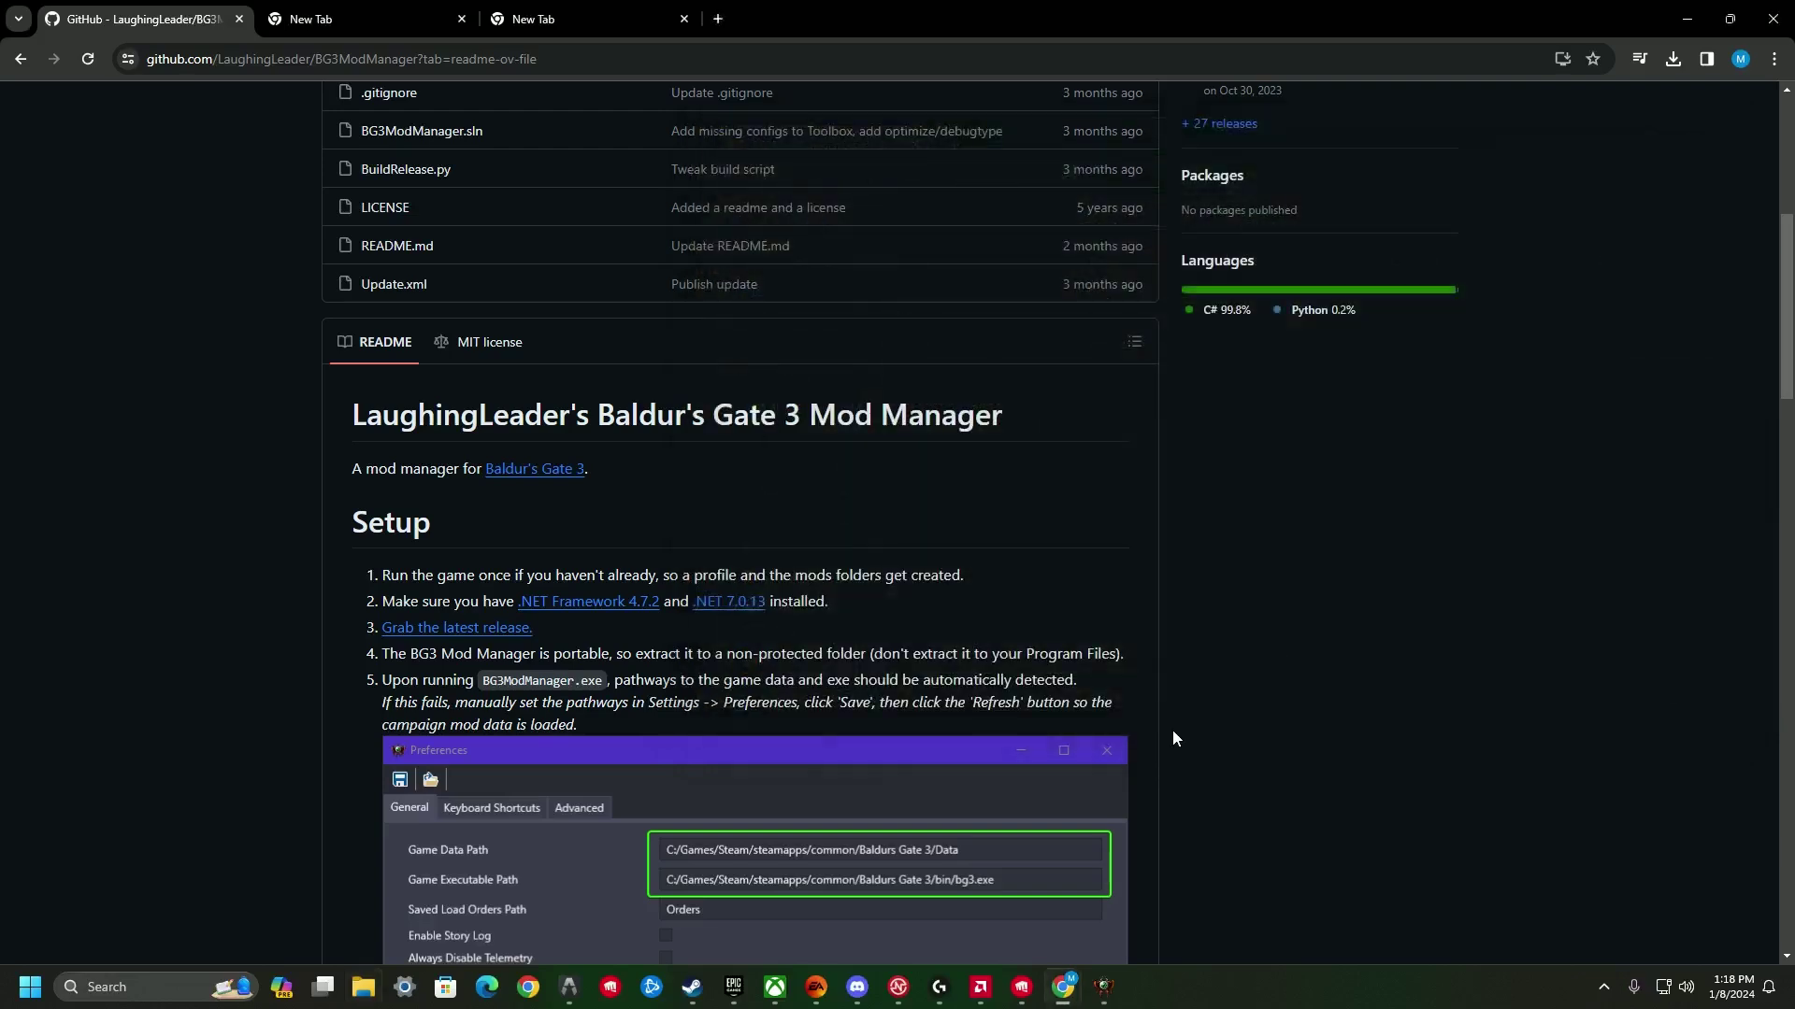
pyautogui.click(1104, 987)
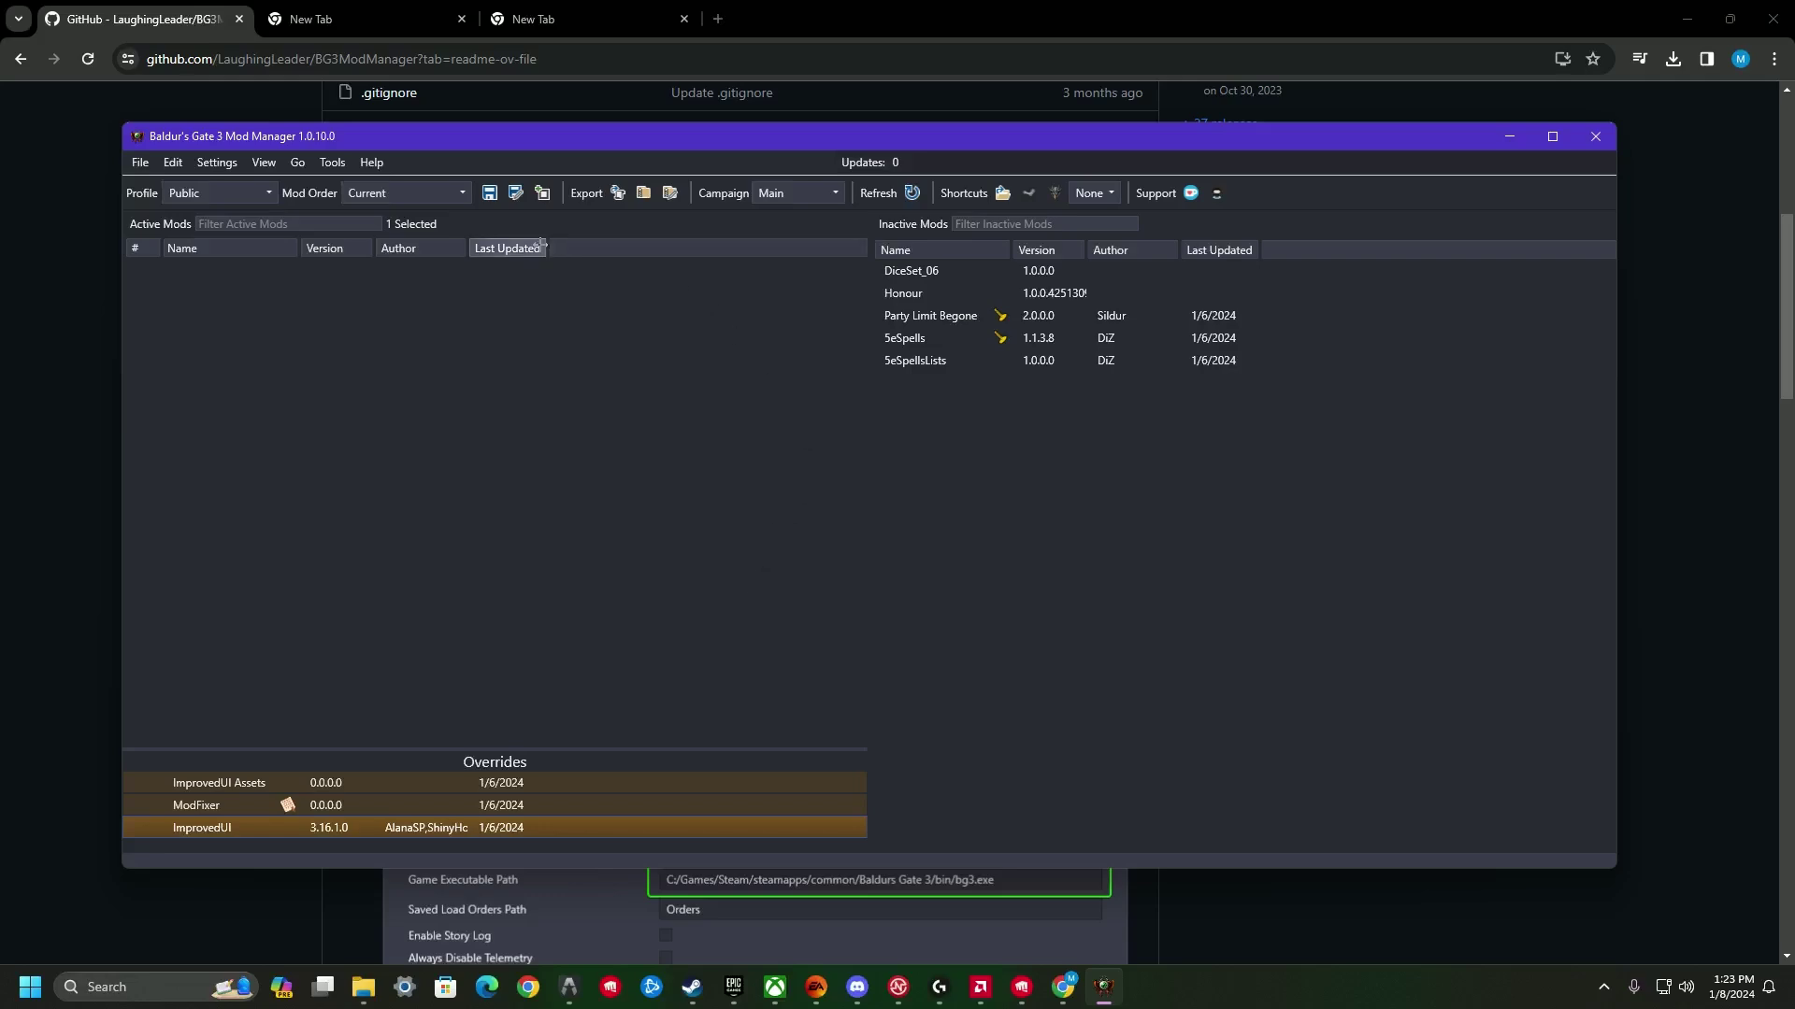
# - Go to nexusmods.com/baldursgate3 in the browser and show the all-time popular mods
pyautogui.click(311, 19)
pyautogui.click(367, 59)
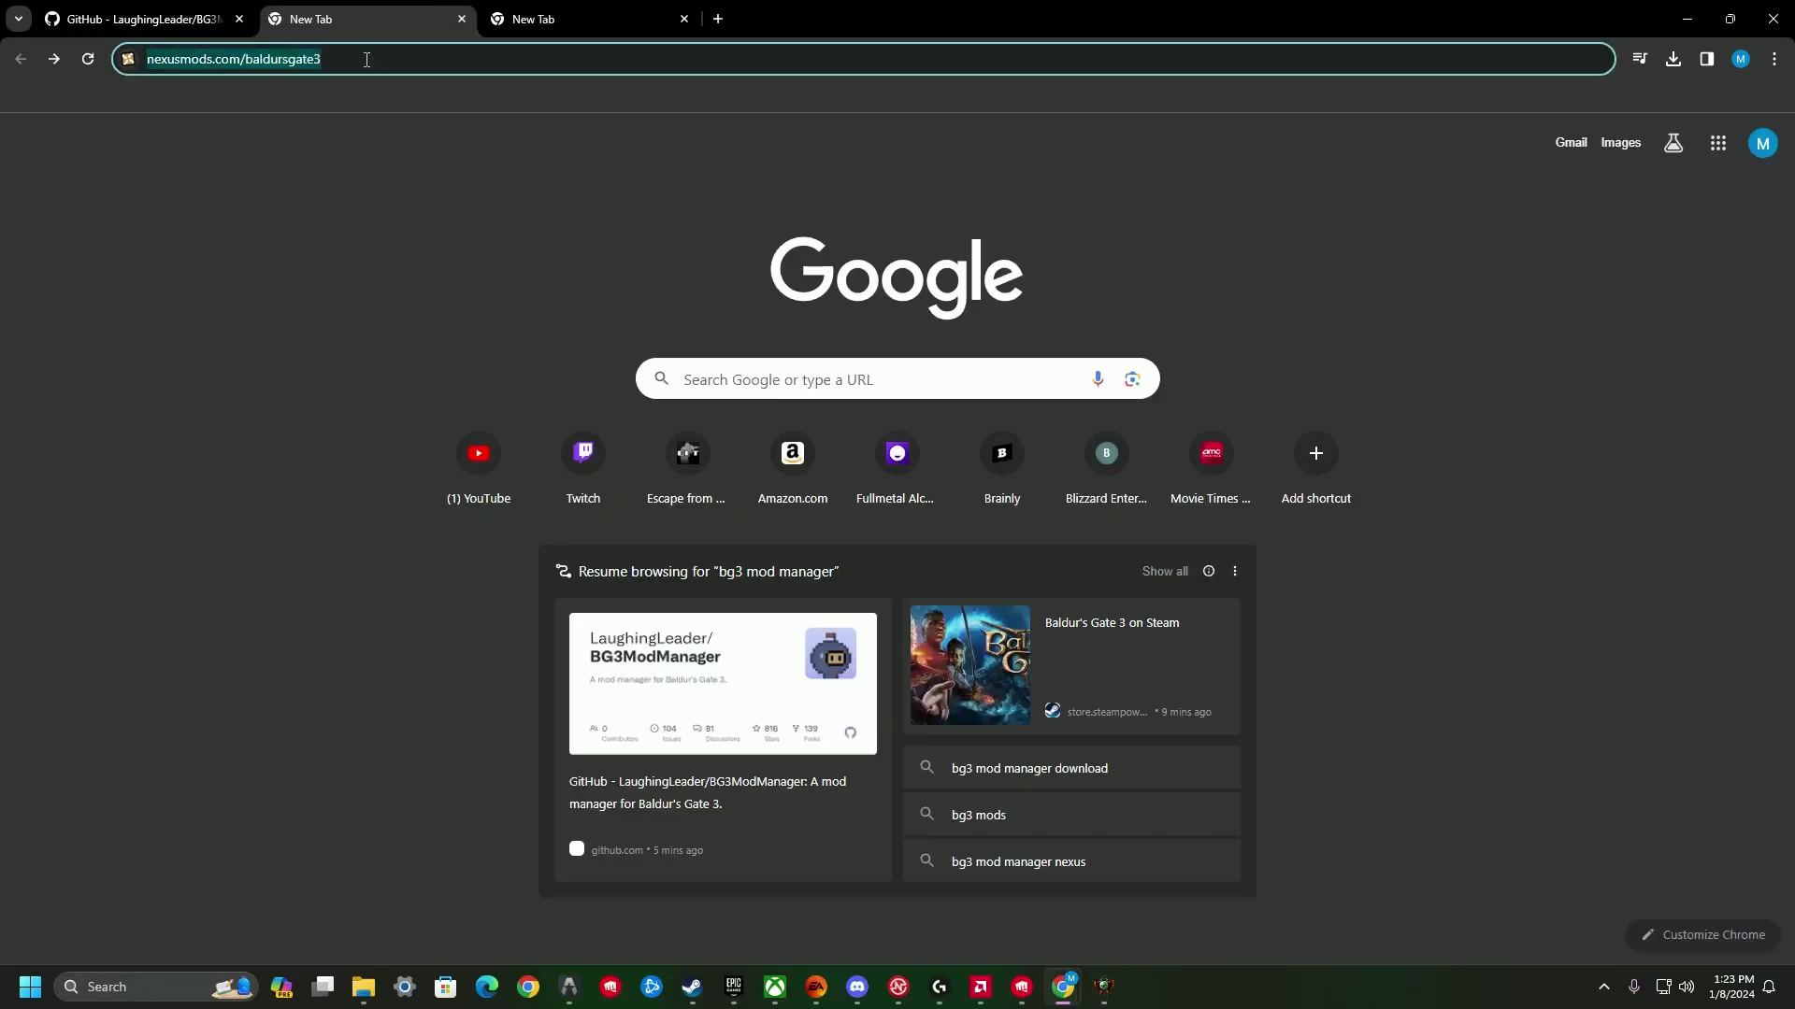
pyautogui.press('Return')
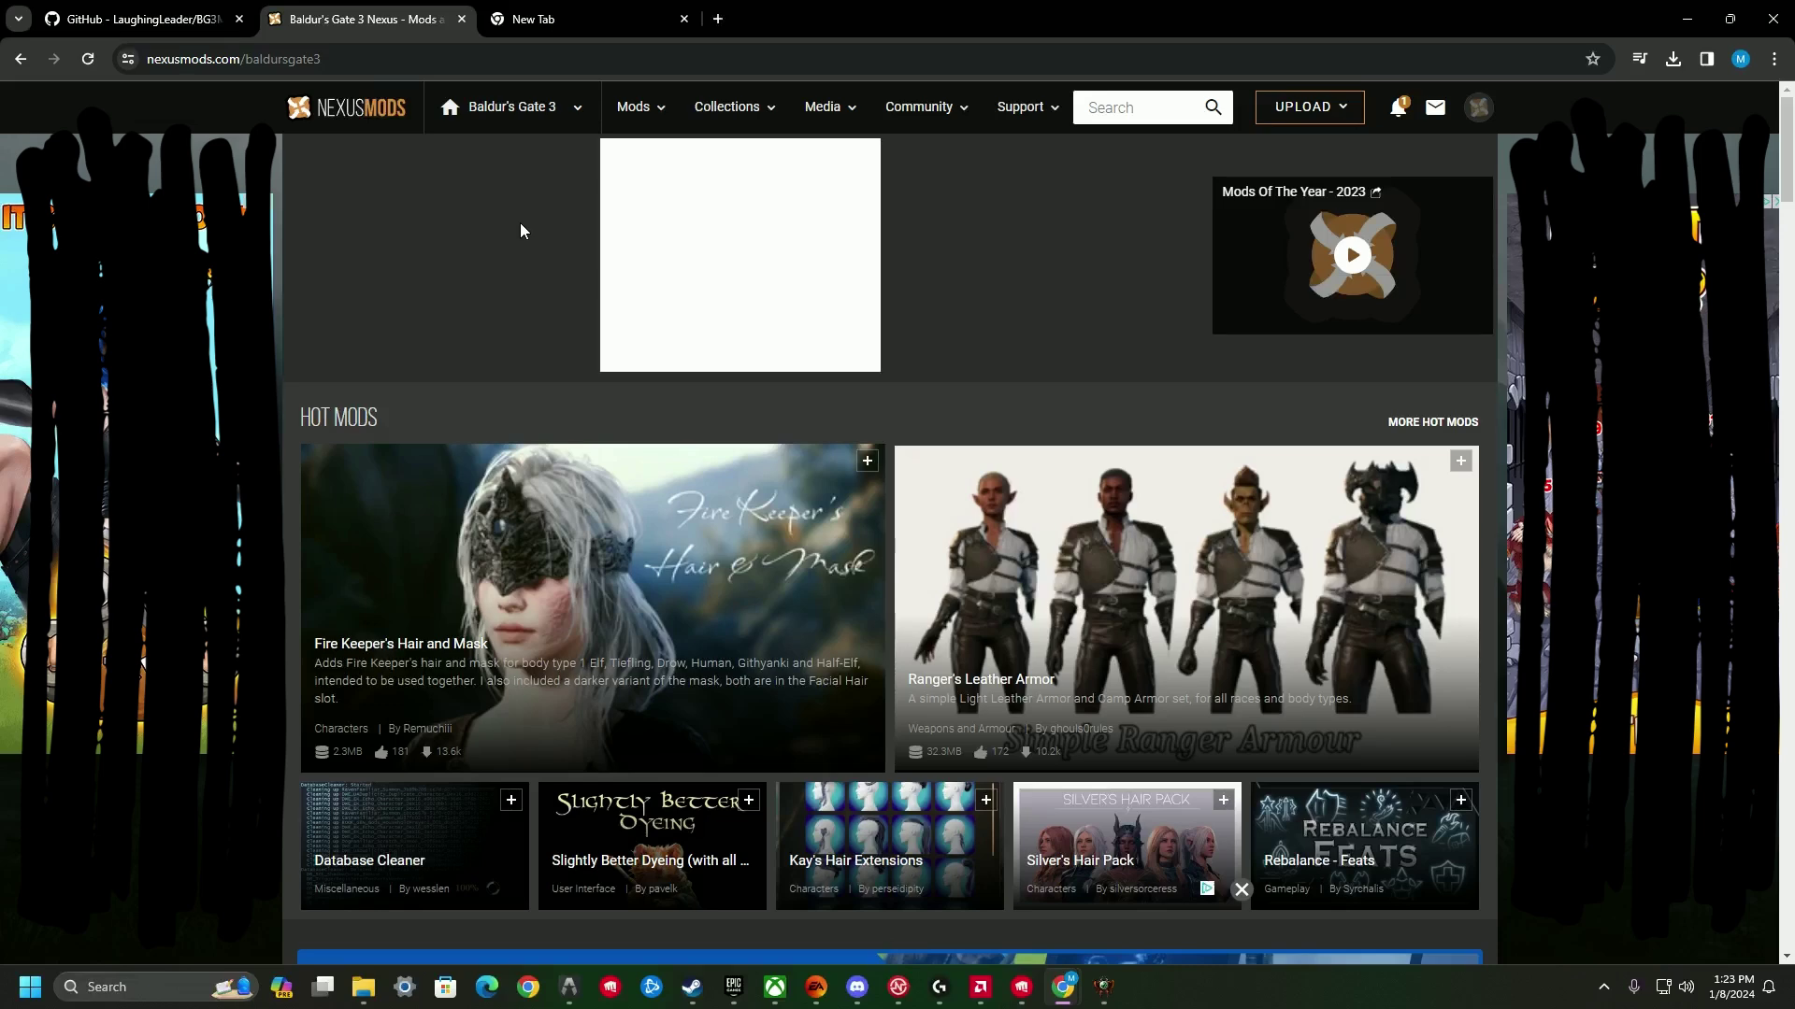
pyautogui.scroll(-4, 516, 229)
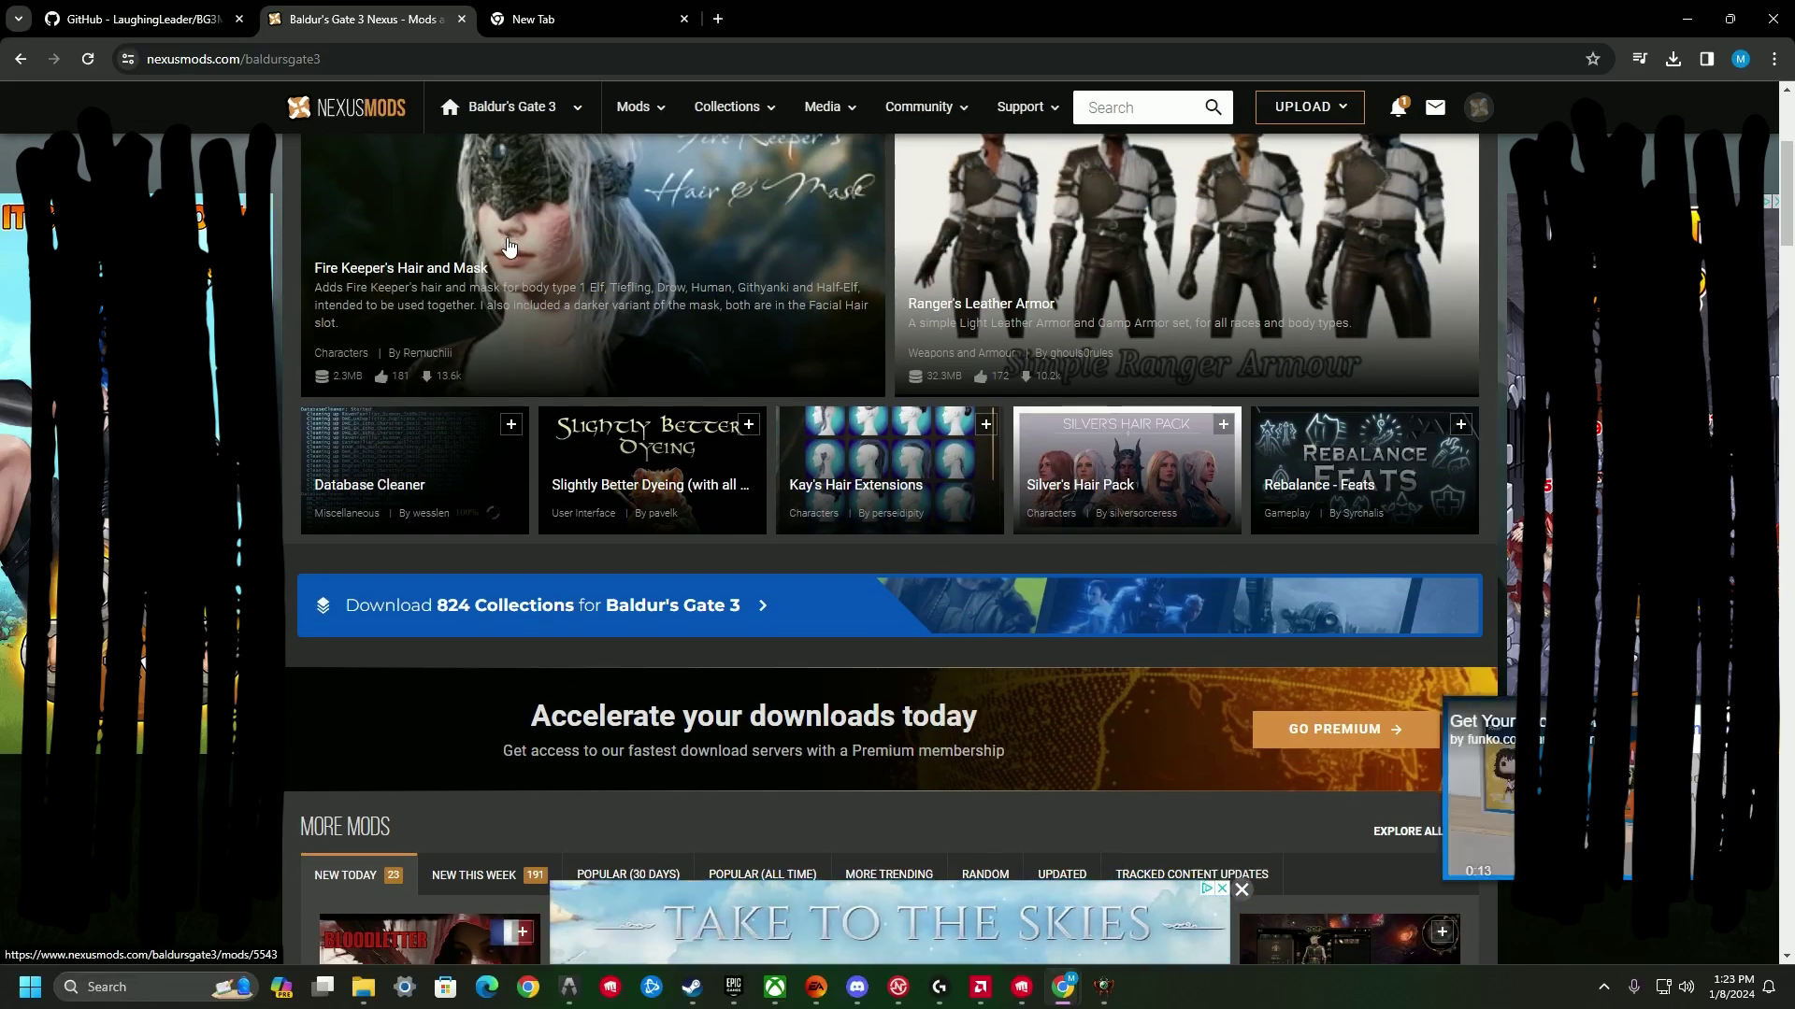
pyautogui.scroll(-2, 841, 683)
pyautogui.click(764, 692)
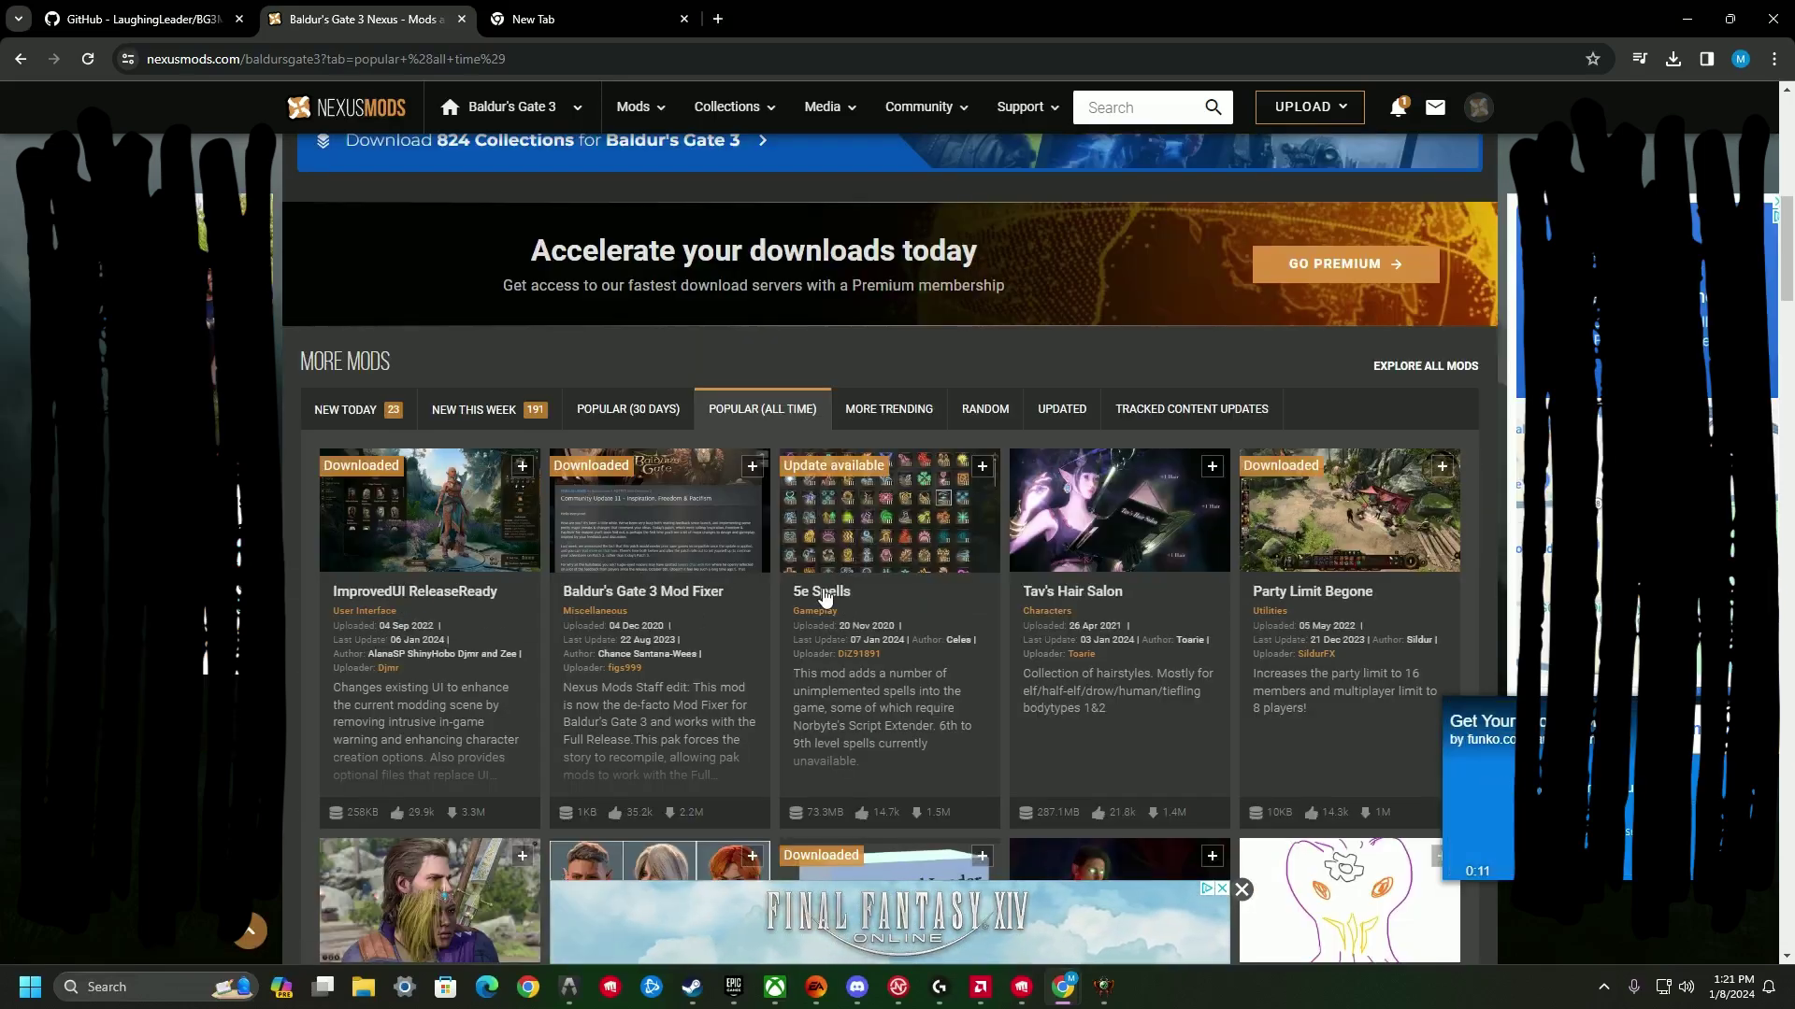
# - Open the ImprovedUI ReleaseReady mod and manually download its main ImprovedUI file with the slow download option
pyautogui.click(449, 591)
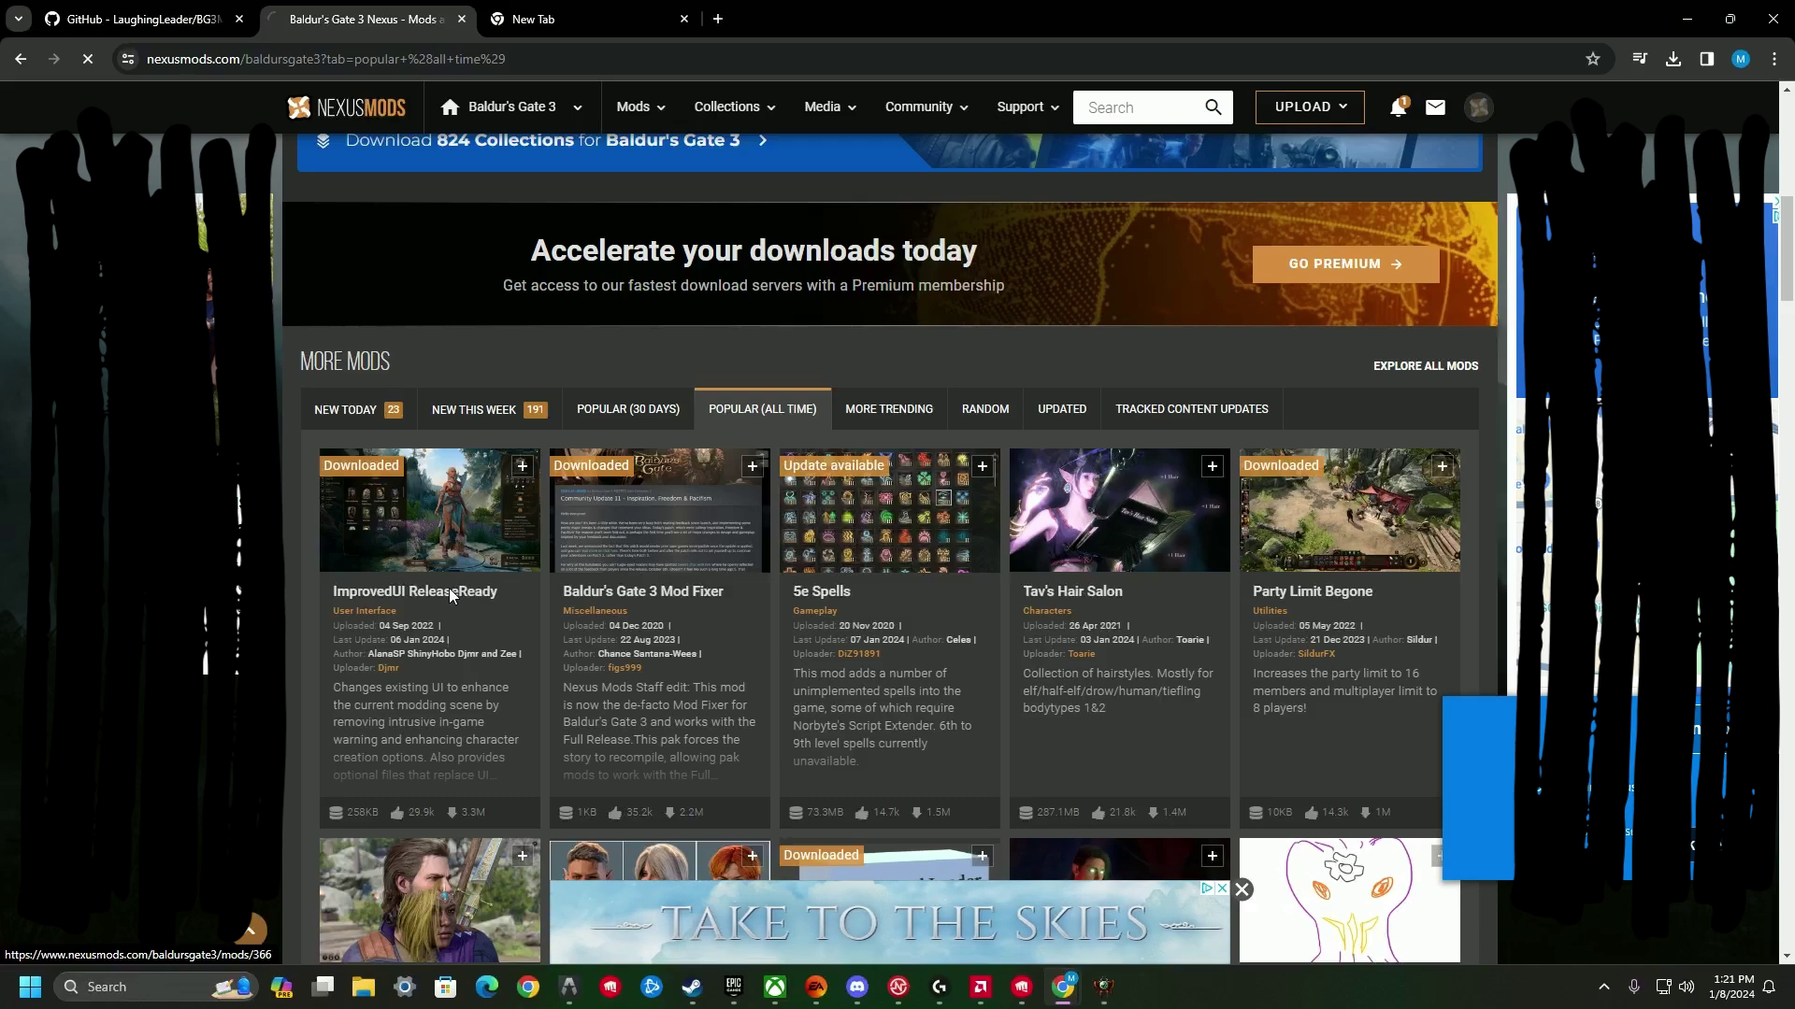
pyautogui.scroll(-3, 479, 622)
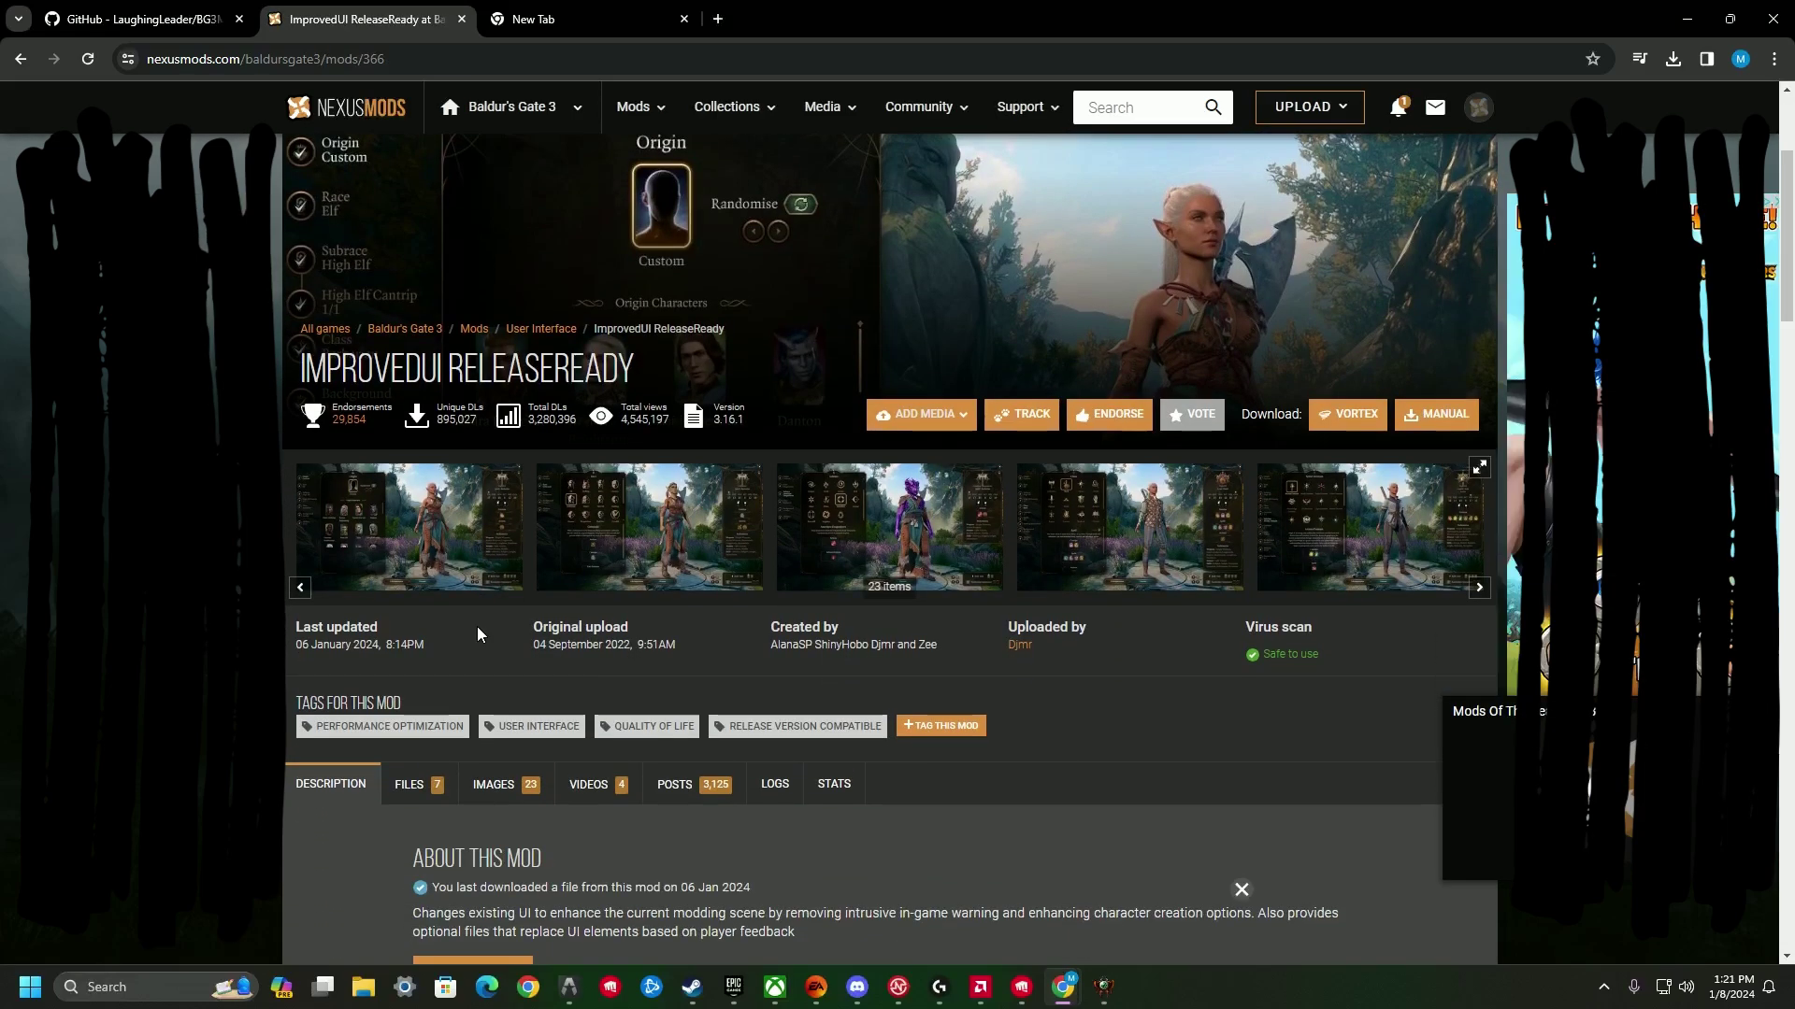
pyautogui.scroll(-4, 477, 634)
pyautogui.click(415, 421)
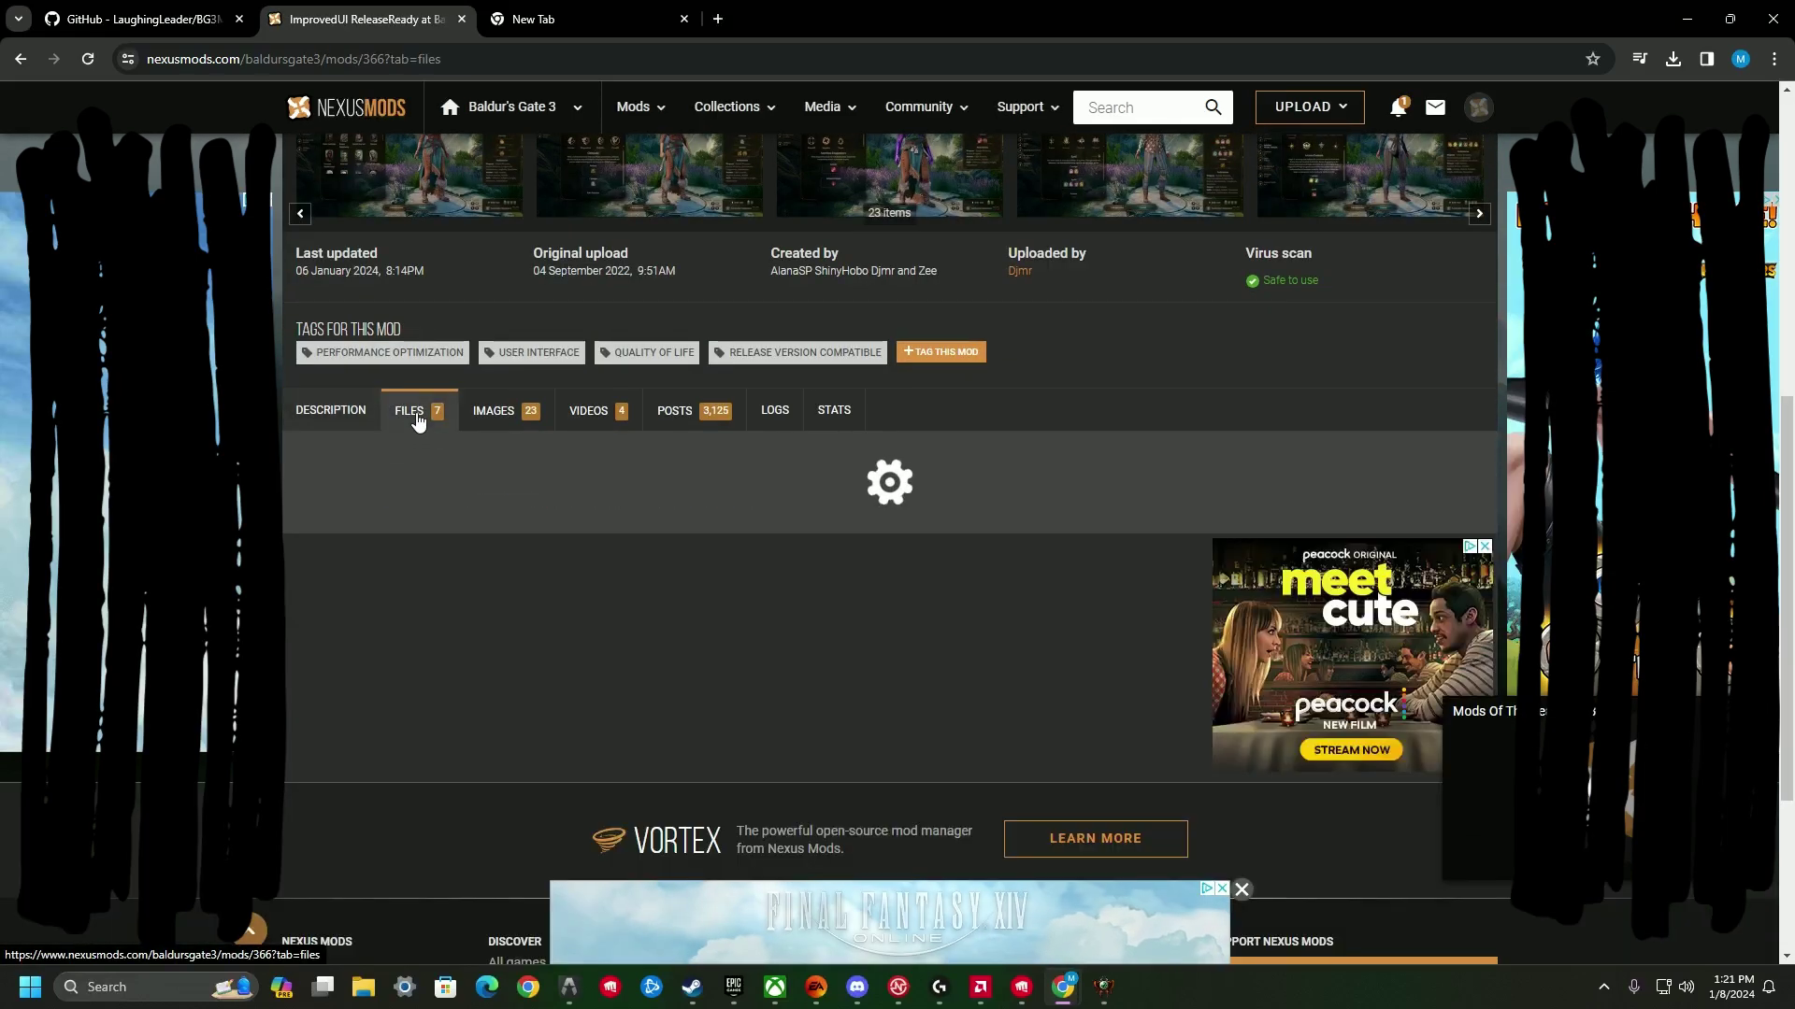
pyautogui.scroll(-3, 415, 462)
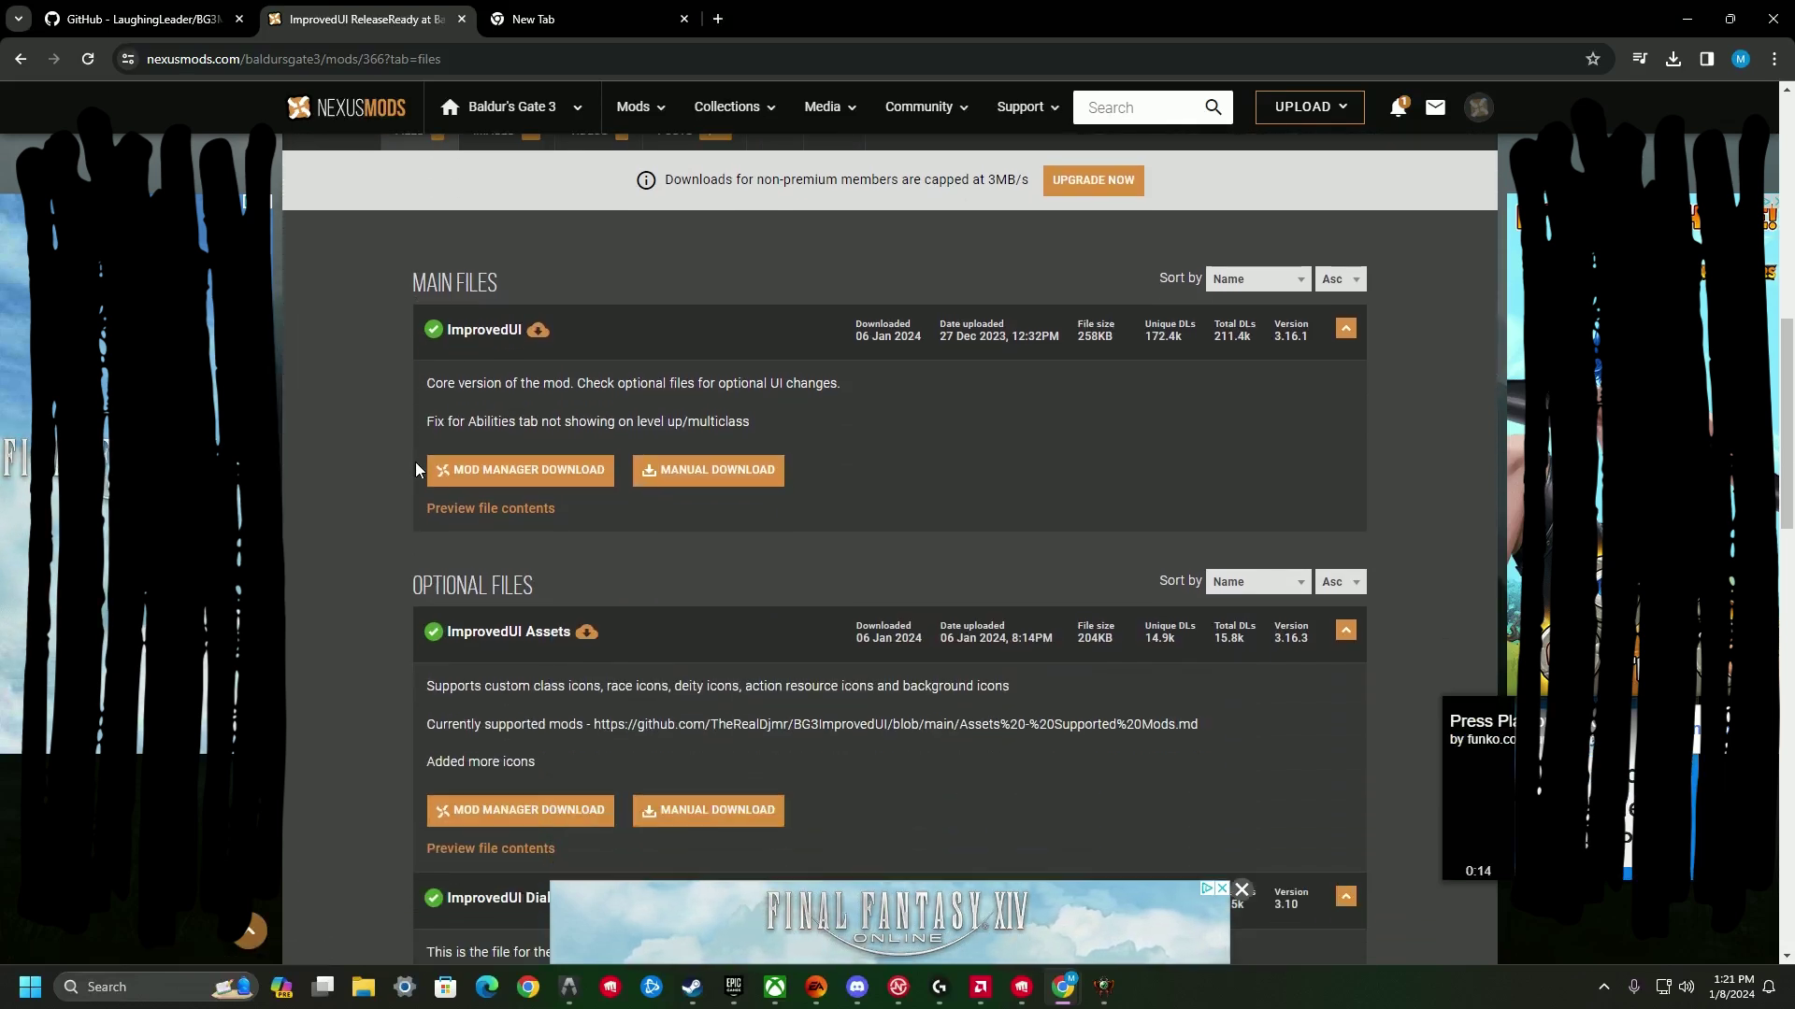
pyautogui.scroll(-1, 569, 571)
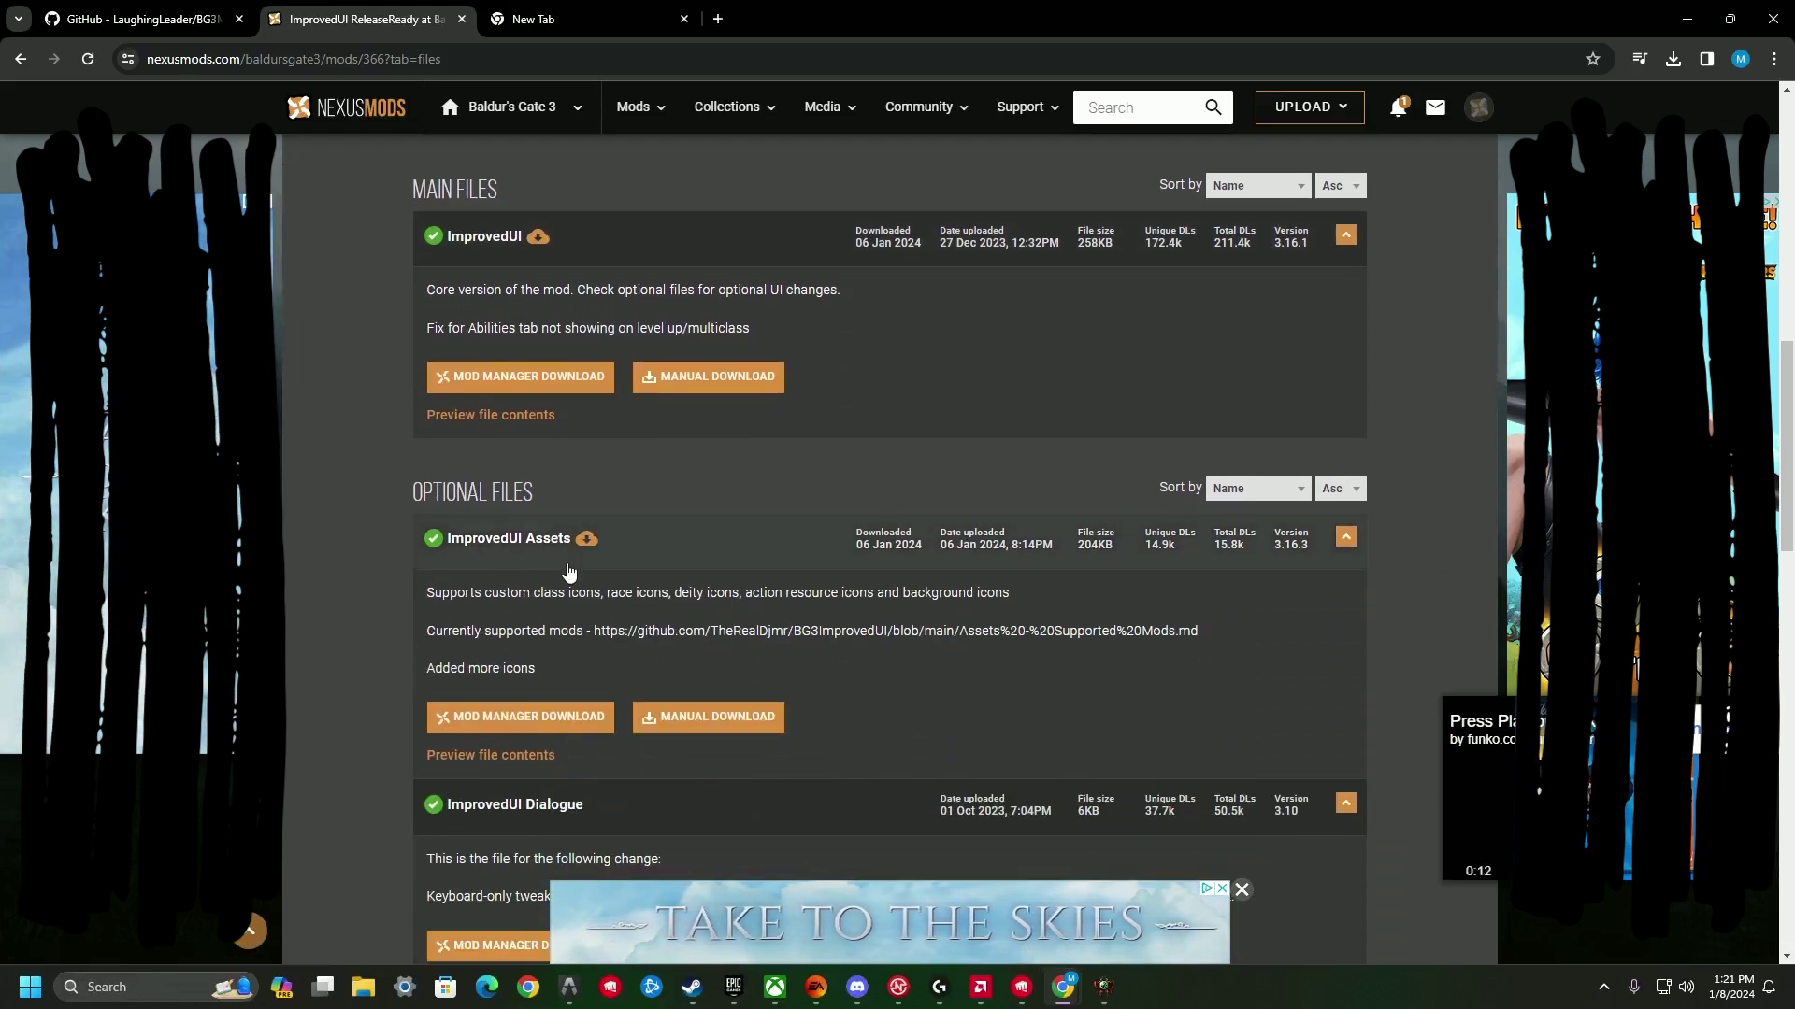
pyautogui.click(683, 380)
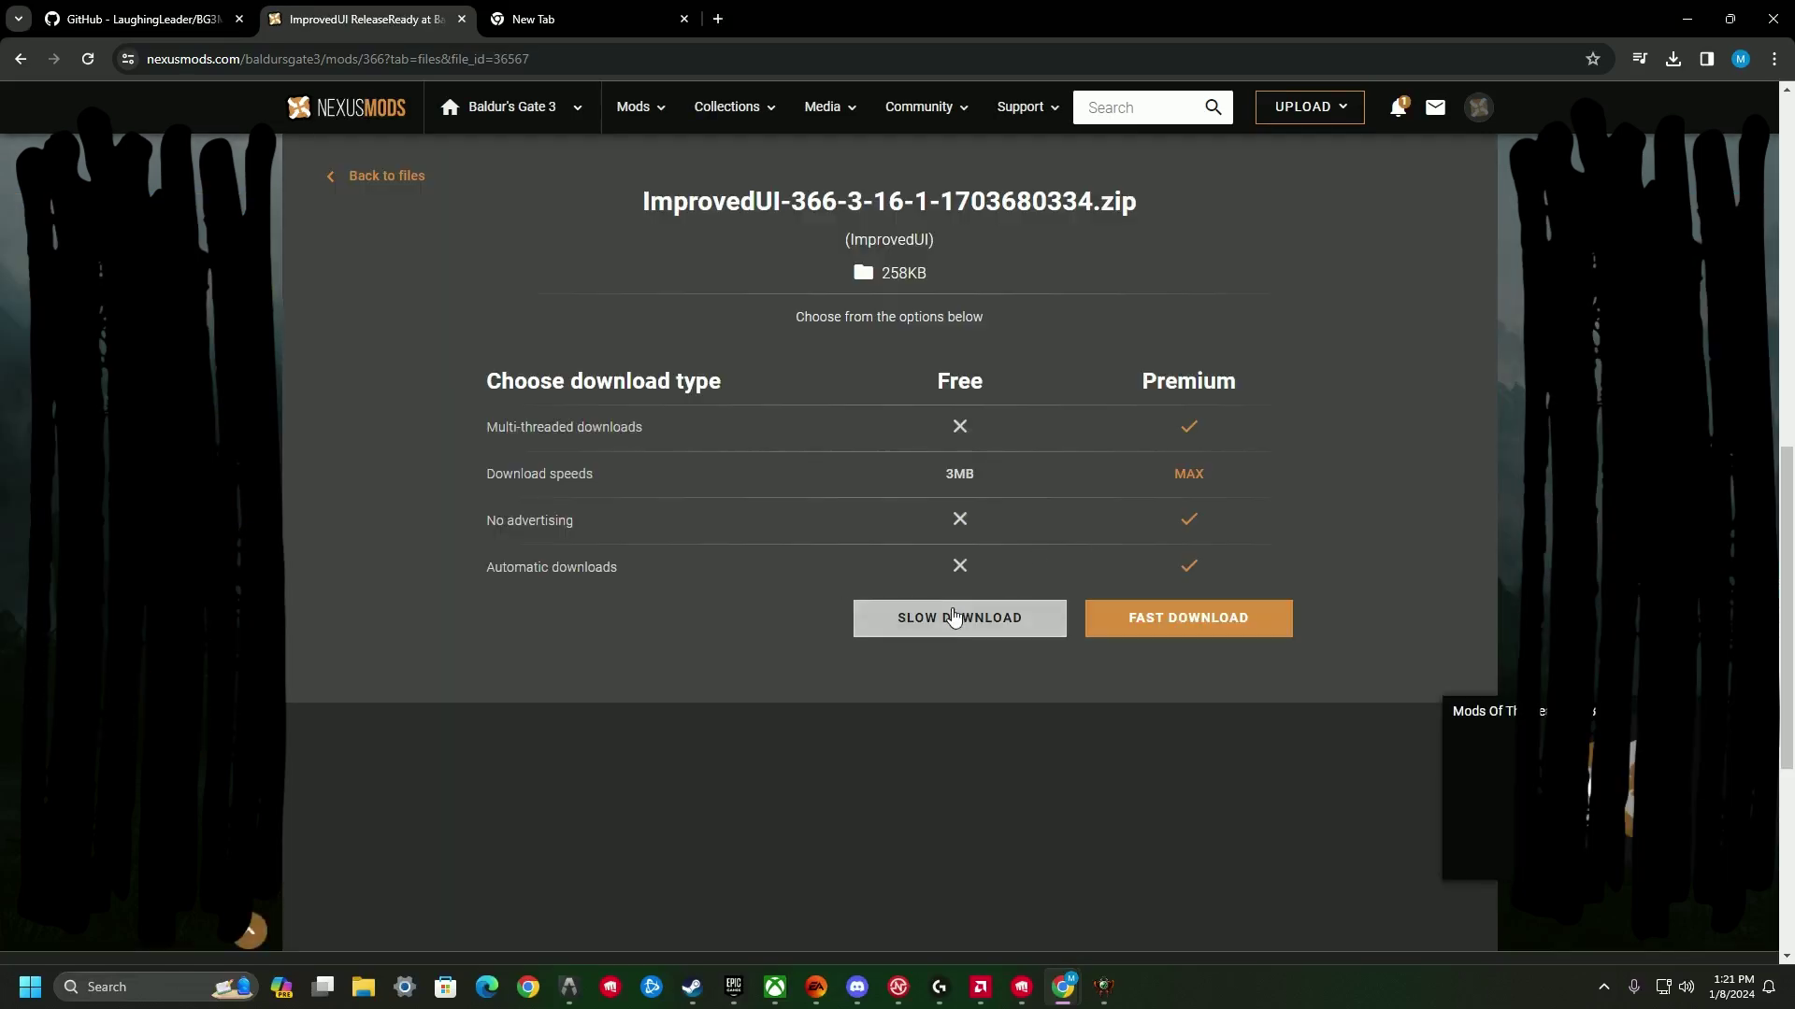
pyautogui.click(937, 626)
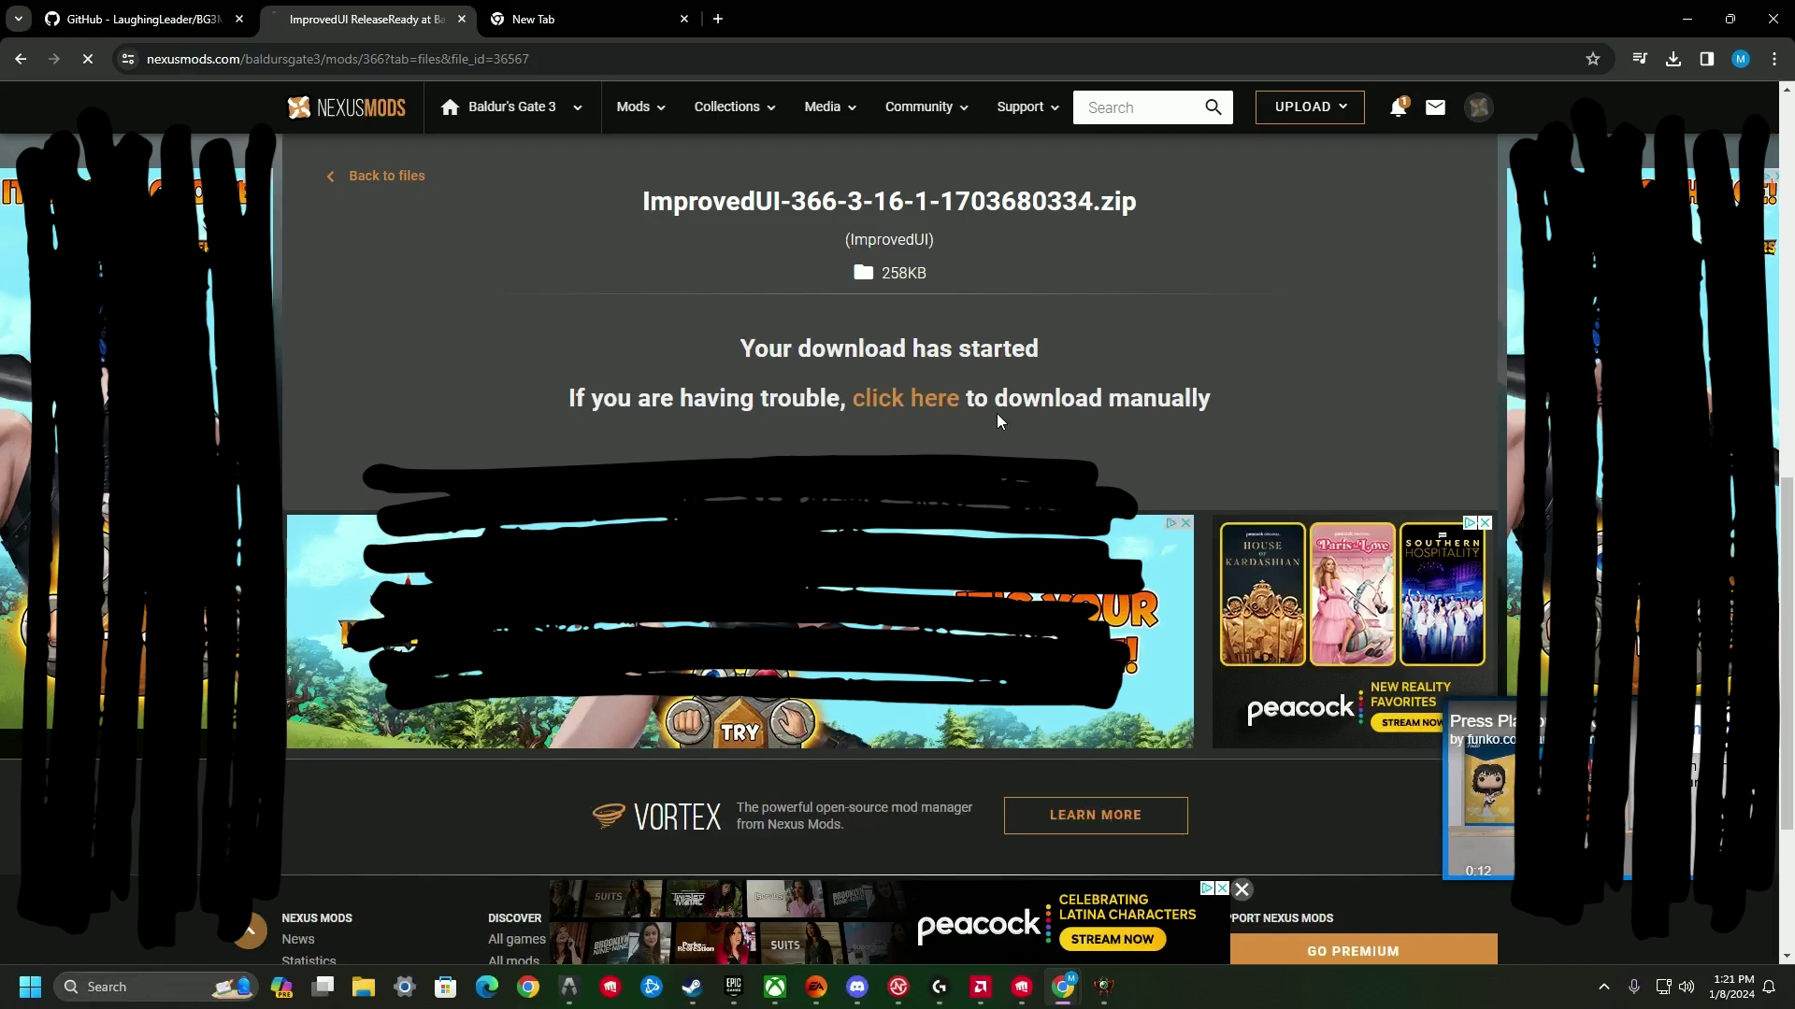
# - Switch to Baldur's Gate 3 Mod Manager and view the downloaded archives available for mod import, without importing any
pyautogui.click(1101, 989)
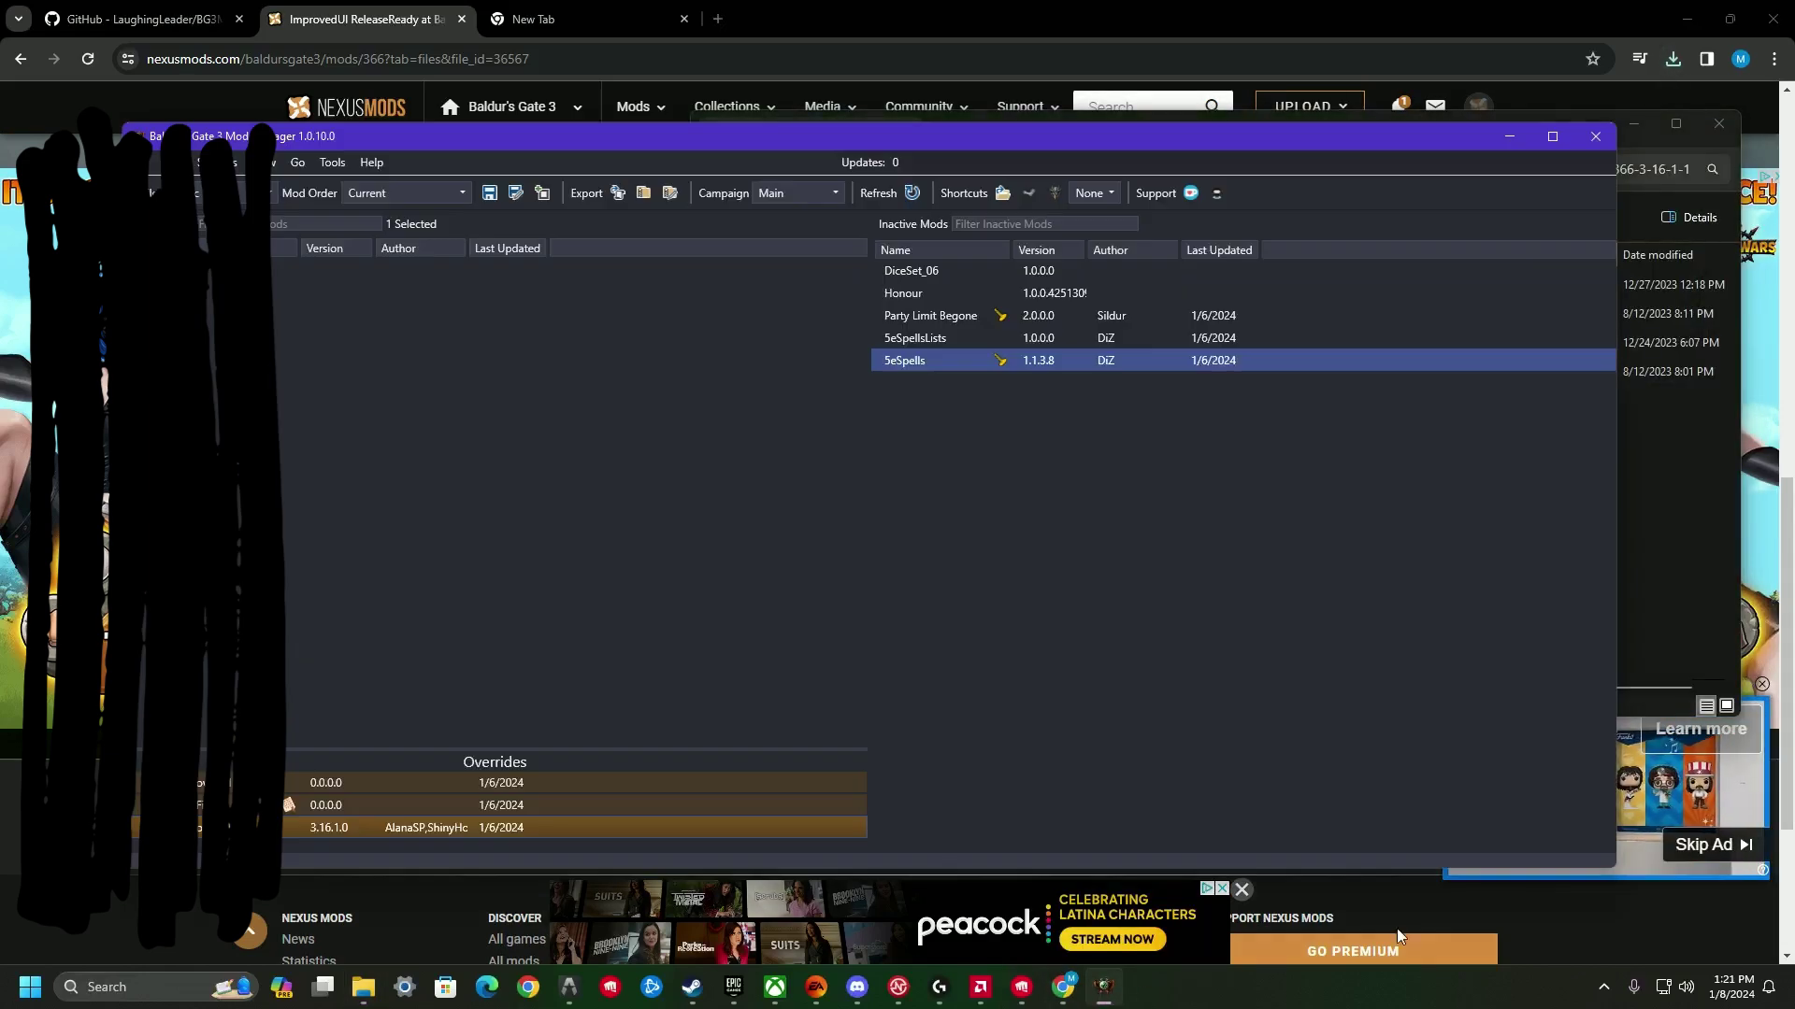
pyautogui.click(139, 163)
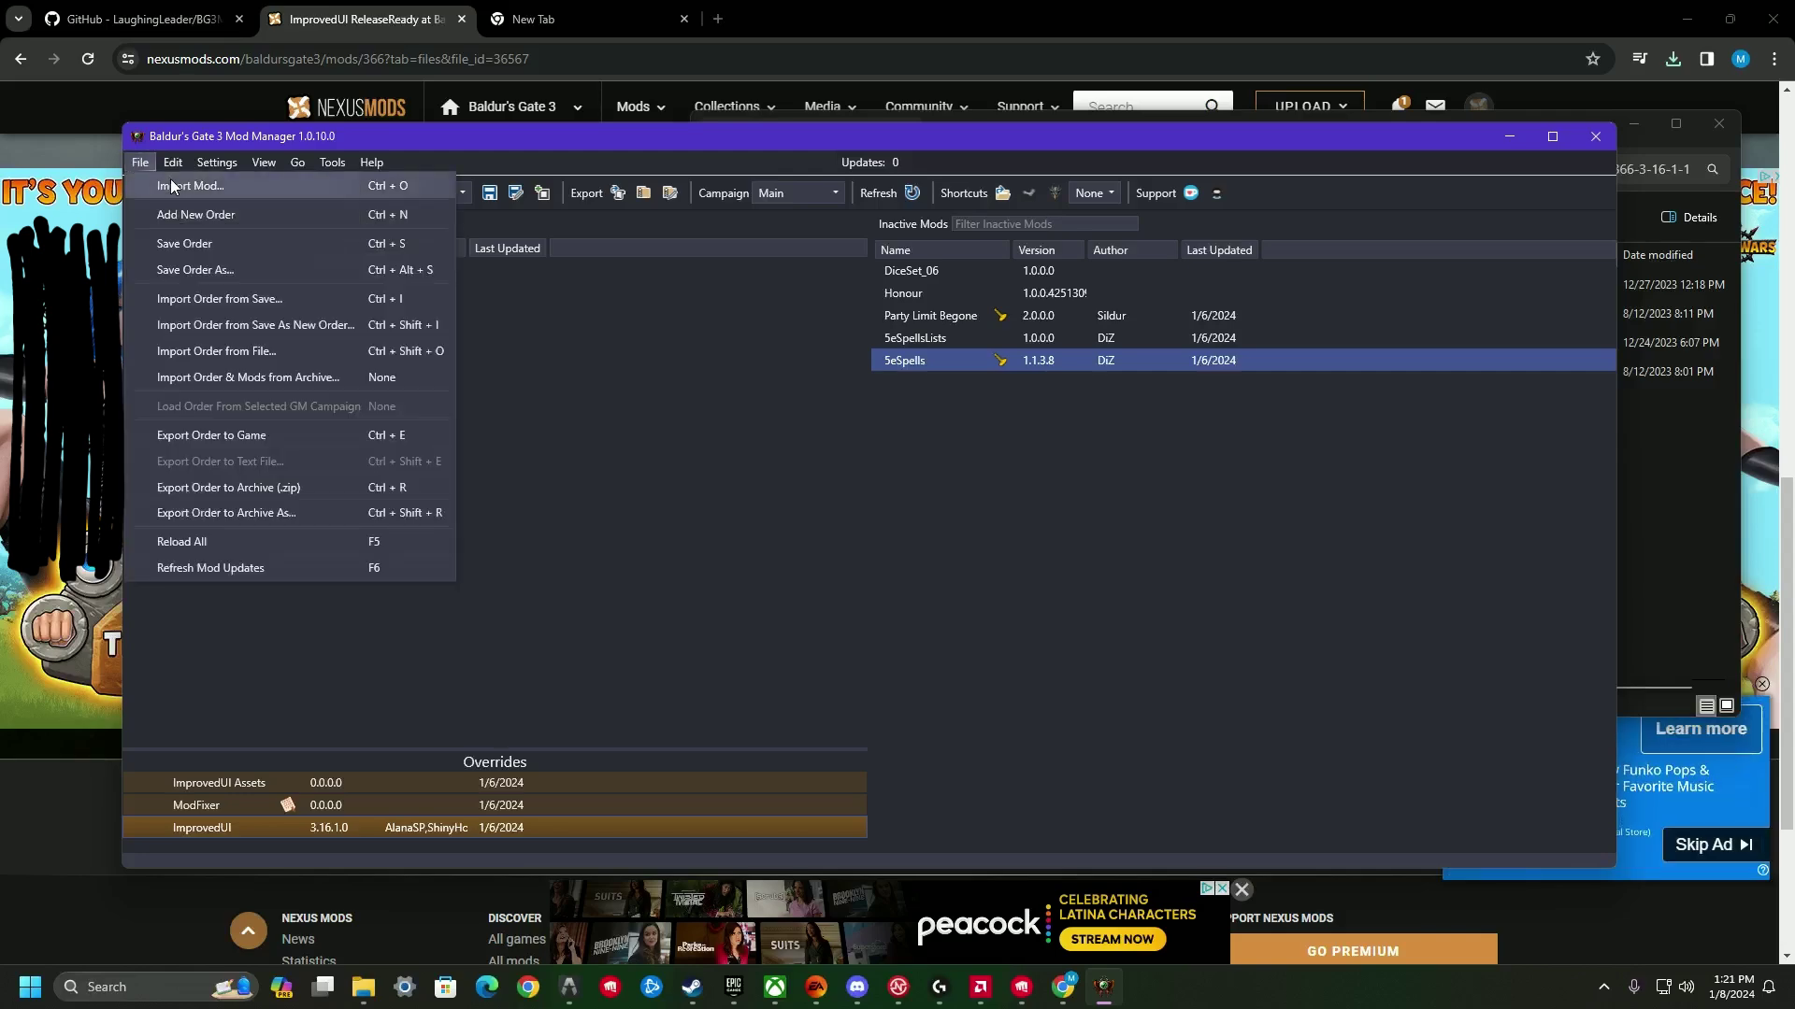
pyautogui.click(171, 178)
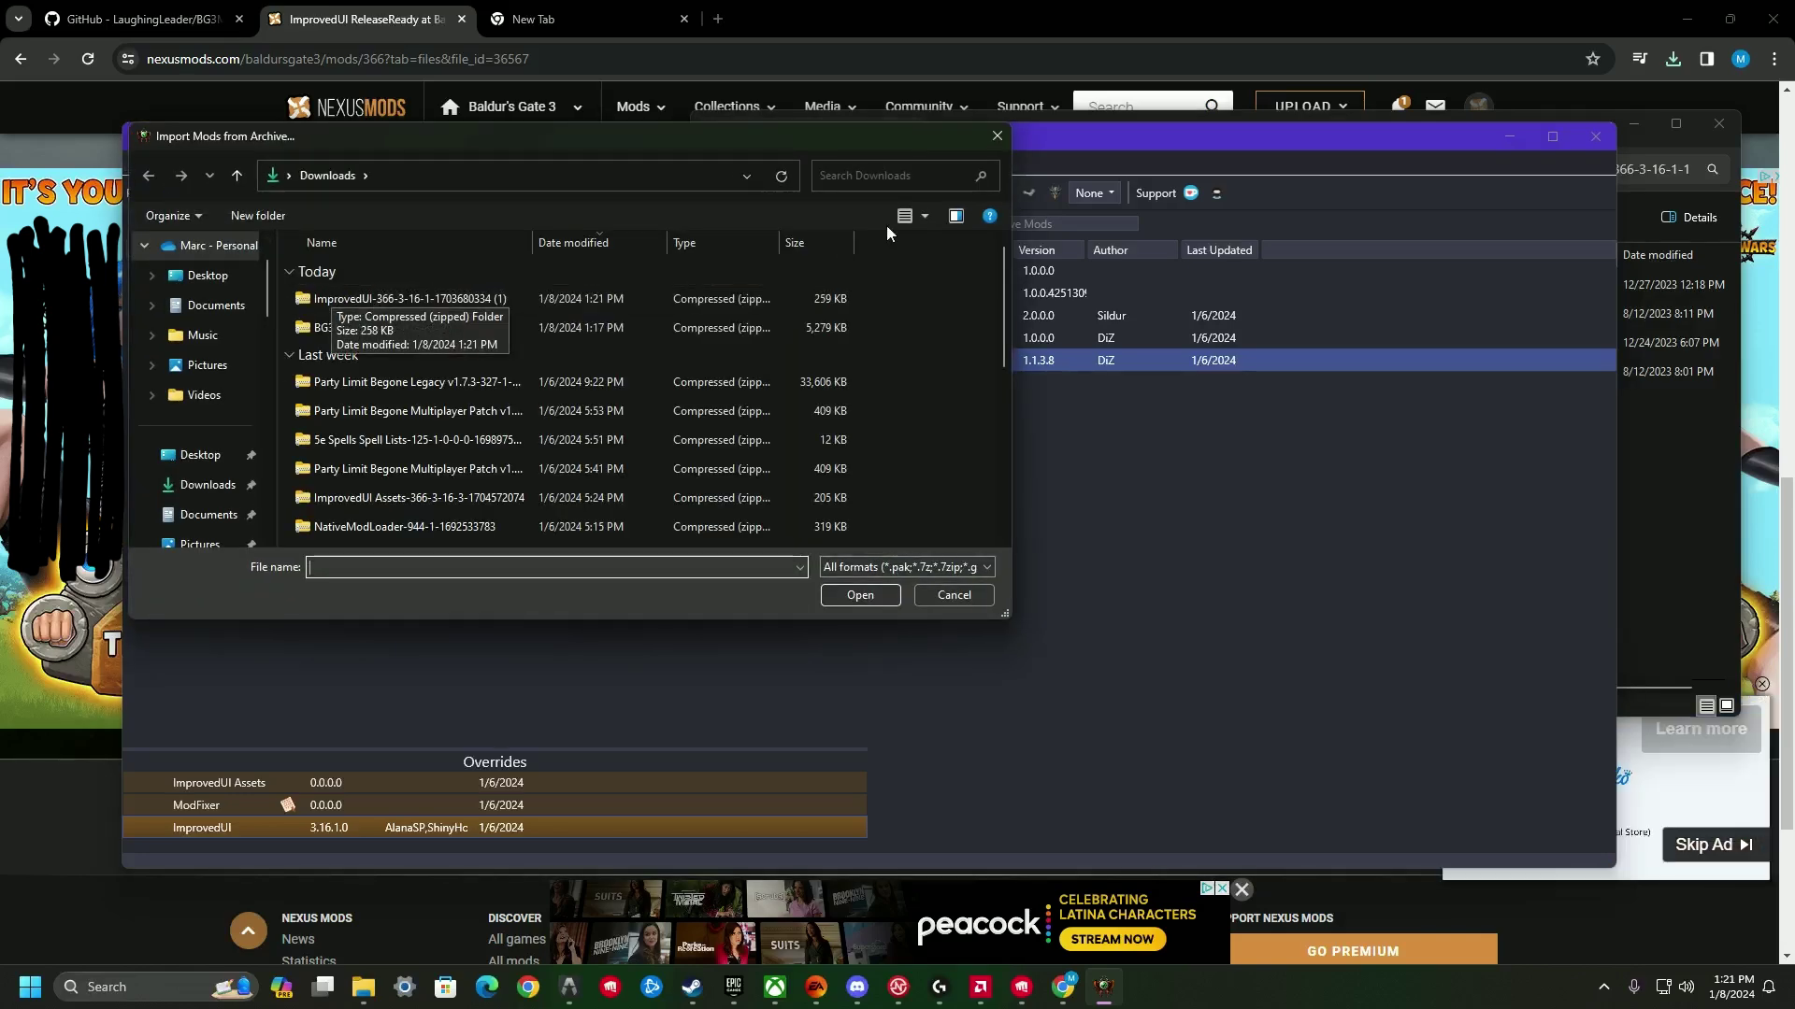
pyautogui.click(998, 137)
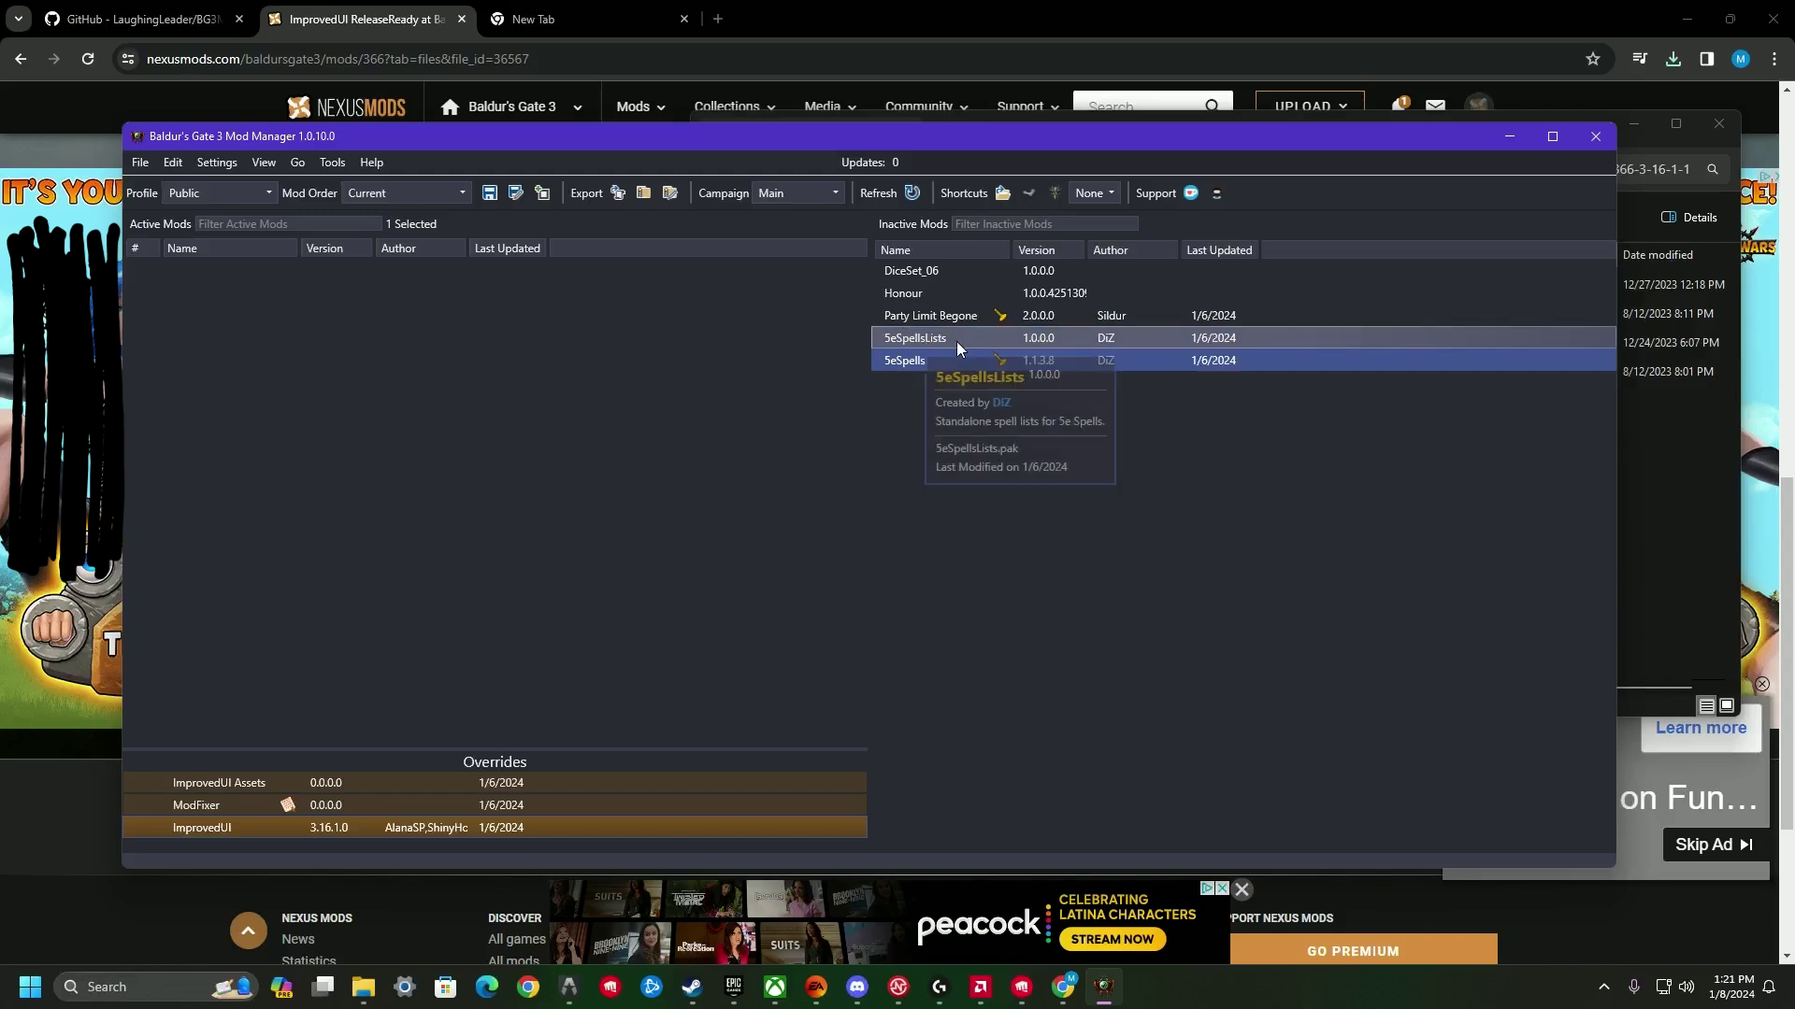
# - Move 5eSpellsLists and 5eSpells from the inactive to the active mods, and allow the ImprovedUI override in the load order
pyautogui.moveTo(927, 339); pyautogui.dragTo(864, 331)
pyautogui.moveTo(372, 282); pyautogui.dragTo(294, 316)
pyautogui.click(923, 341)
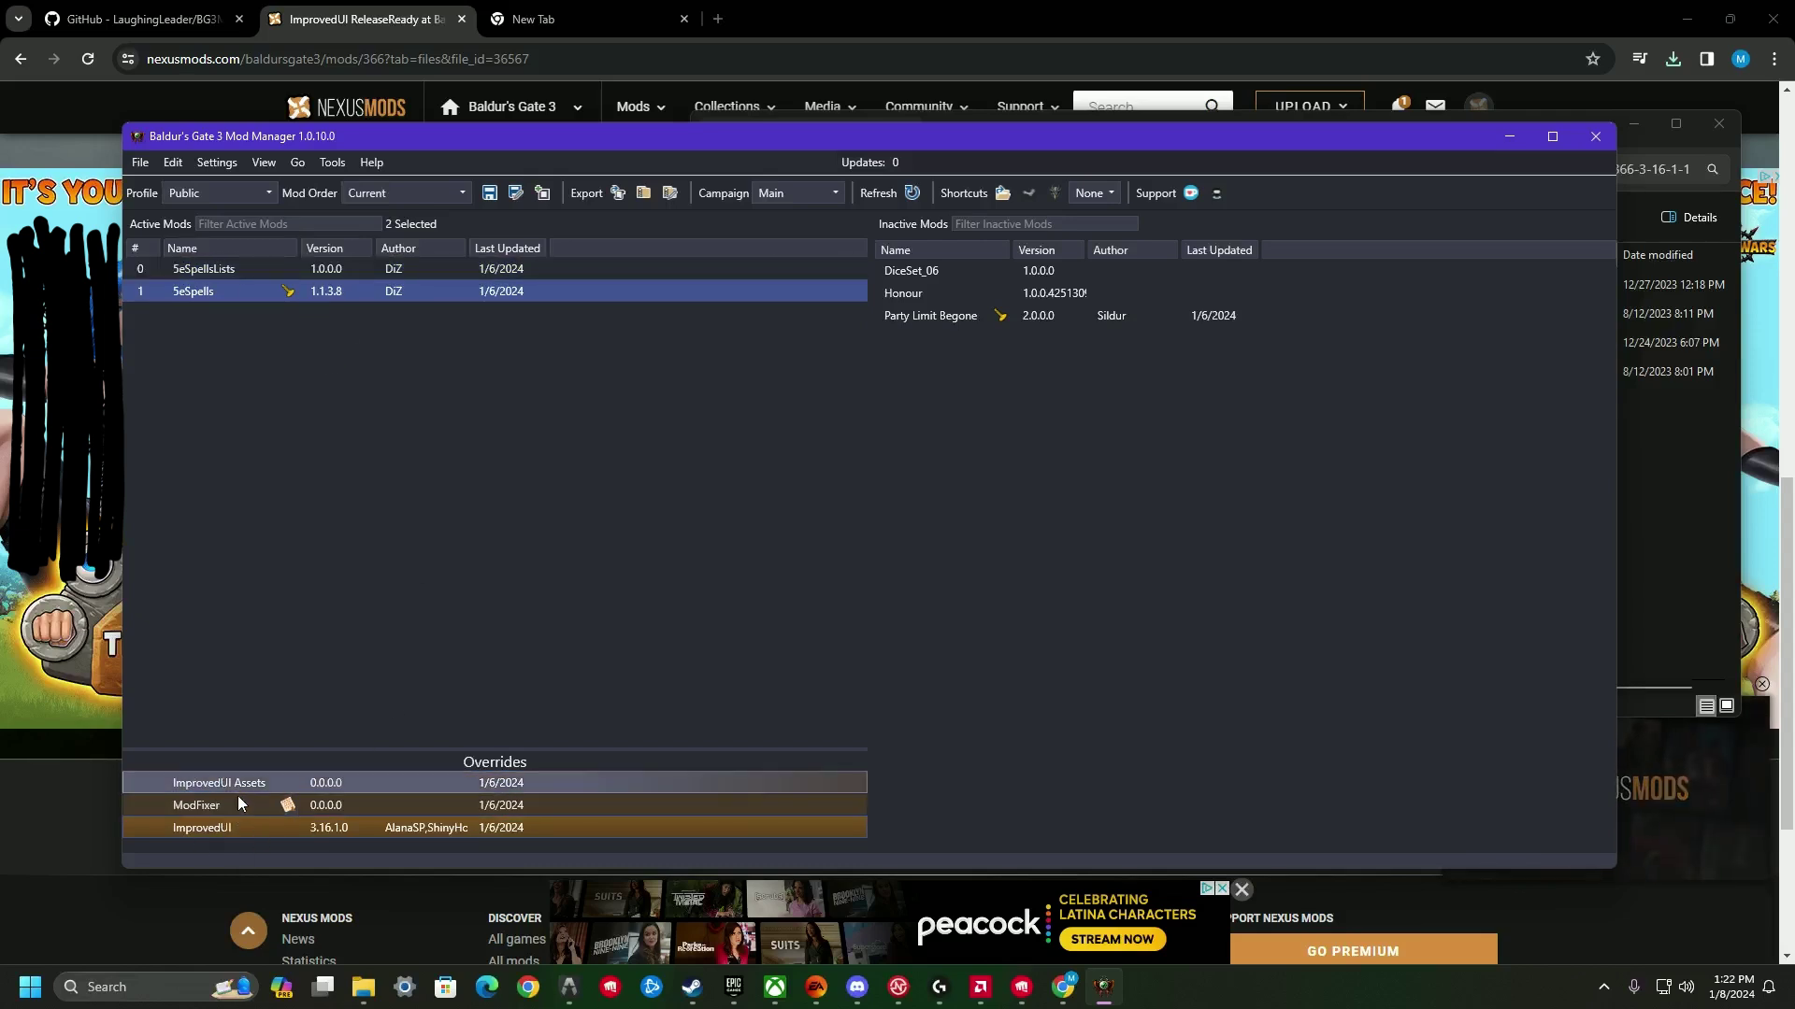
pyautogui.rightClick(245, 828)
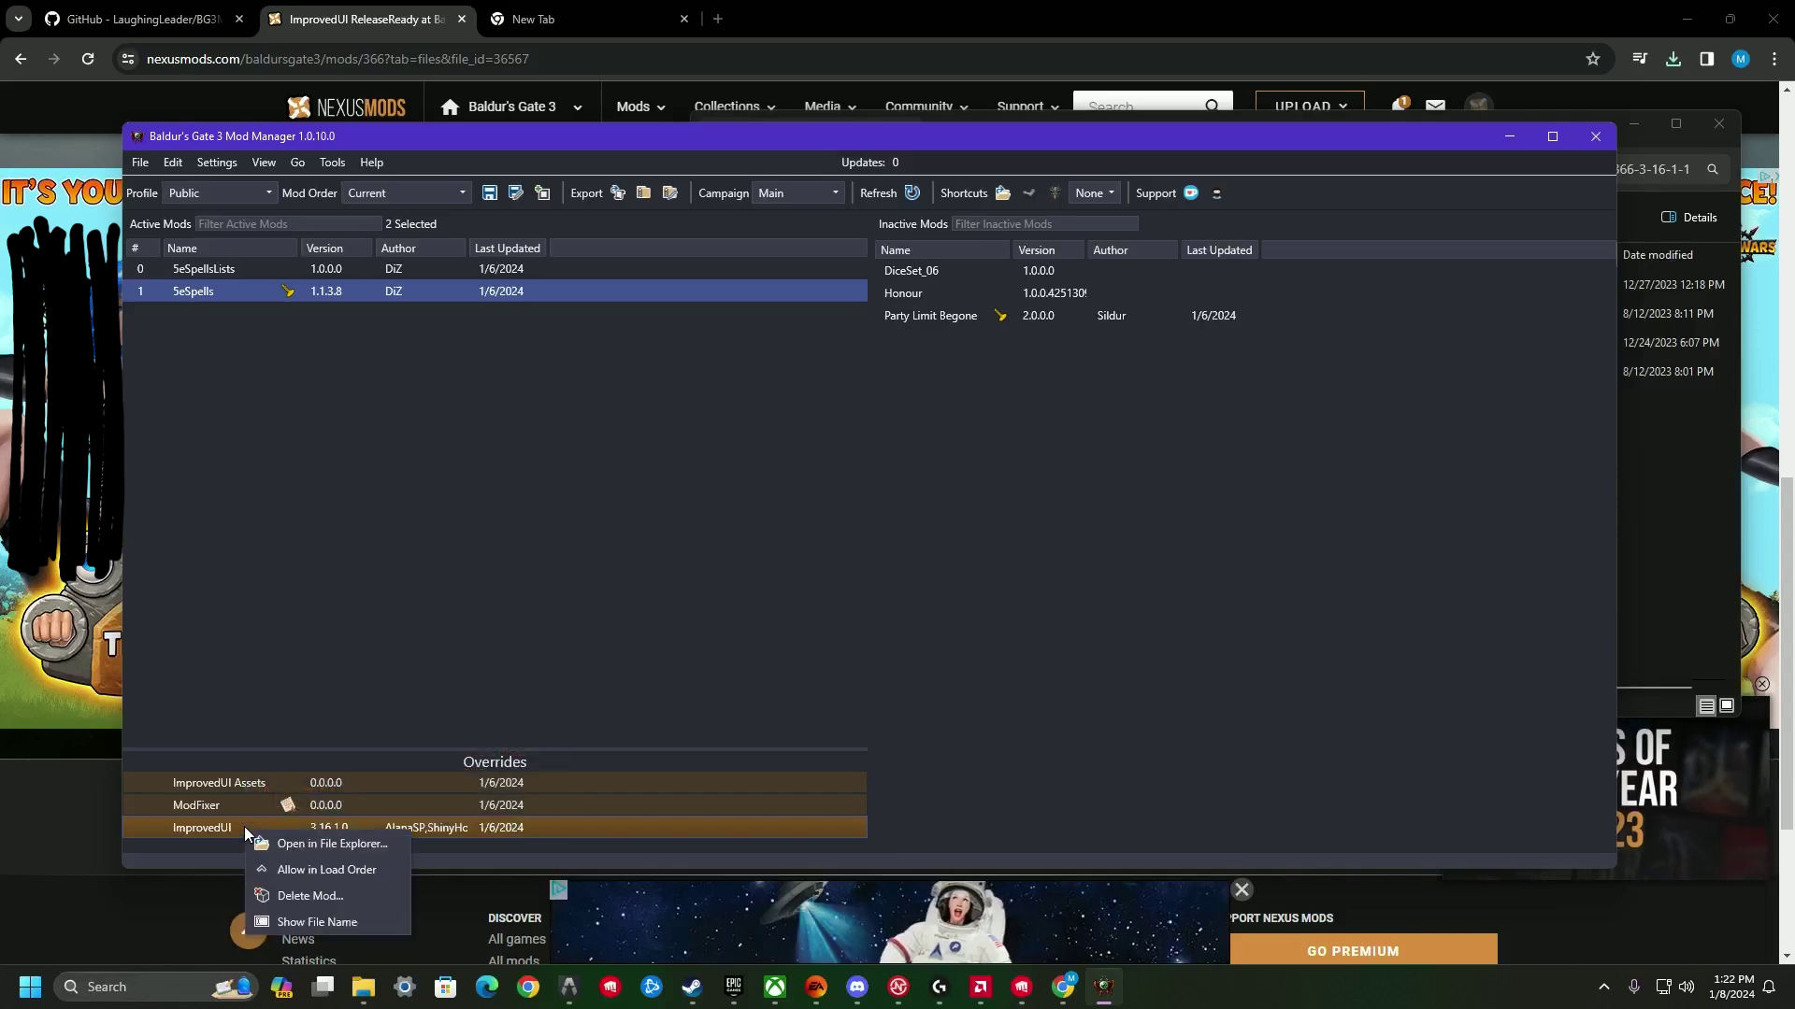
pyautogui.click(292, 871)
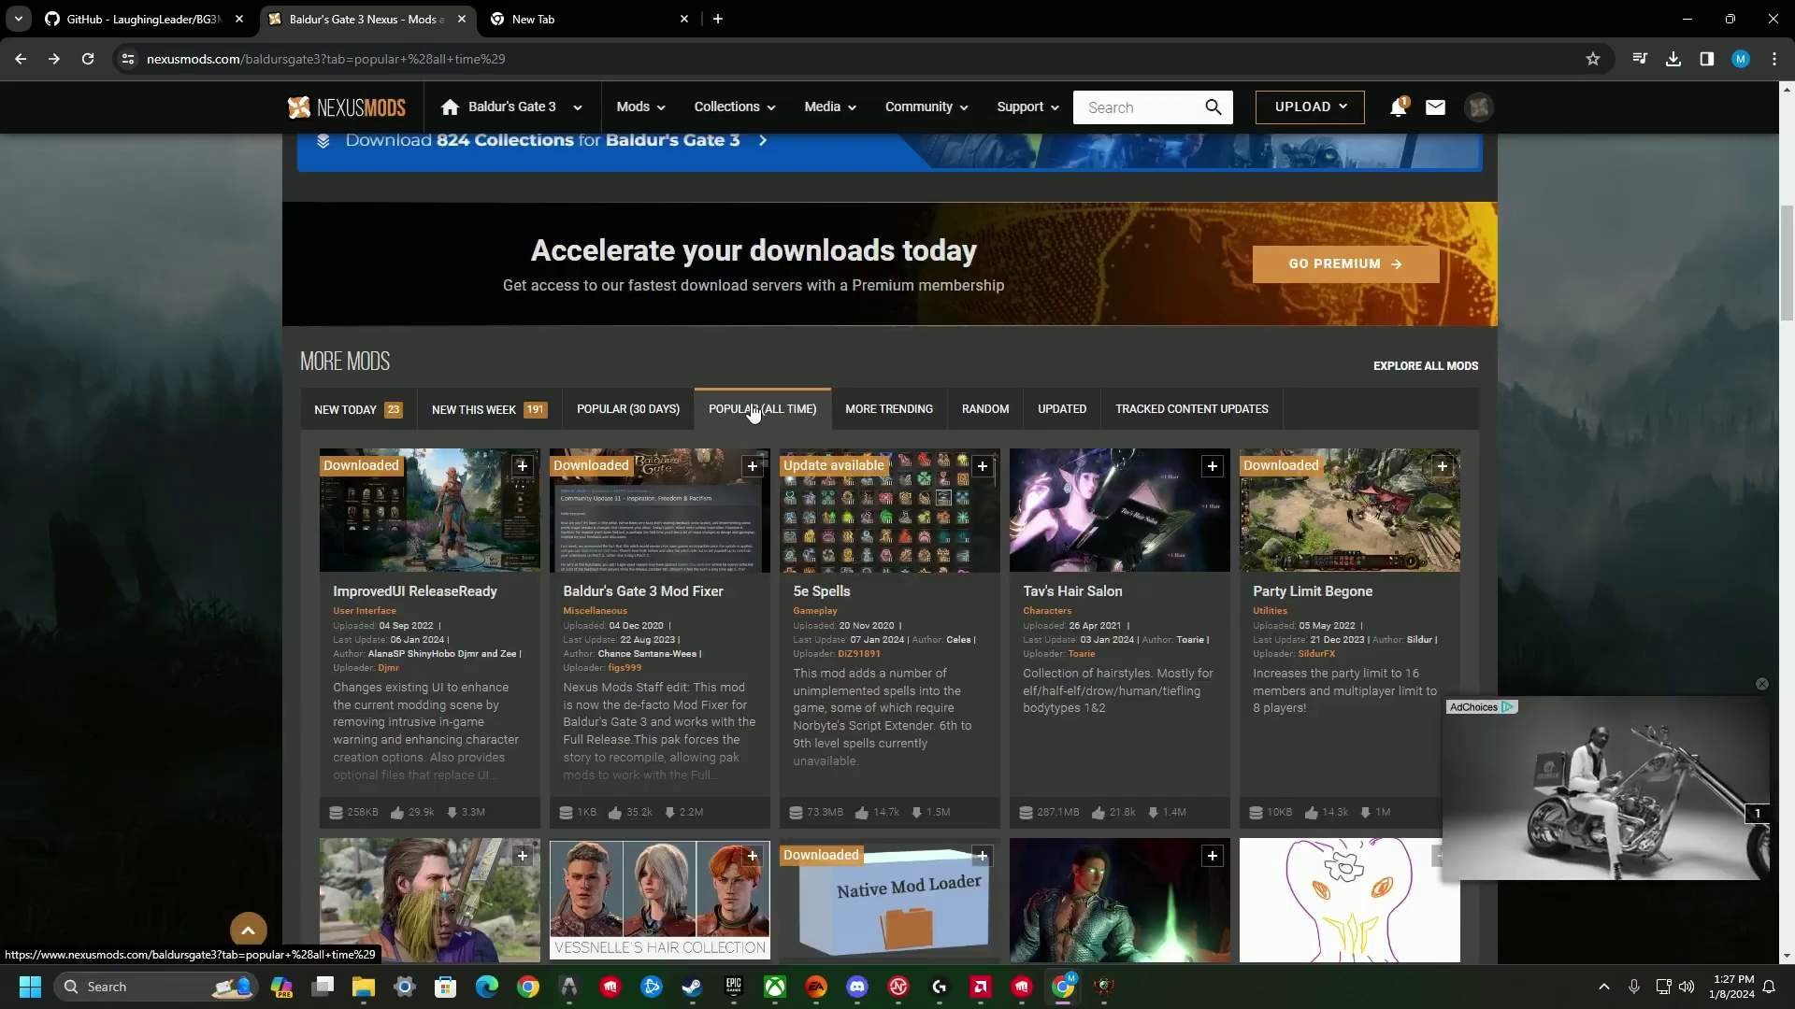
# - Open the Party Limit Begone mod on Nexus Mods and manually download Party Limit Begone Legacy v1.7.3 with the slow download option
pyautogui.click(1306, 596)
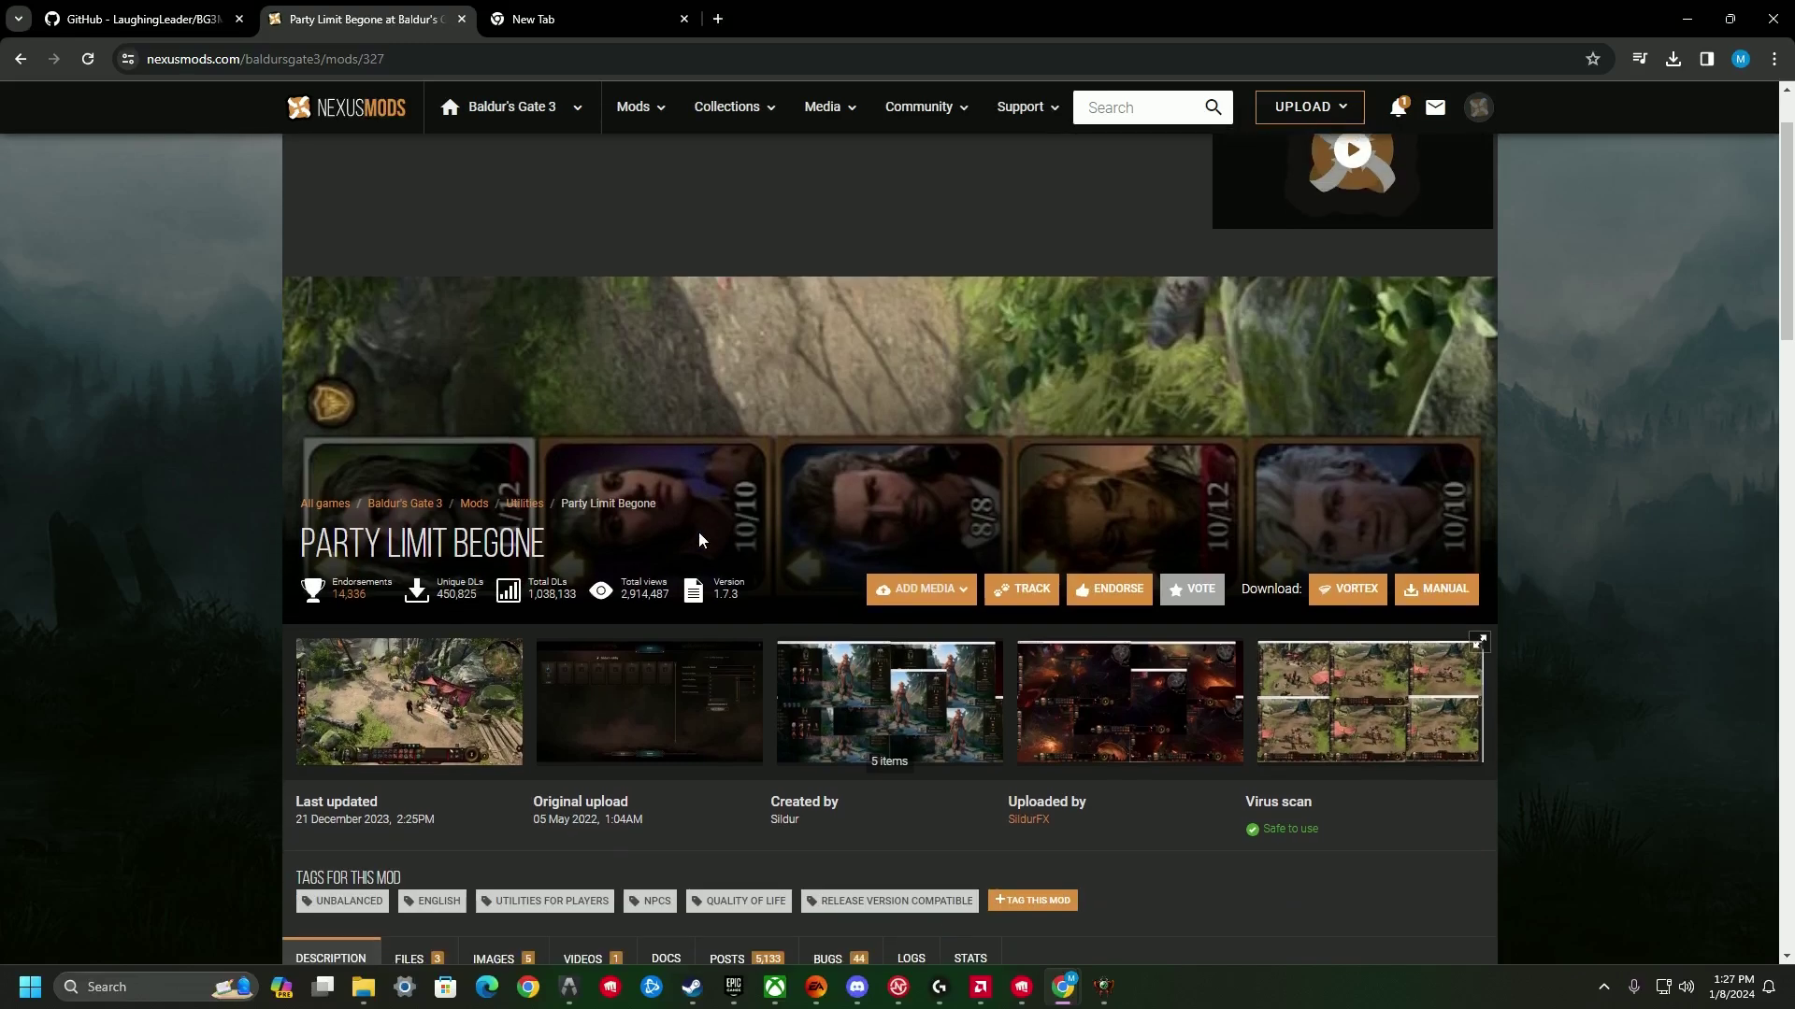
pyautogui.scroll(-4, 698, 540)
pyautogui.click(412, 598)
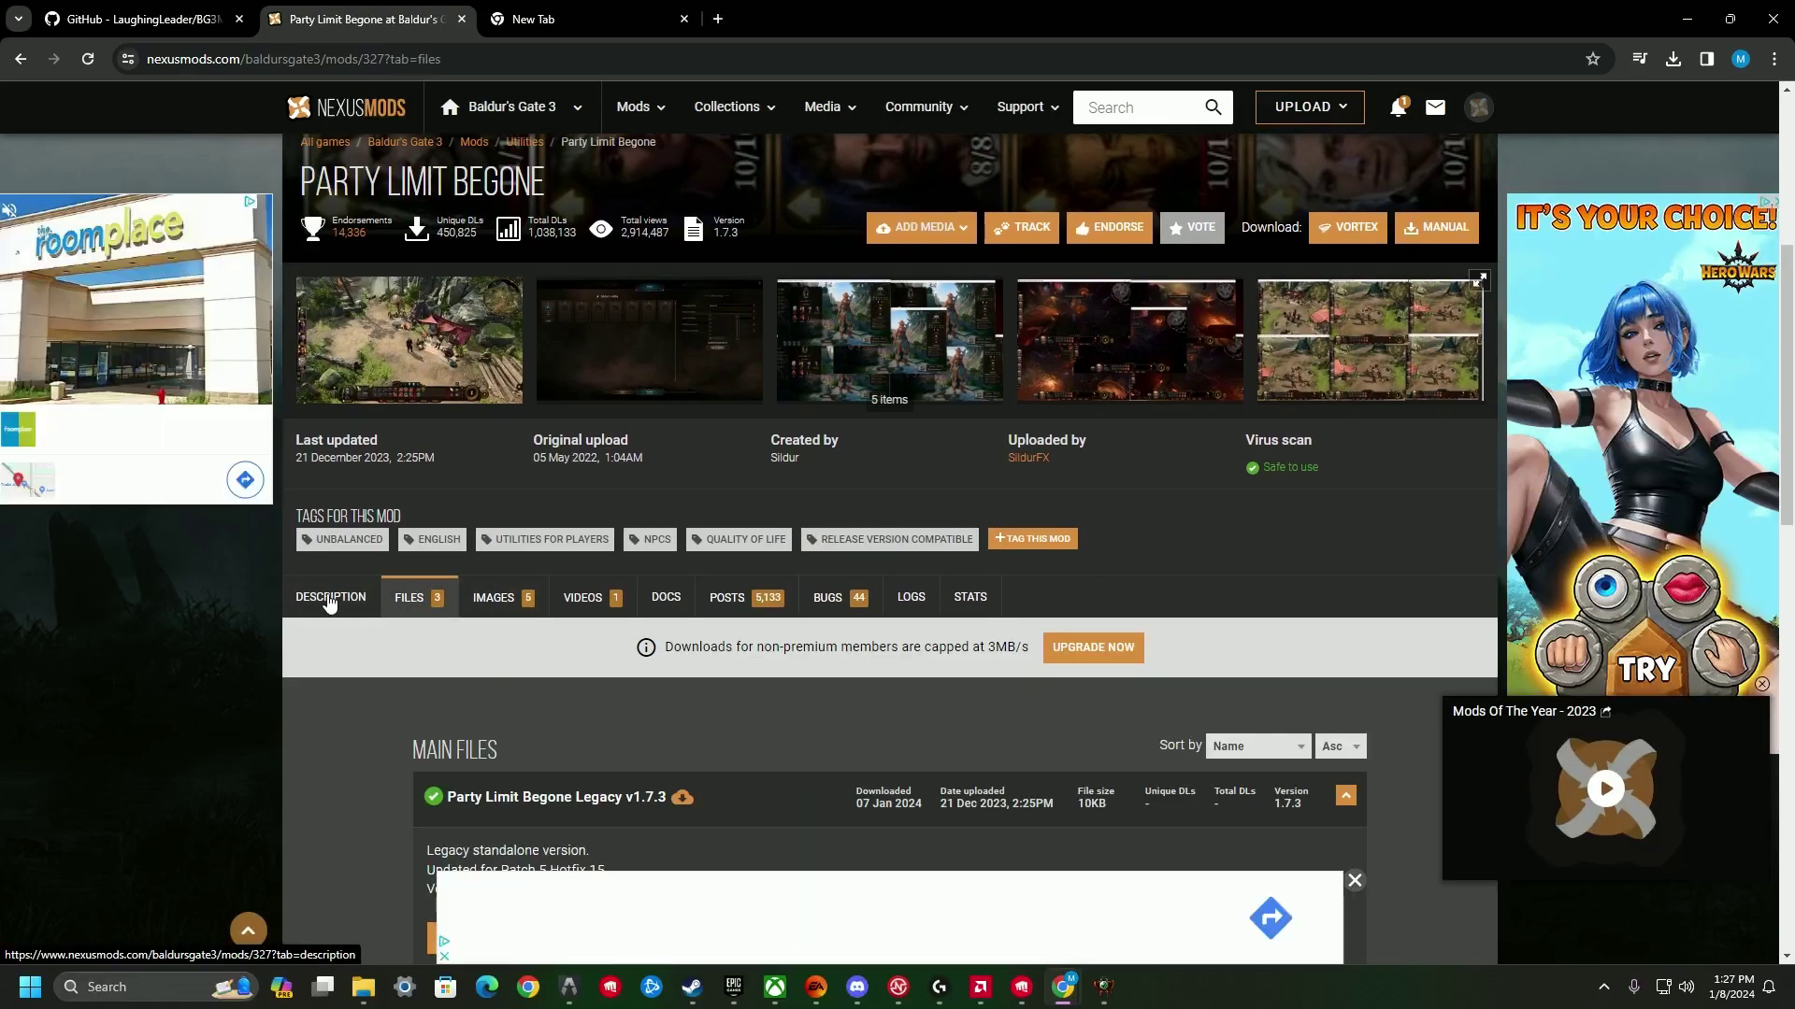
pyautogui.scroll(-4, 613, 533)
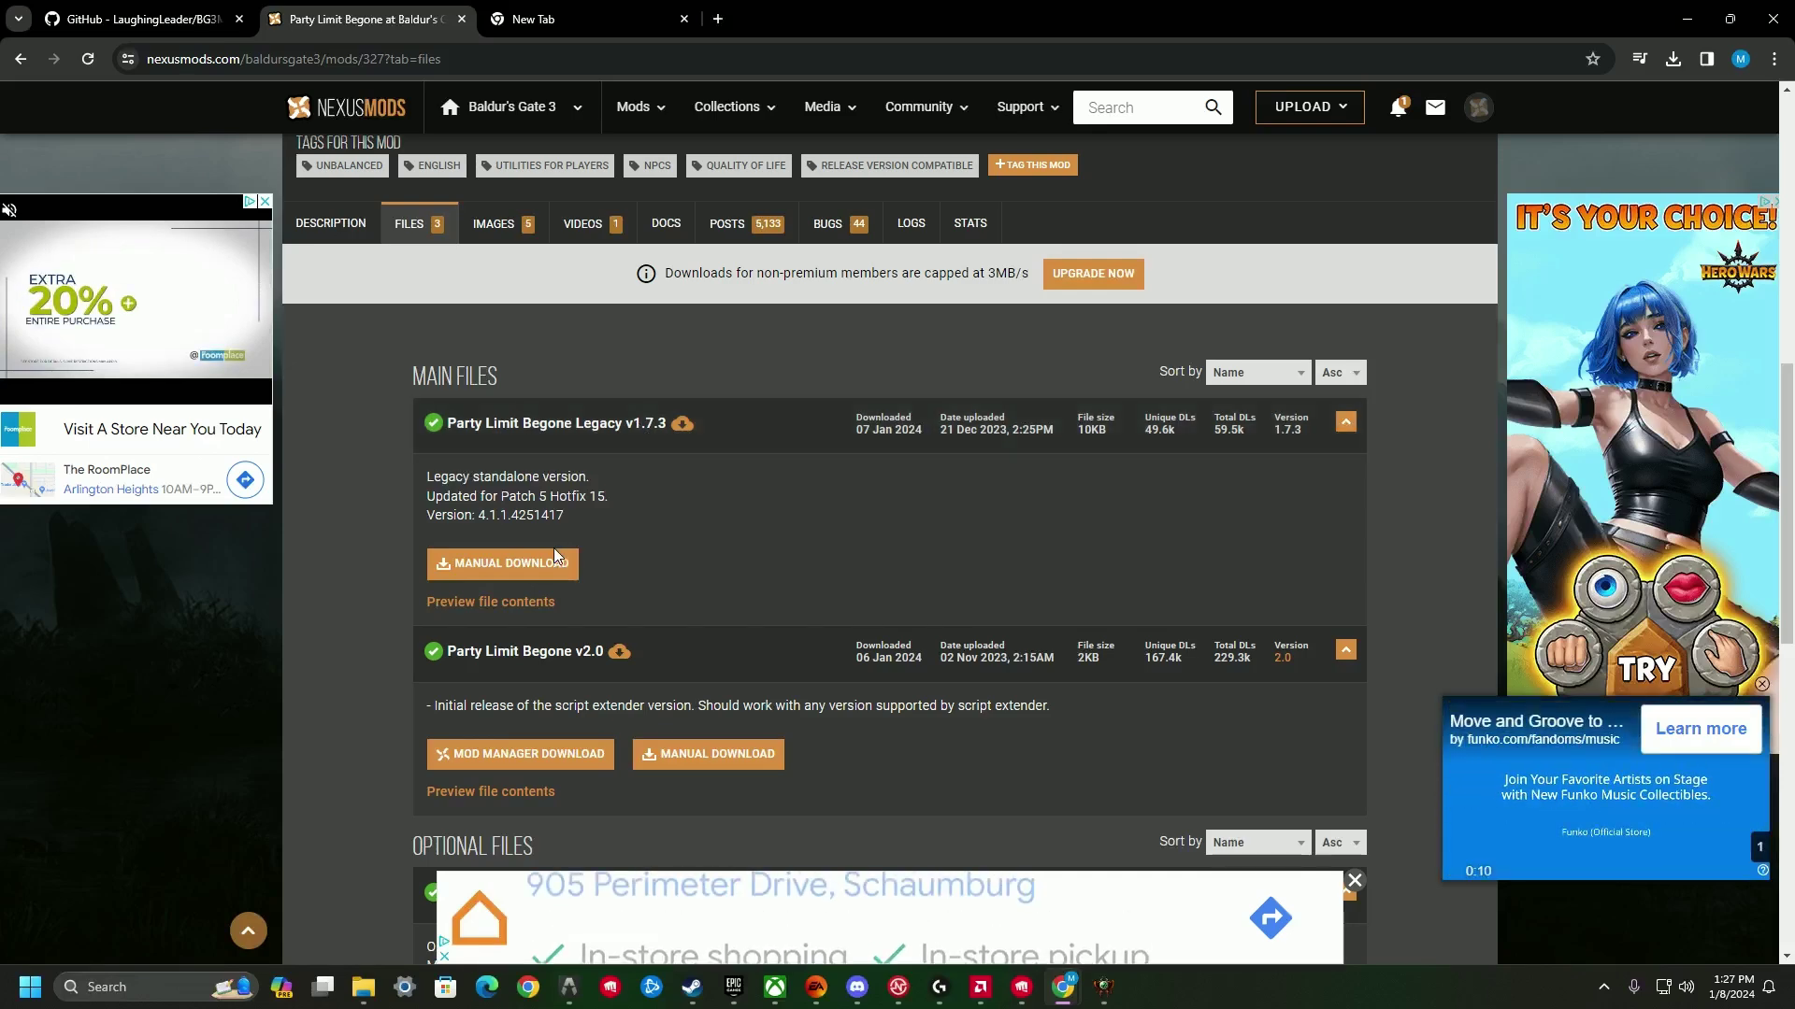
pyautogui.click(524, 564)
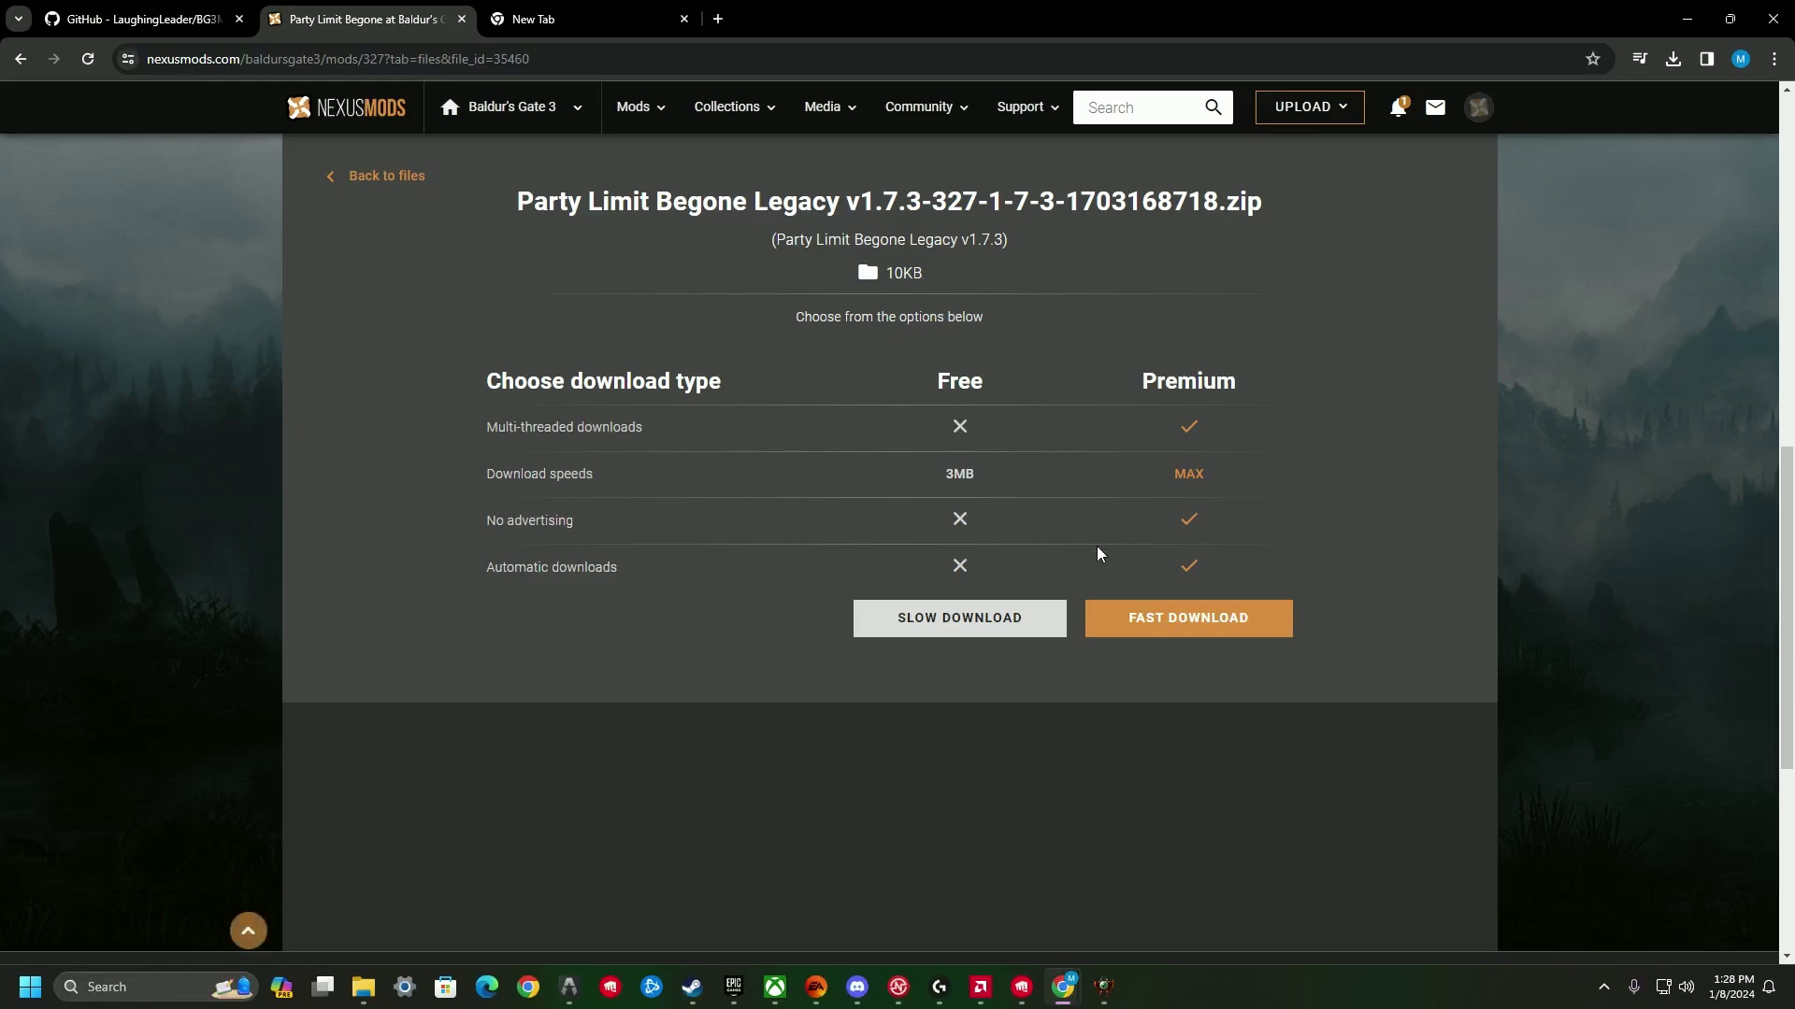
pyautogui.click(970, 620)
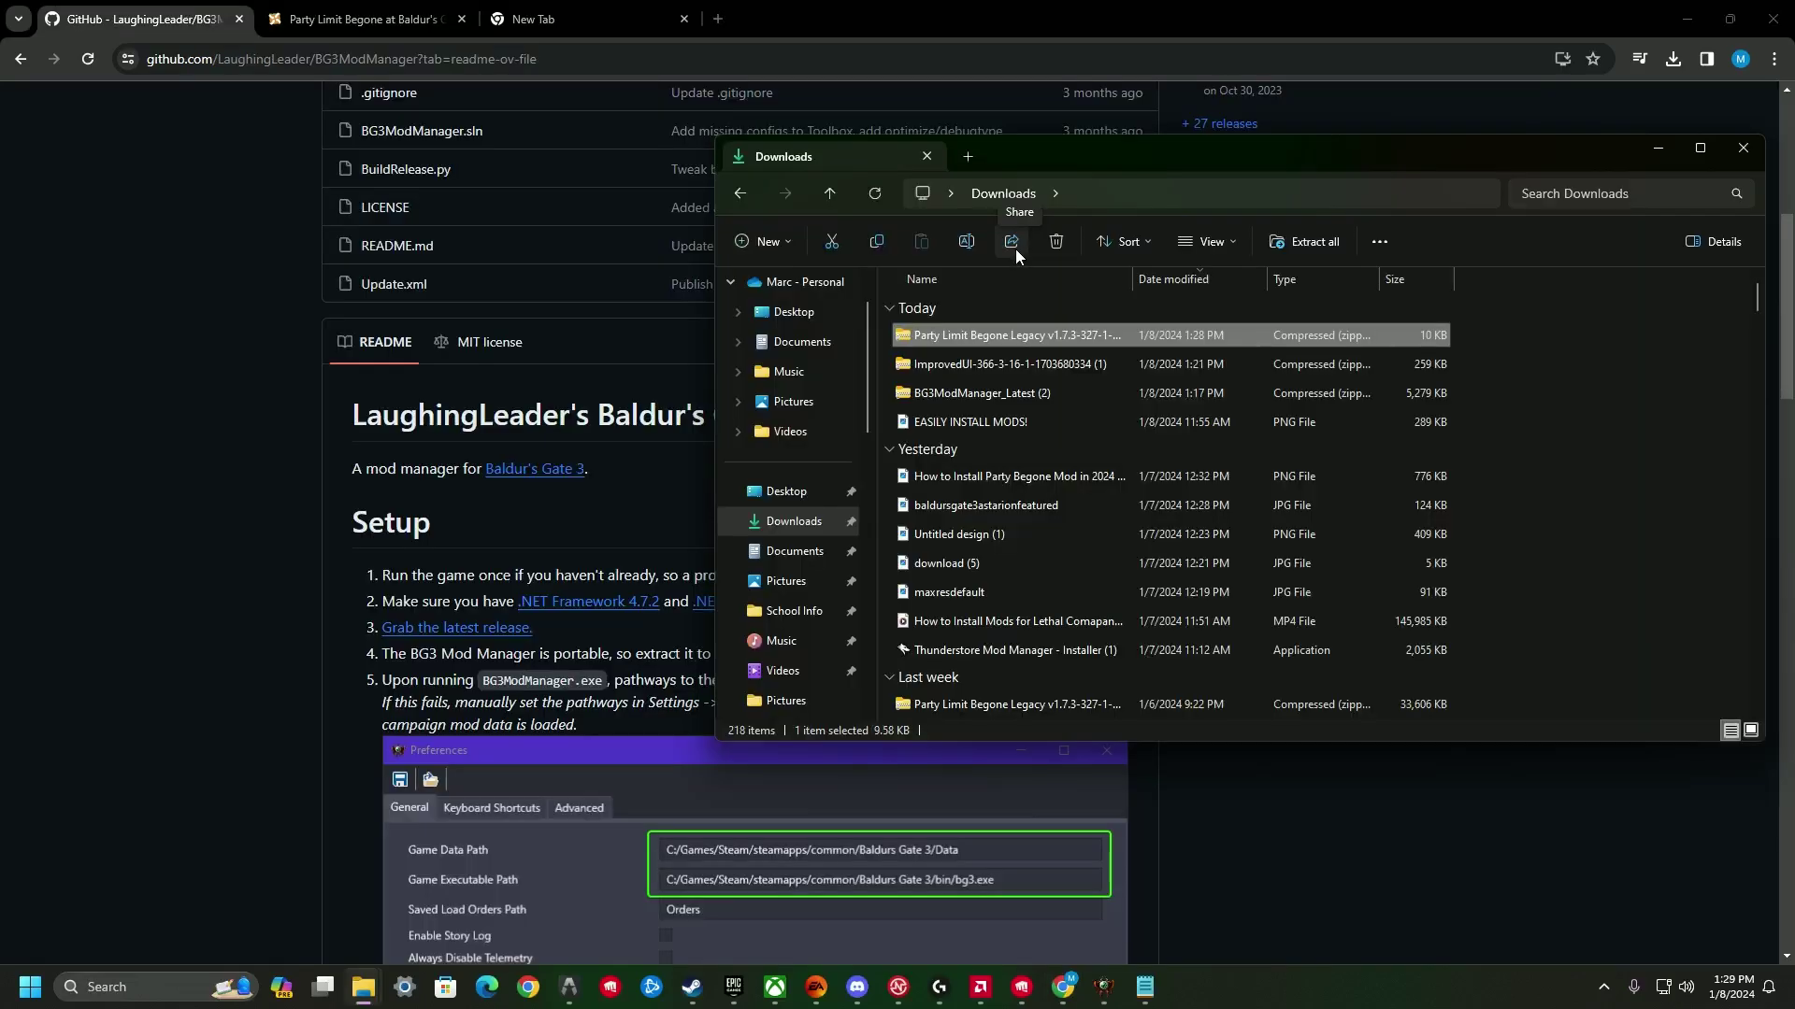
# - Extract the Party Limit Begone Legacy v1.7.3 archive to the suggested folder in Downloads and check the contents of its Mods folder
pyautogui.rightClick(1008, 339)
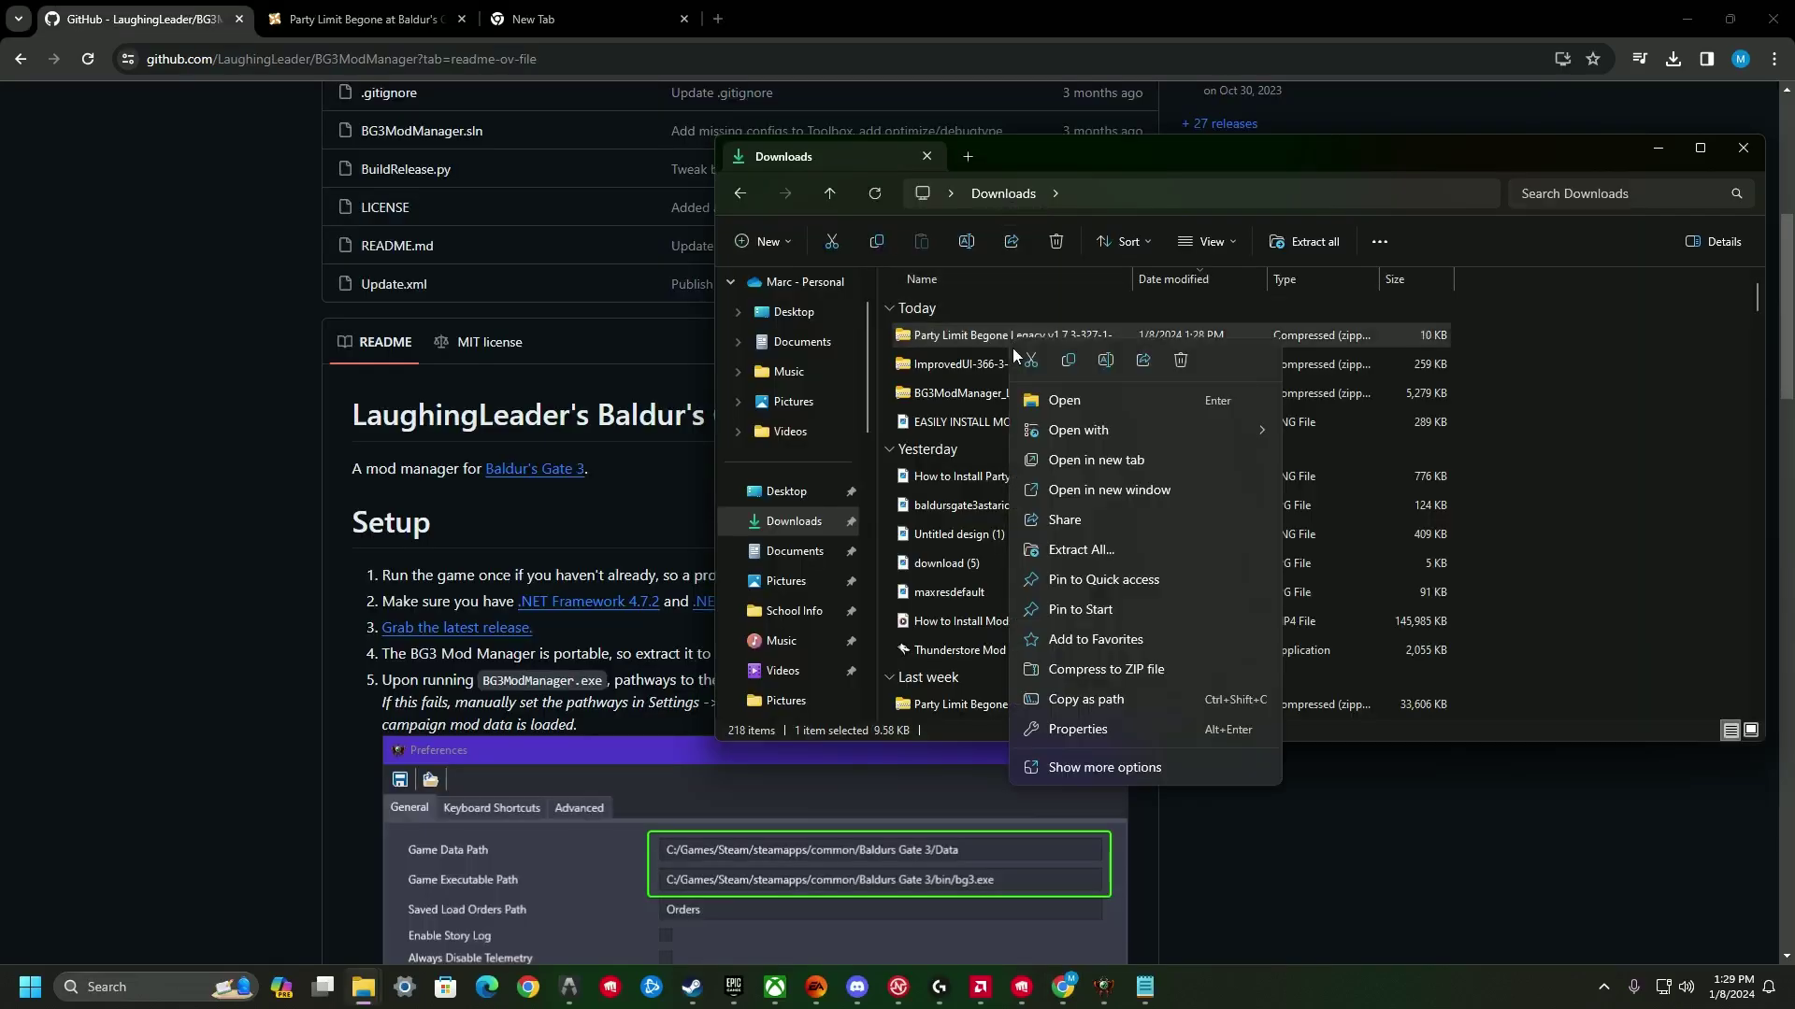
pyautogui.click(1075, 552)
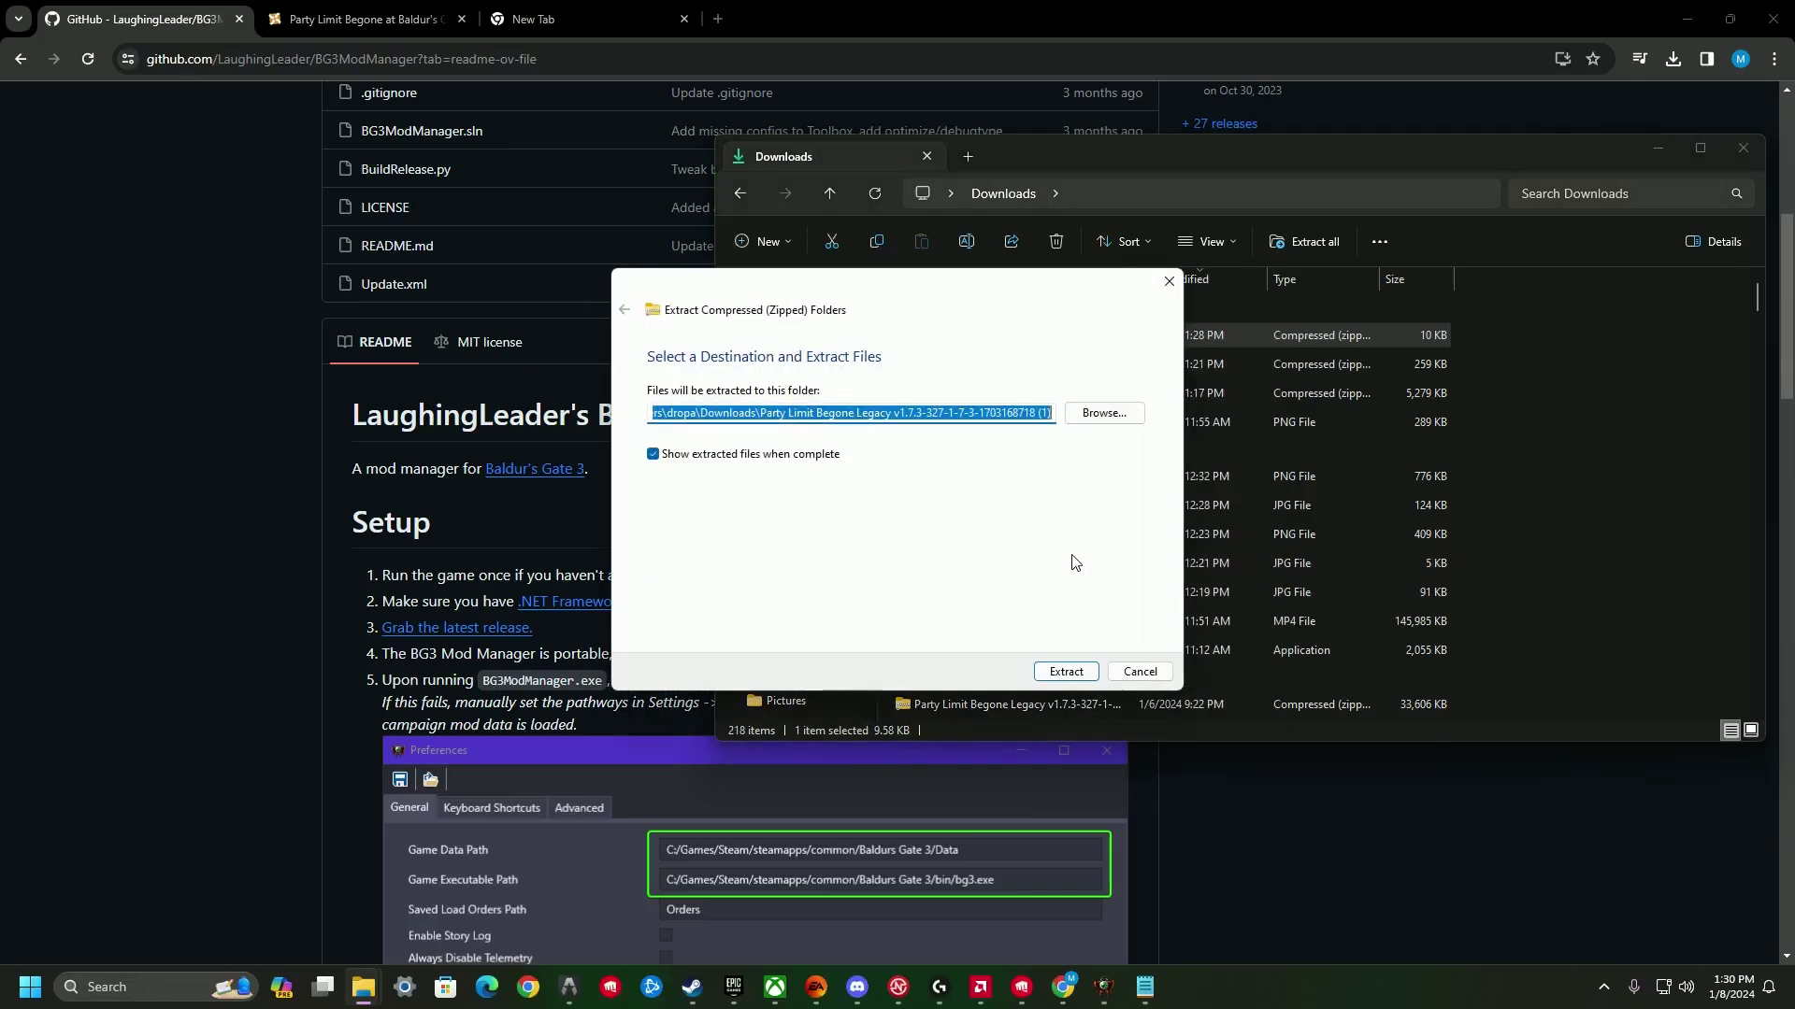
pyautogui.click(1062, 669)
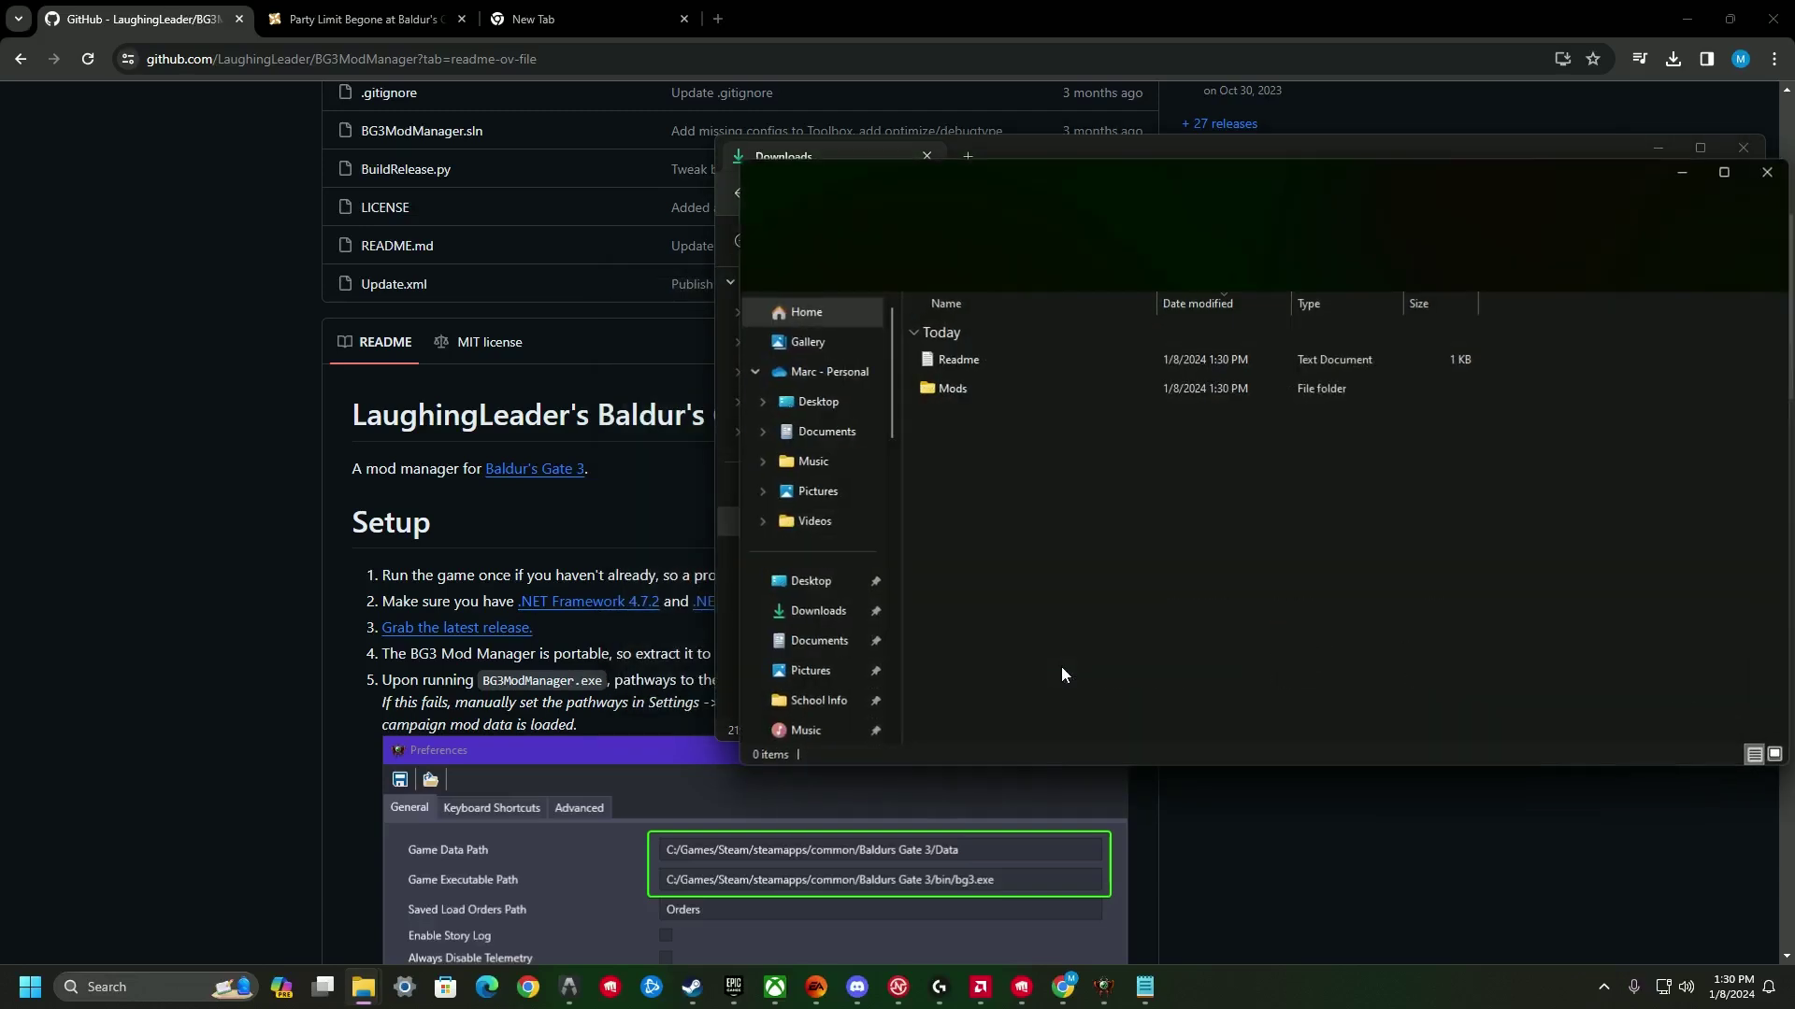
pyautogui.doubleClick(1000, 389)
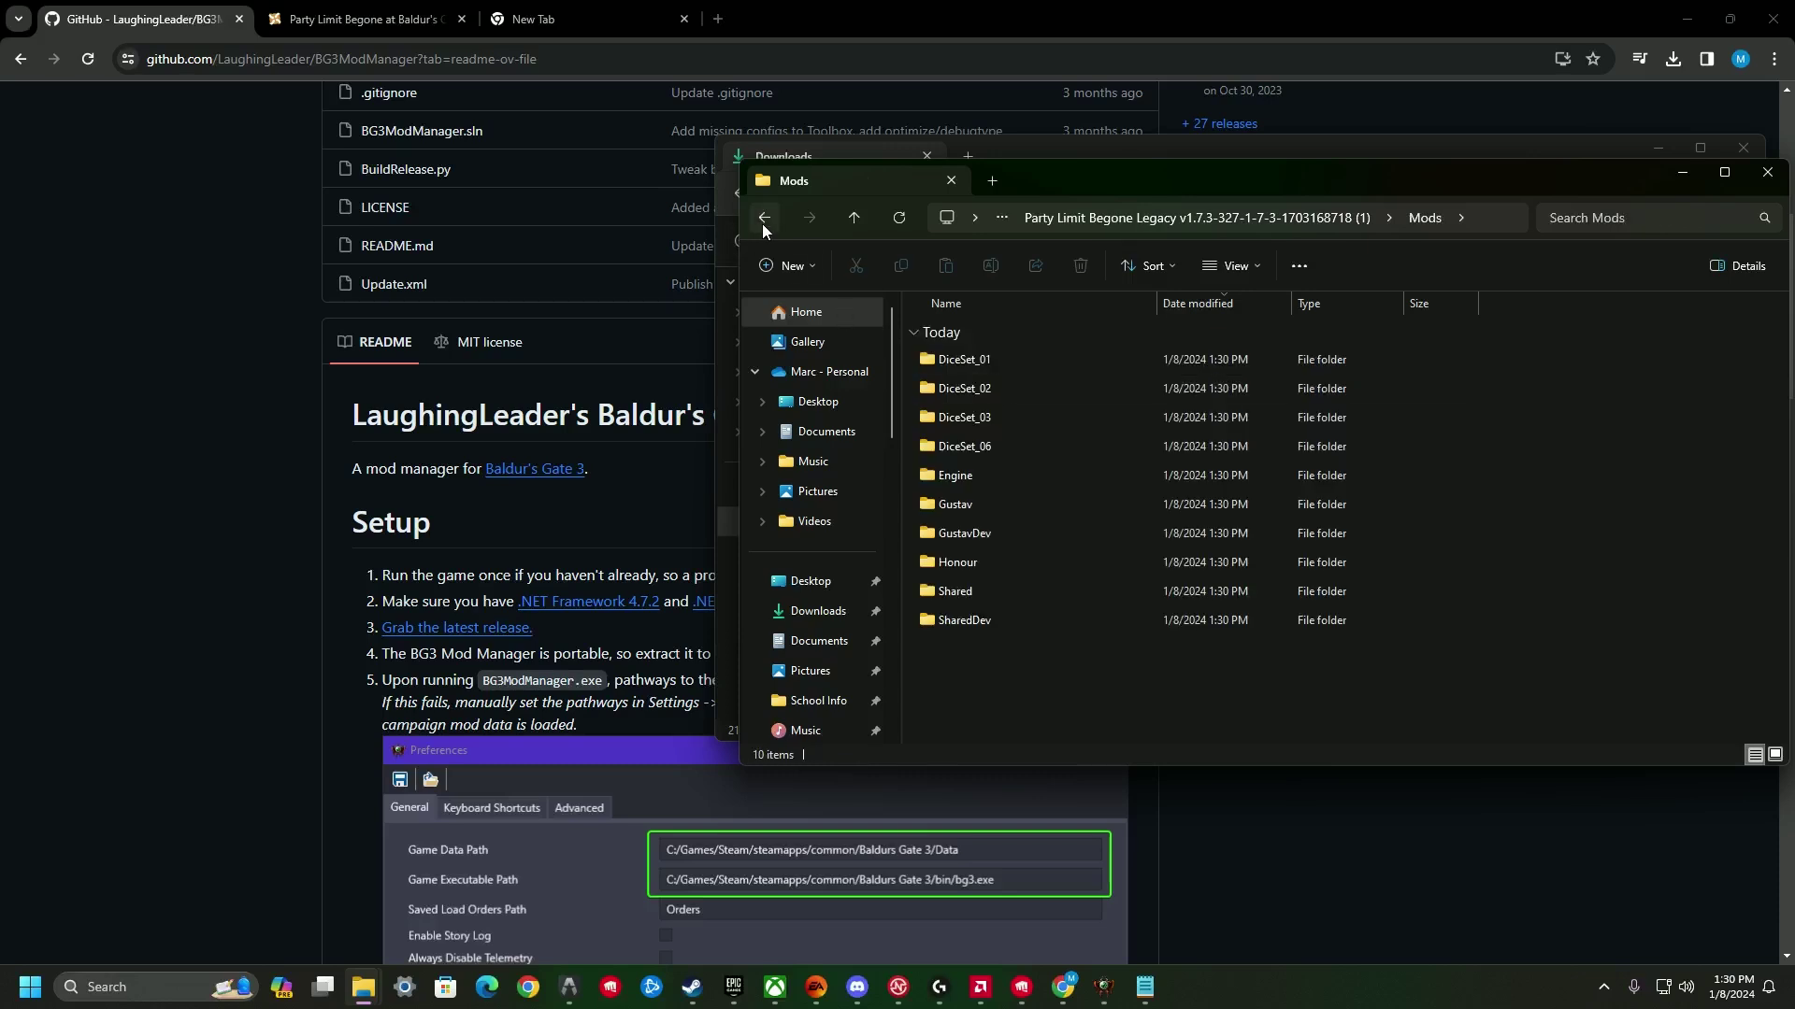
pyautogui.click(764, 218)
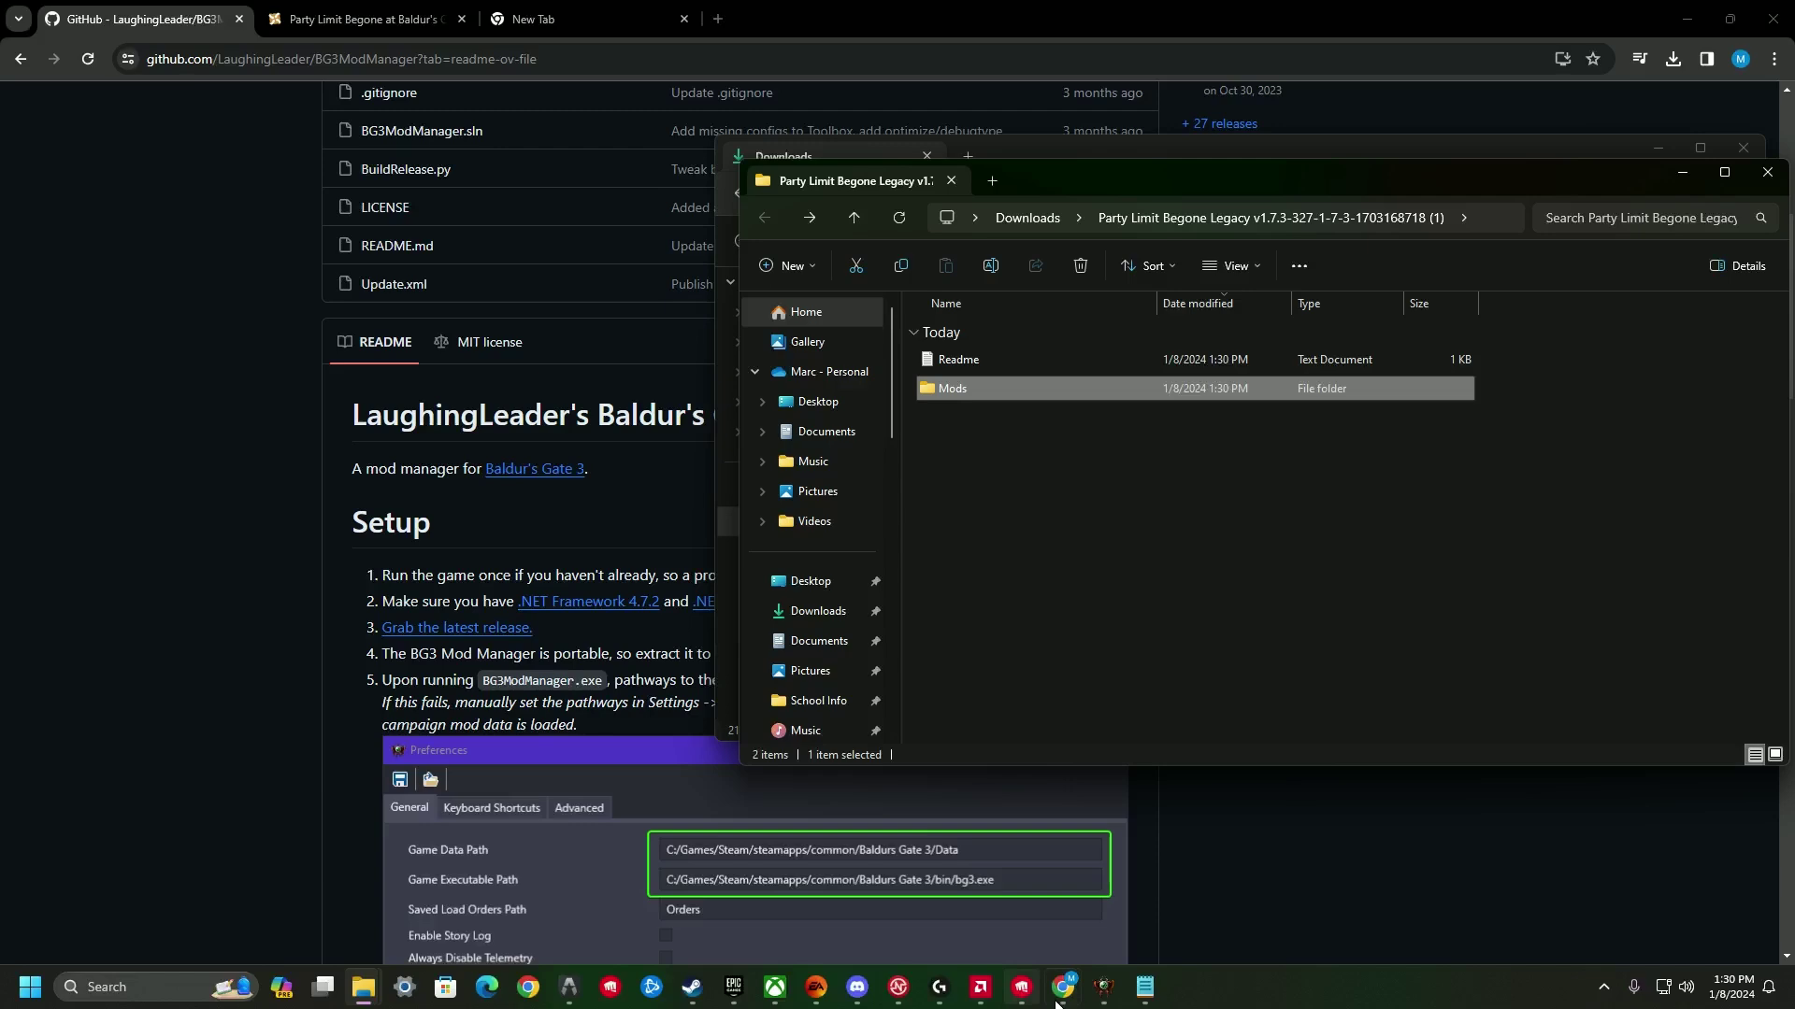
# - Switch to Steam and browse the local files of Baldur's Gate 3
pyautogui.click(693, 993)
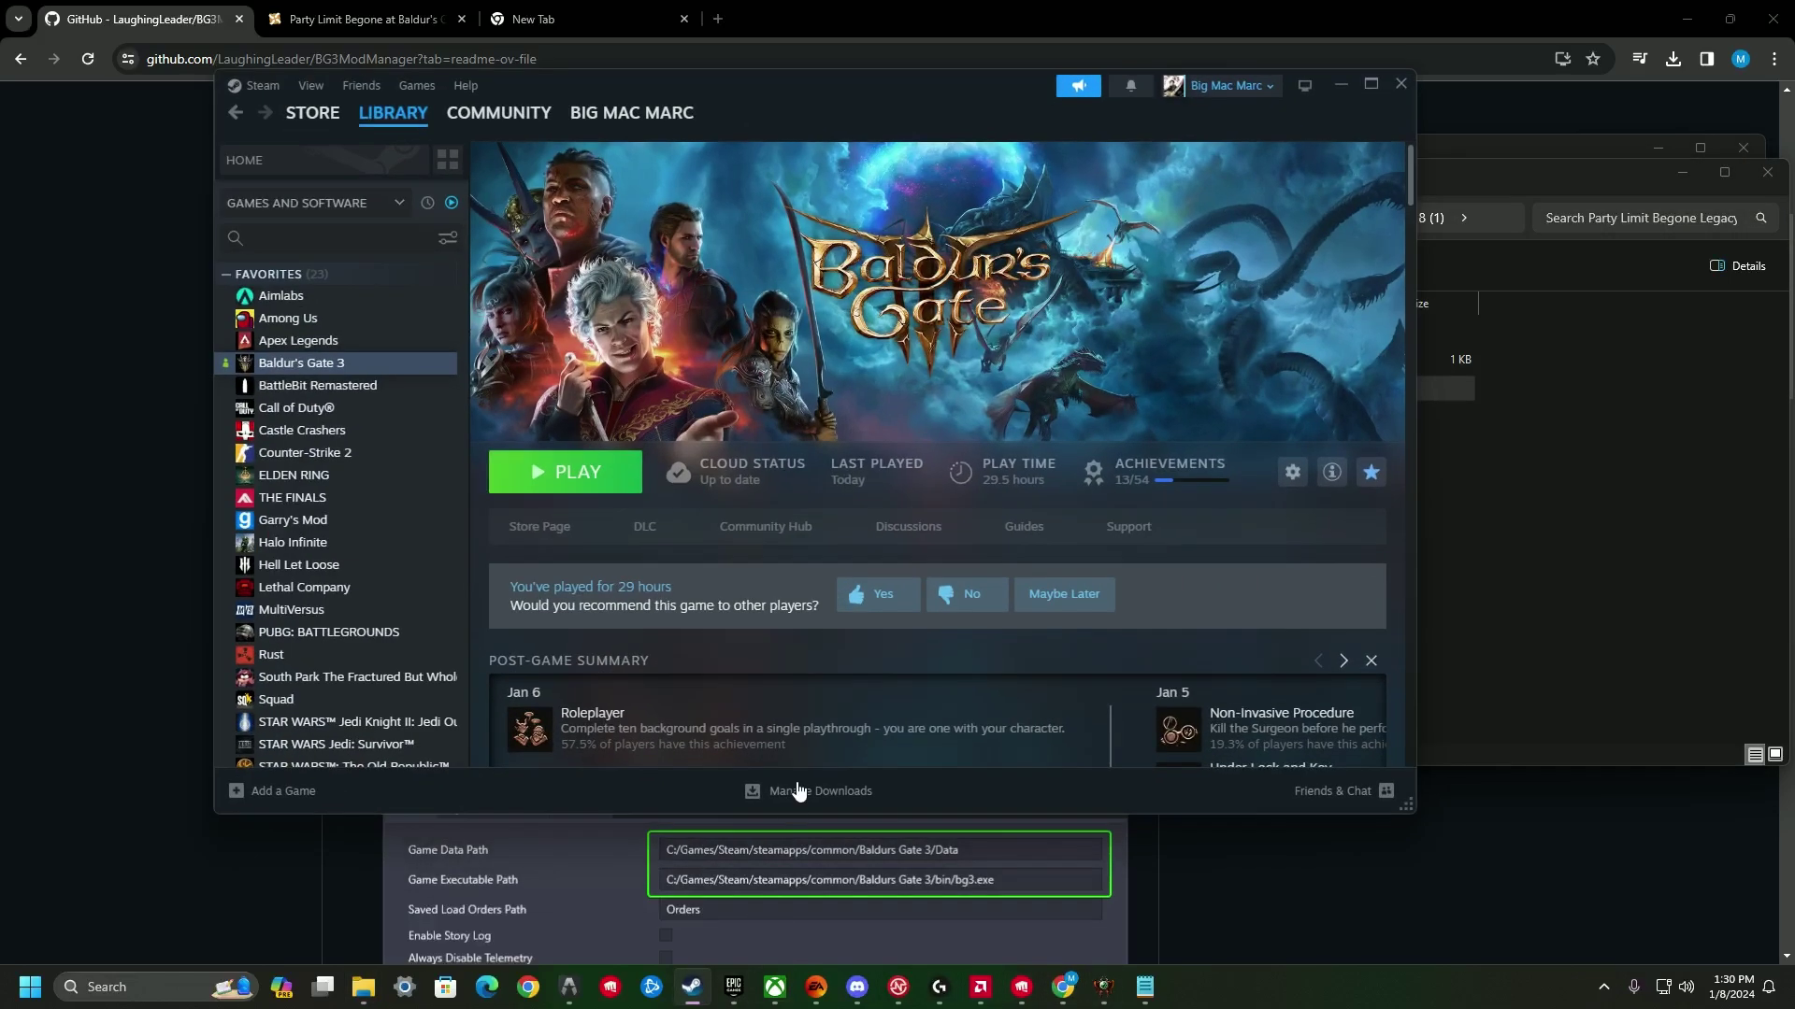
pyautogui.rightClick(365, 367)
pyautogui.moveTo(427, 458)
pyautogui.moveTo(433, 493)
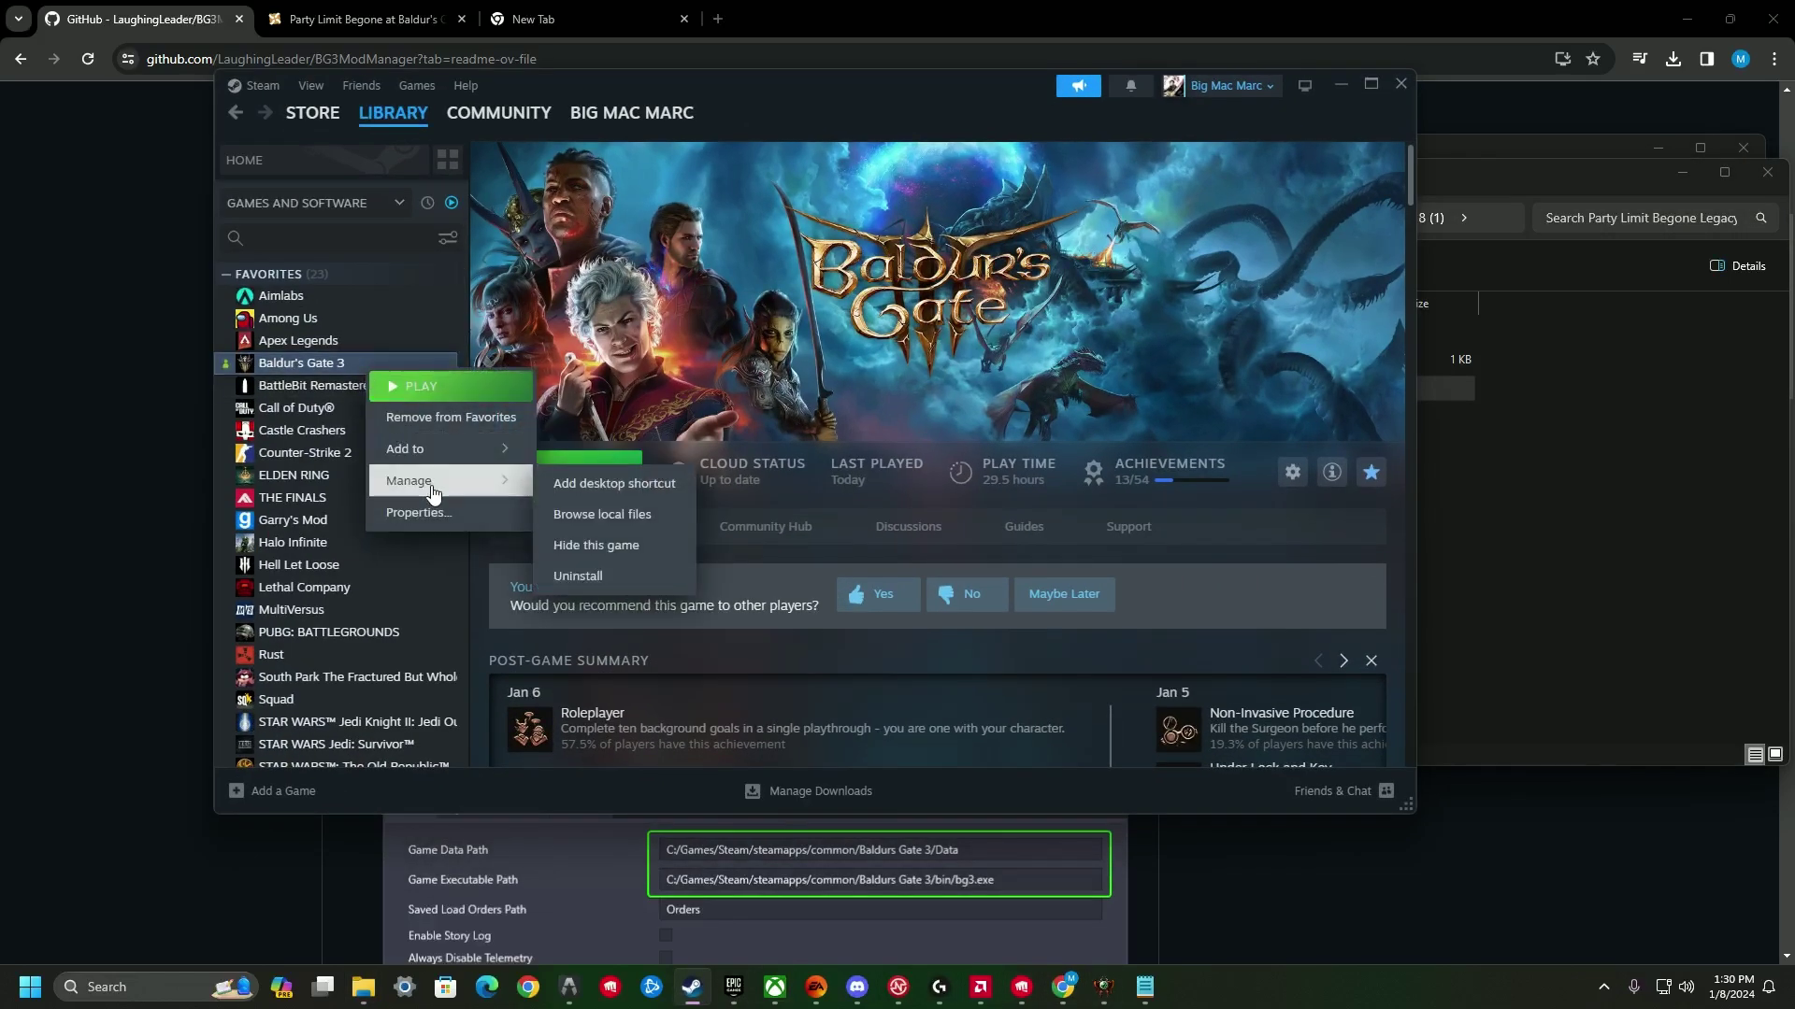
pyautogui.click(602, 514)
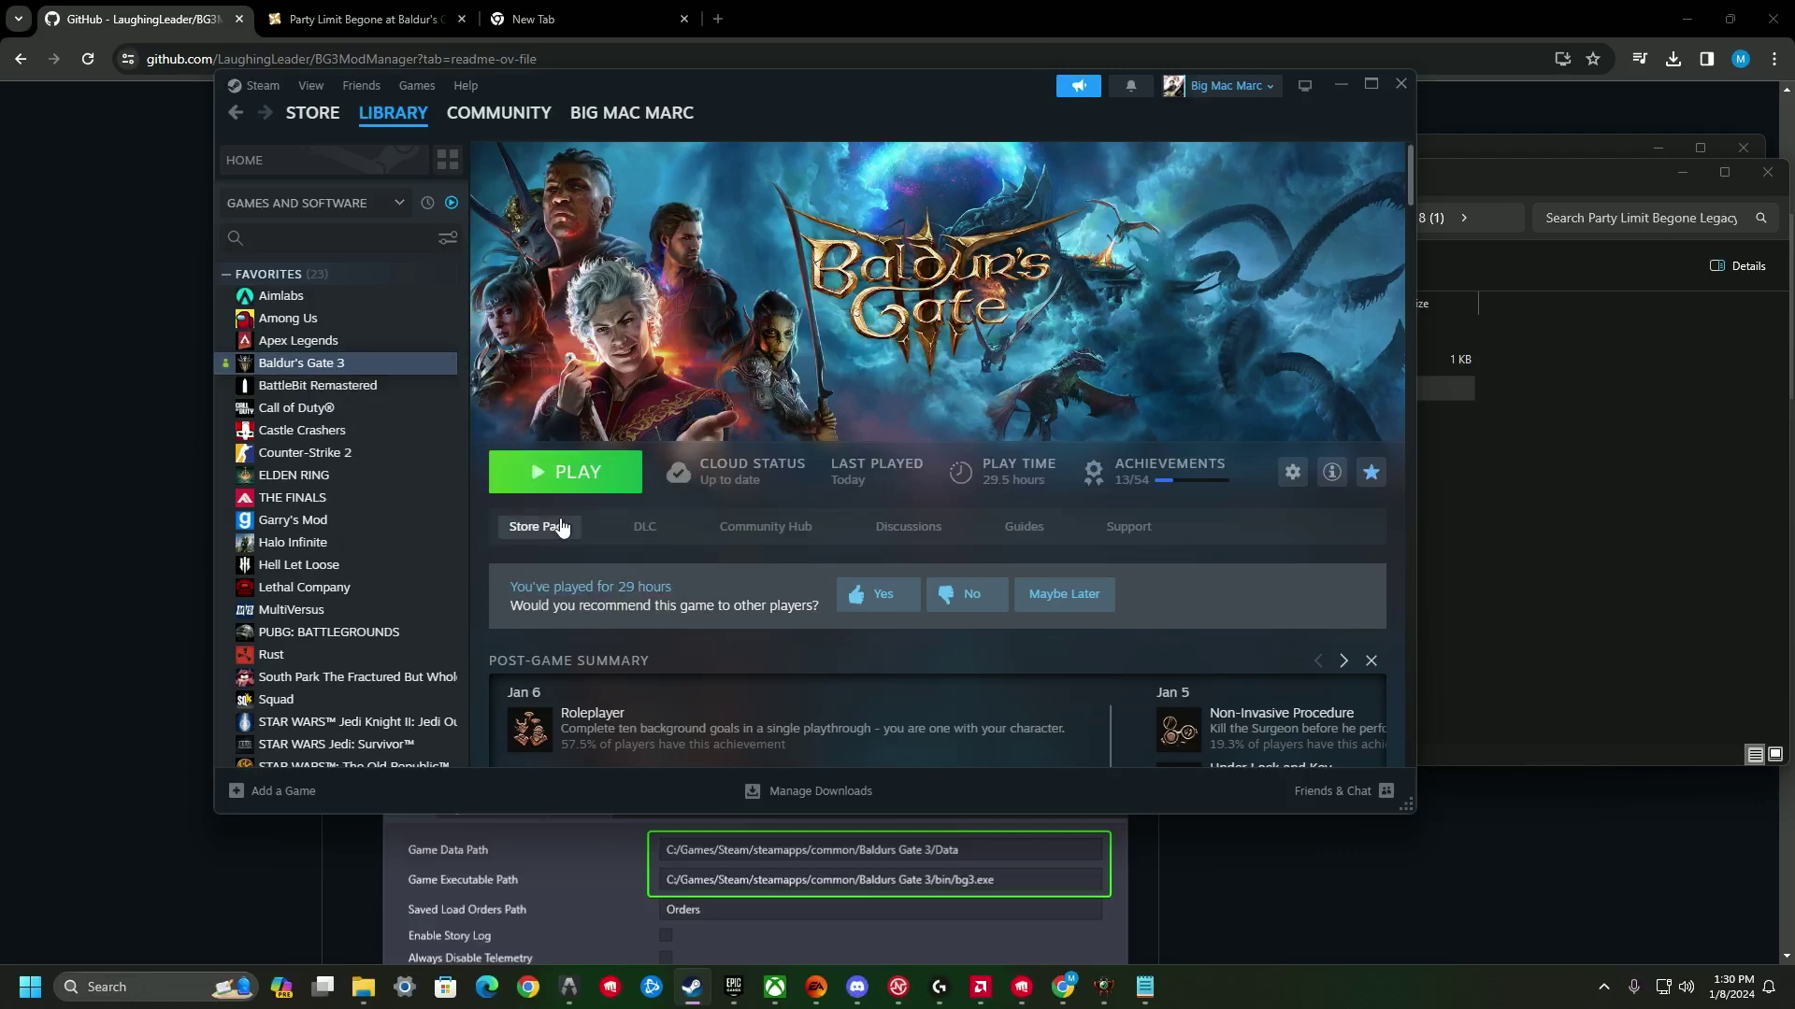
# - Open the Data folder of Baldur's Gate 3 alongside the extracted Party Limit Begone Legacy folder, and return to the extracted folder
pyautogui.click(1341, 84)
pyautogui.moveTo(1174, 210); pyautogui.dragTo(509, 314)
pyautogui.doubleClick(392, 432)
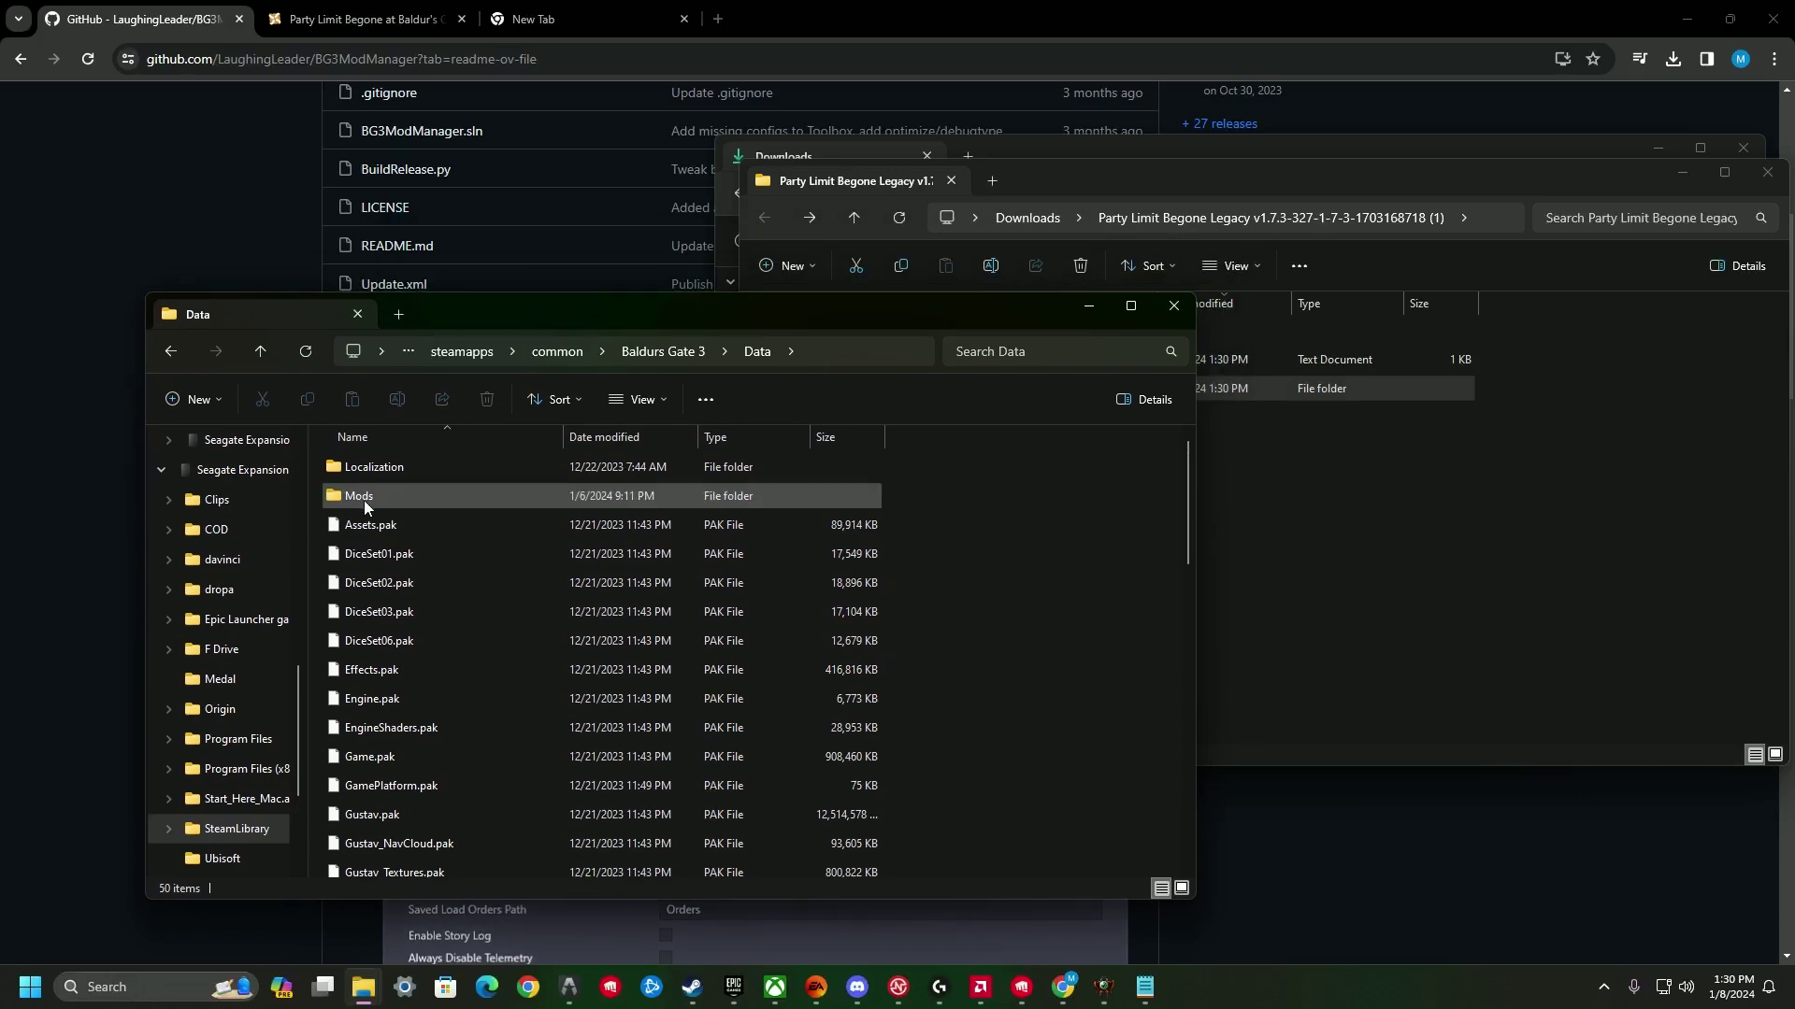
pyautogui.click(884, 211)
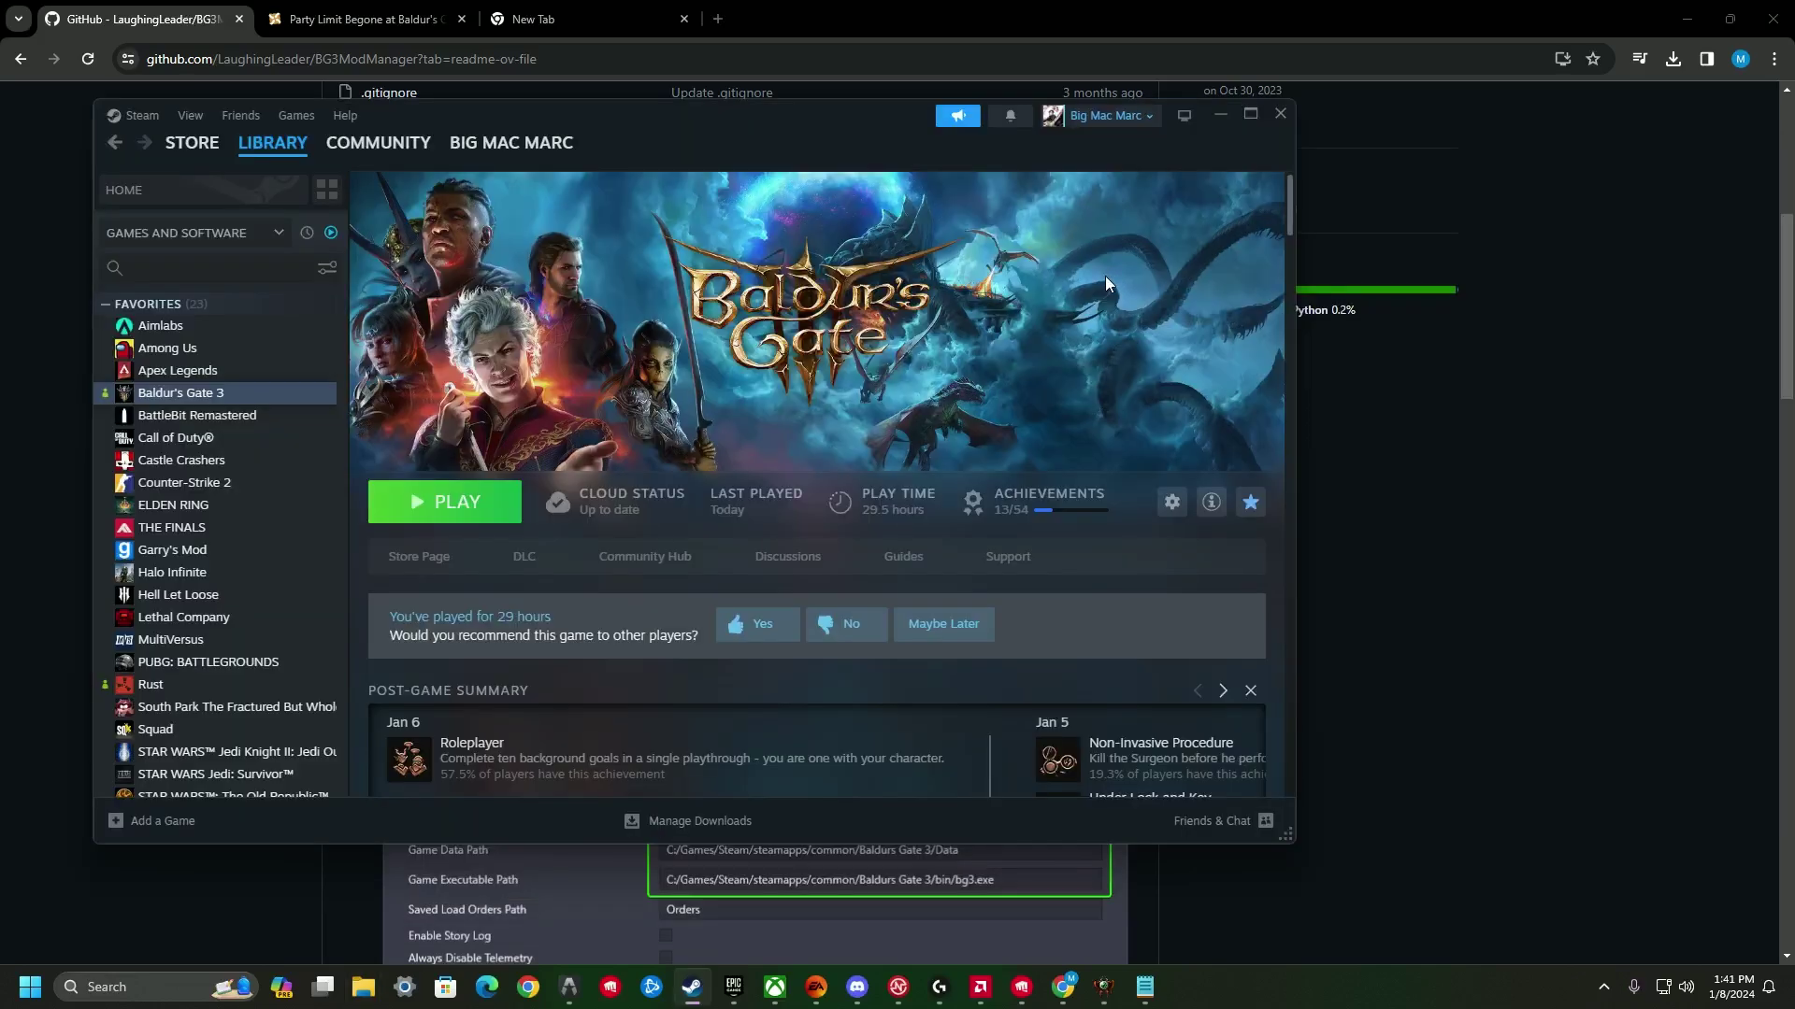
# - Browse the local files of Baldur's Gate 3 from the Steam library and open the game's bin folder
pyautogui.rightClick(169, 394)
pyautogui.moveTo(217, 505)
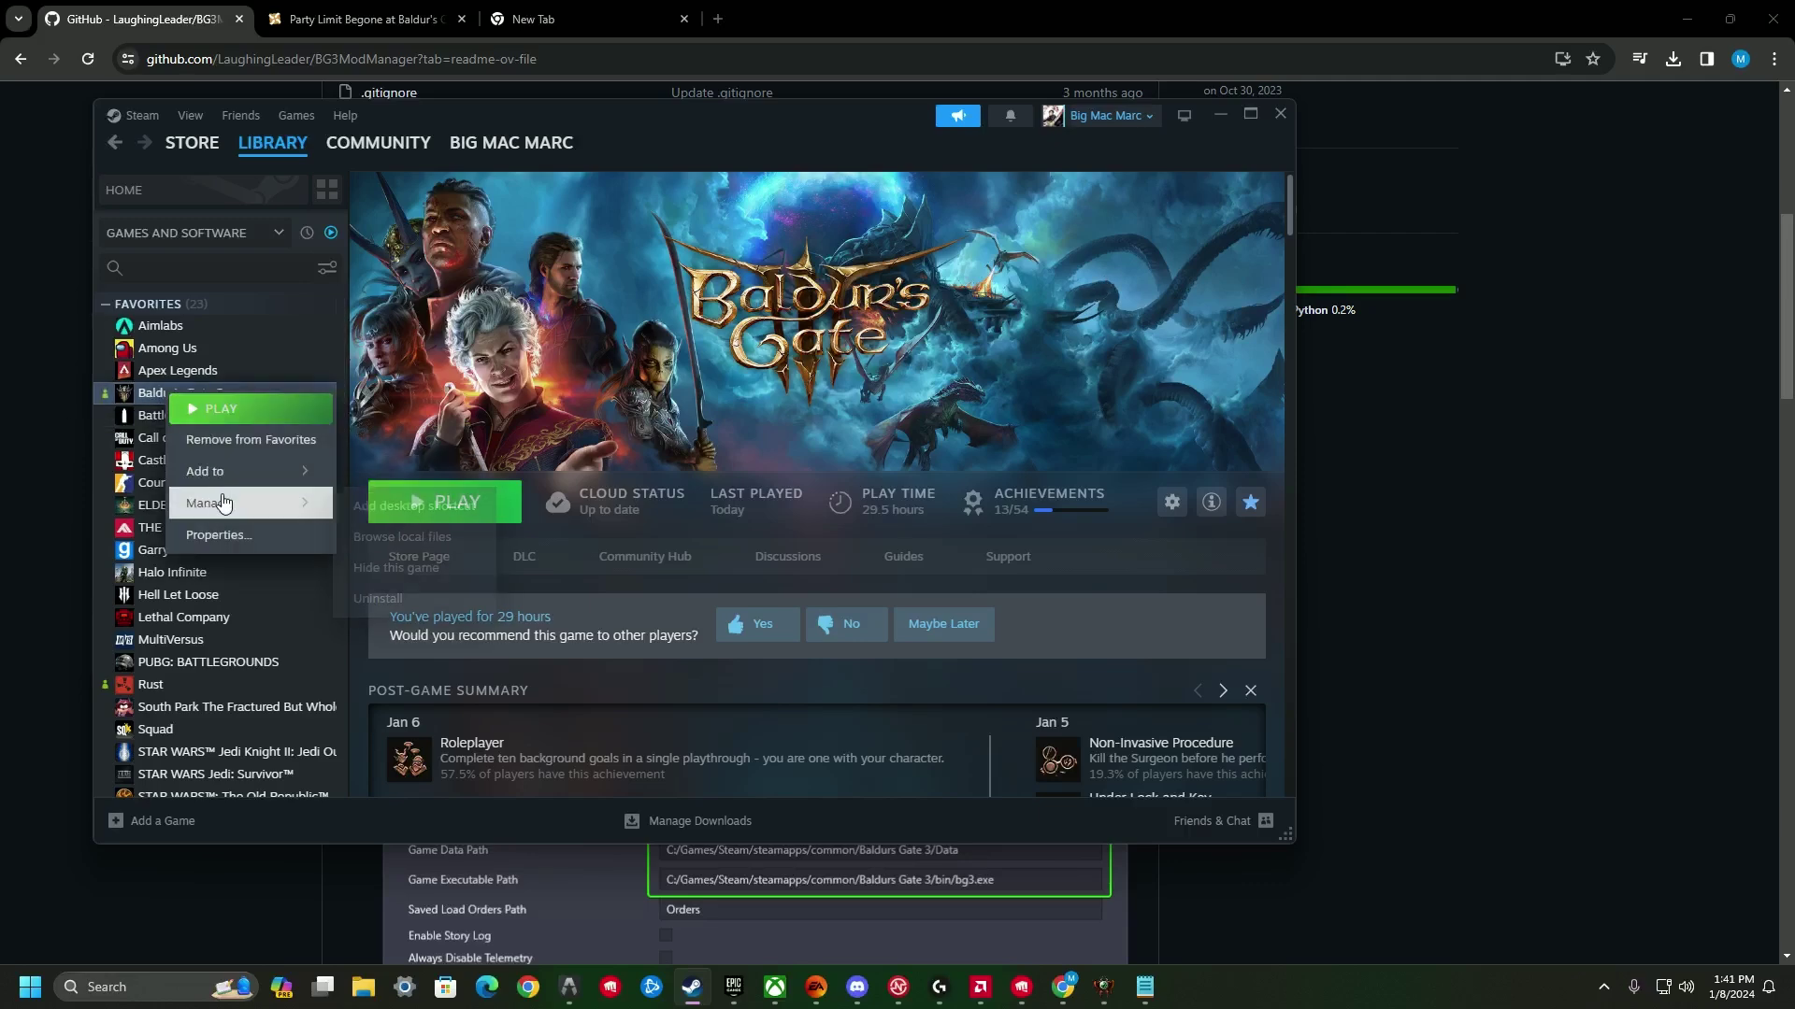
pyautogui.click(399, 540)
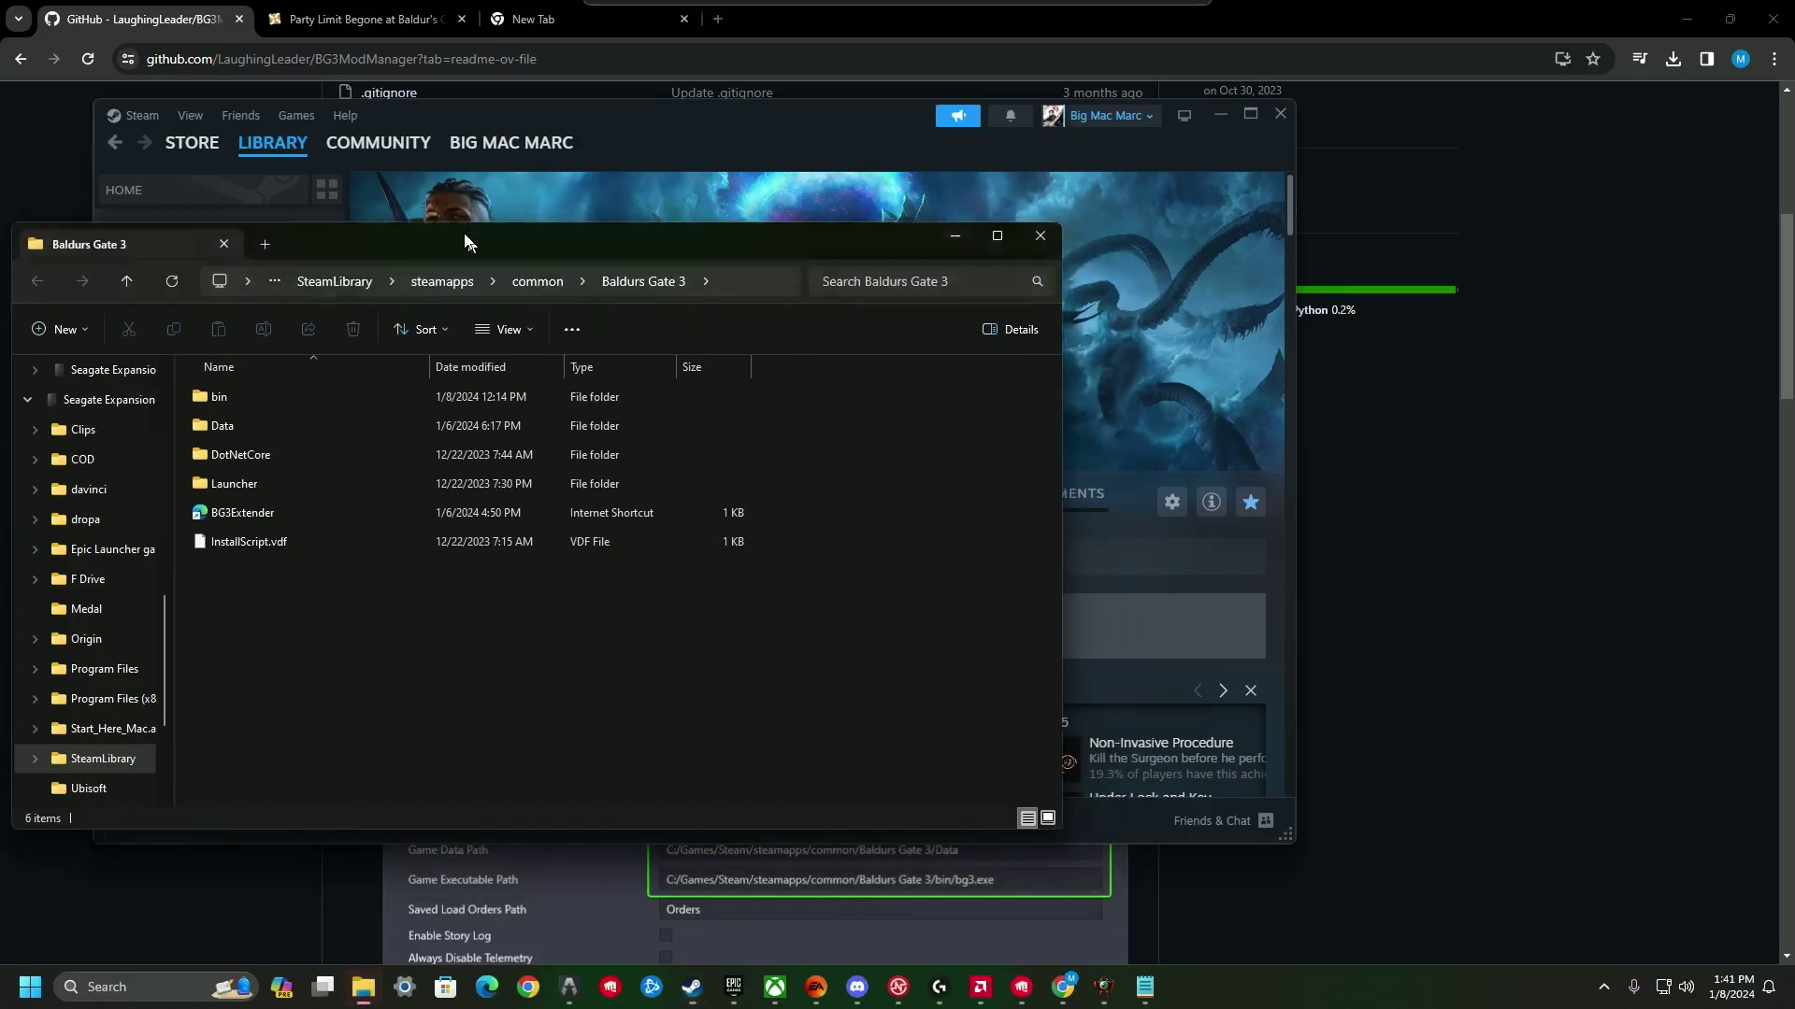
pyautogui.doubleClick(213, 390)
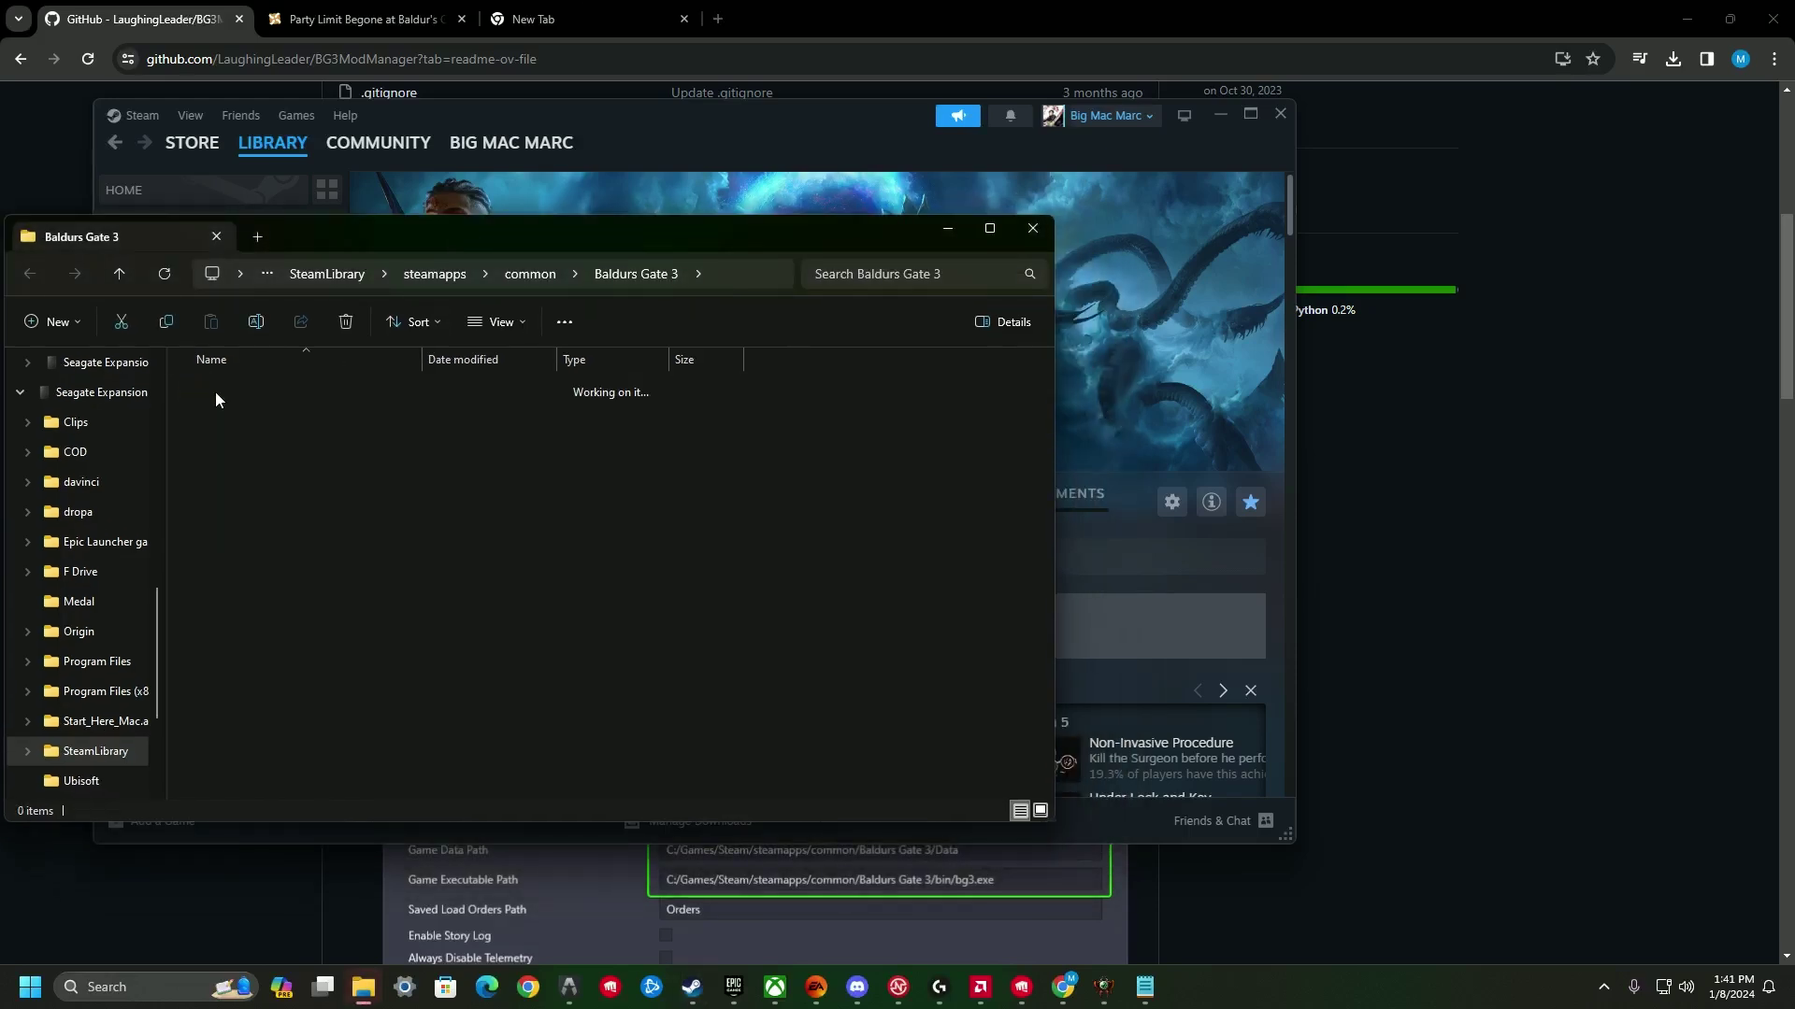
# - Open the 1.7 mods folder inside the desktop's Mods folder in a separate Explorer tab, and return to the game's bin folder
pyautogui.click(255, 239)
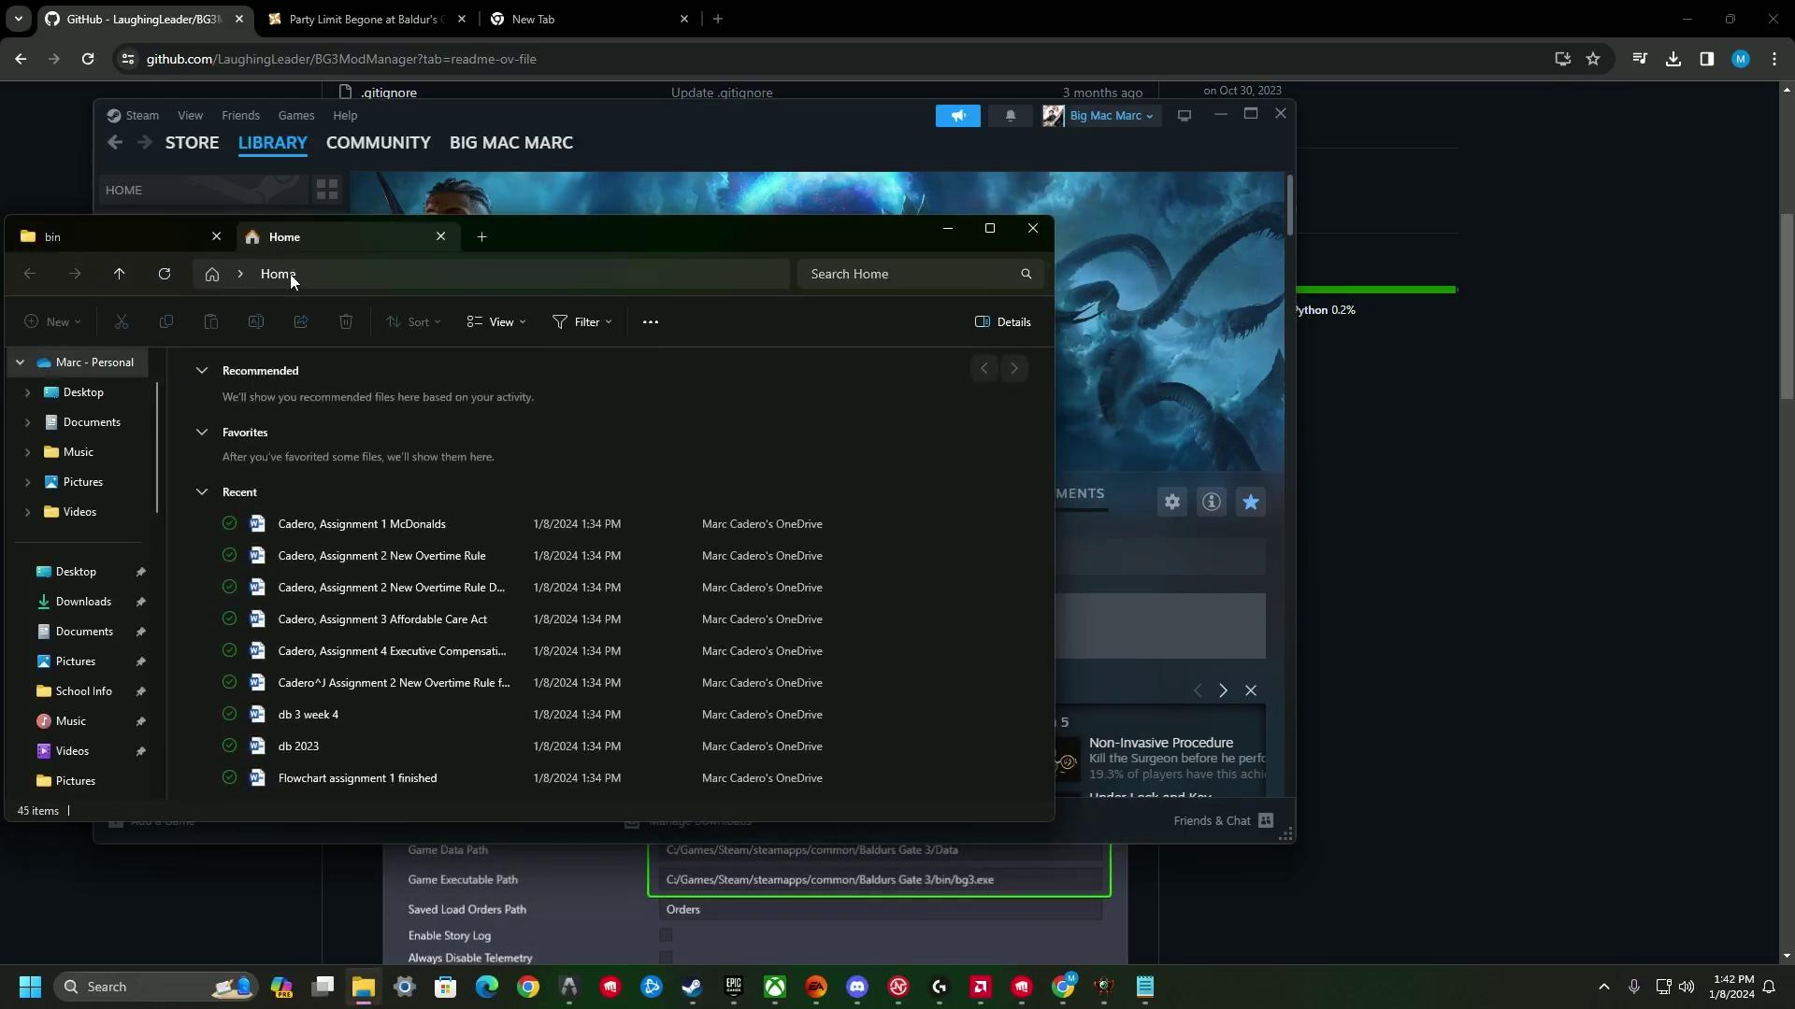
pyautogui.click(76, 571)
pyautogui.click(230, 418)
pyautogui.doubleClick(230, 418)
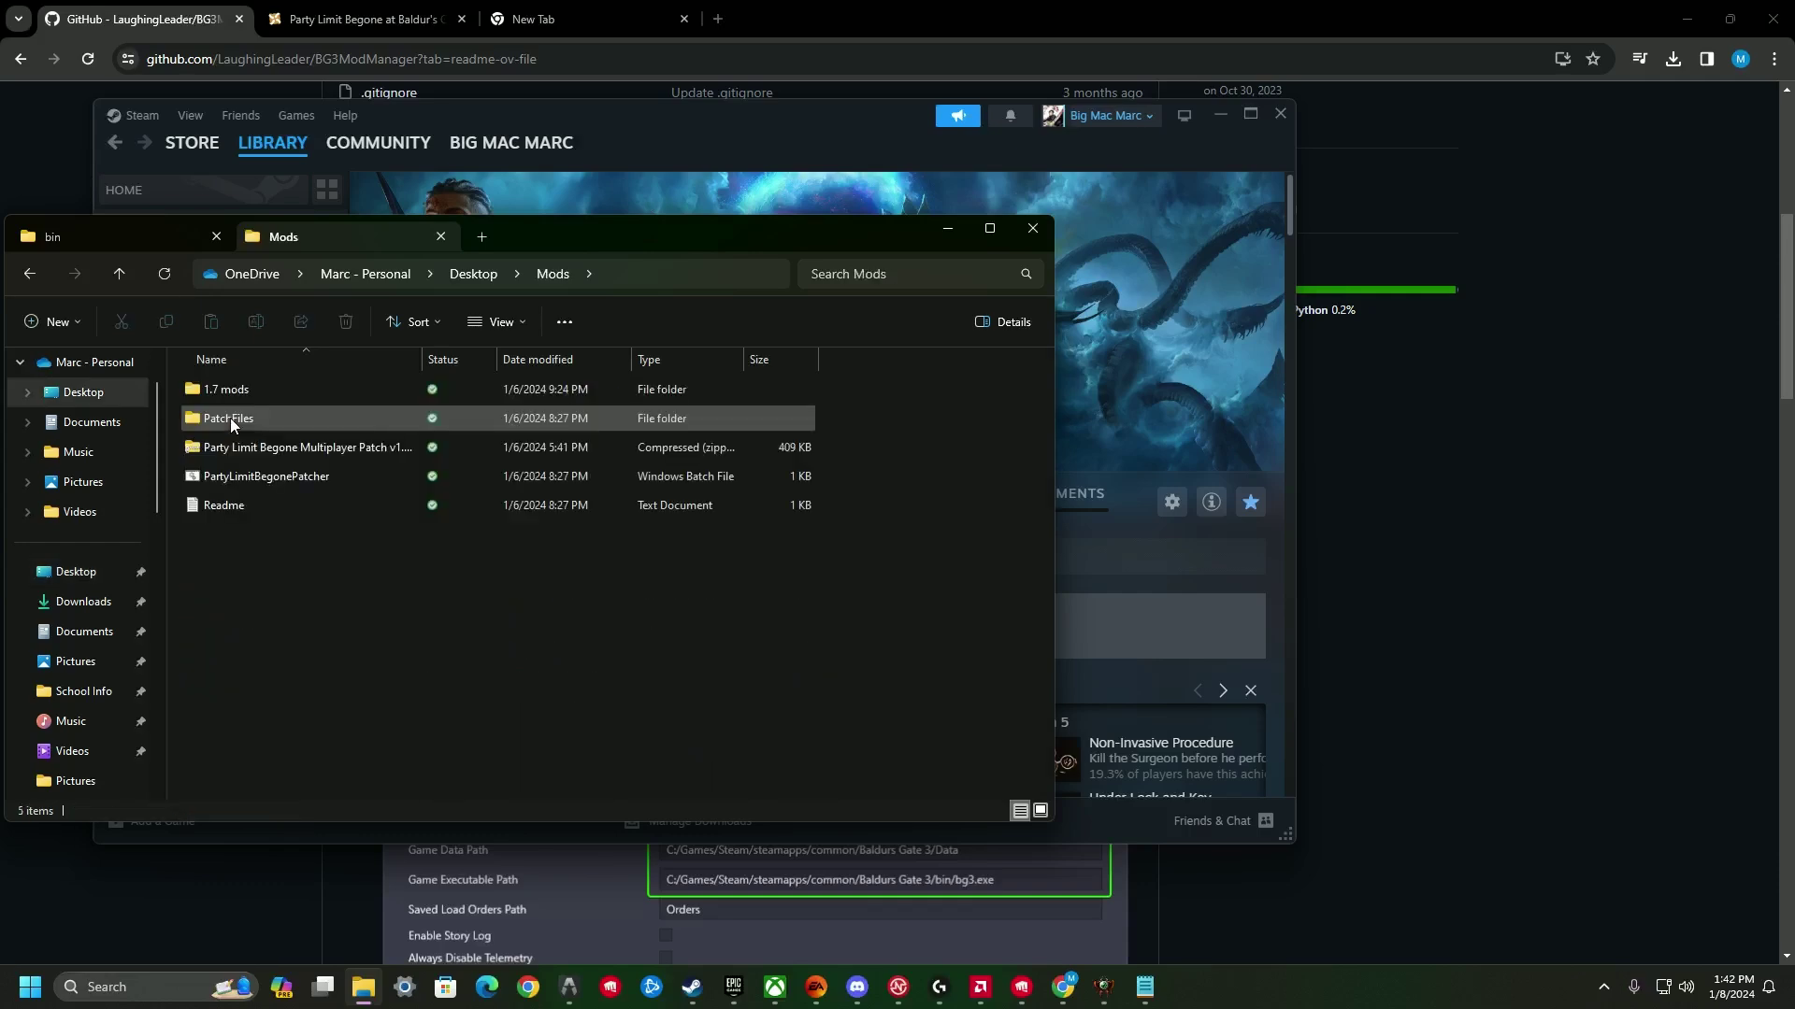
pyautogui.doubleClick(229, 393)
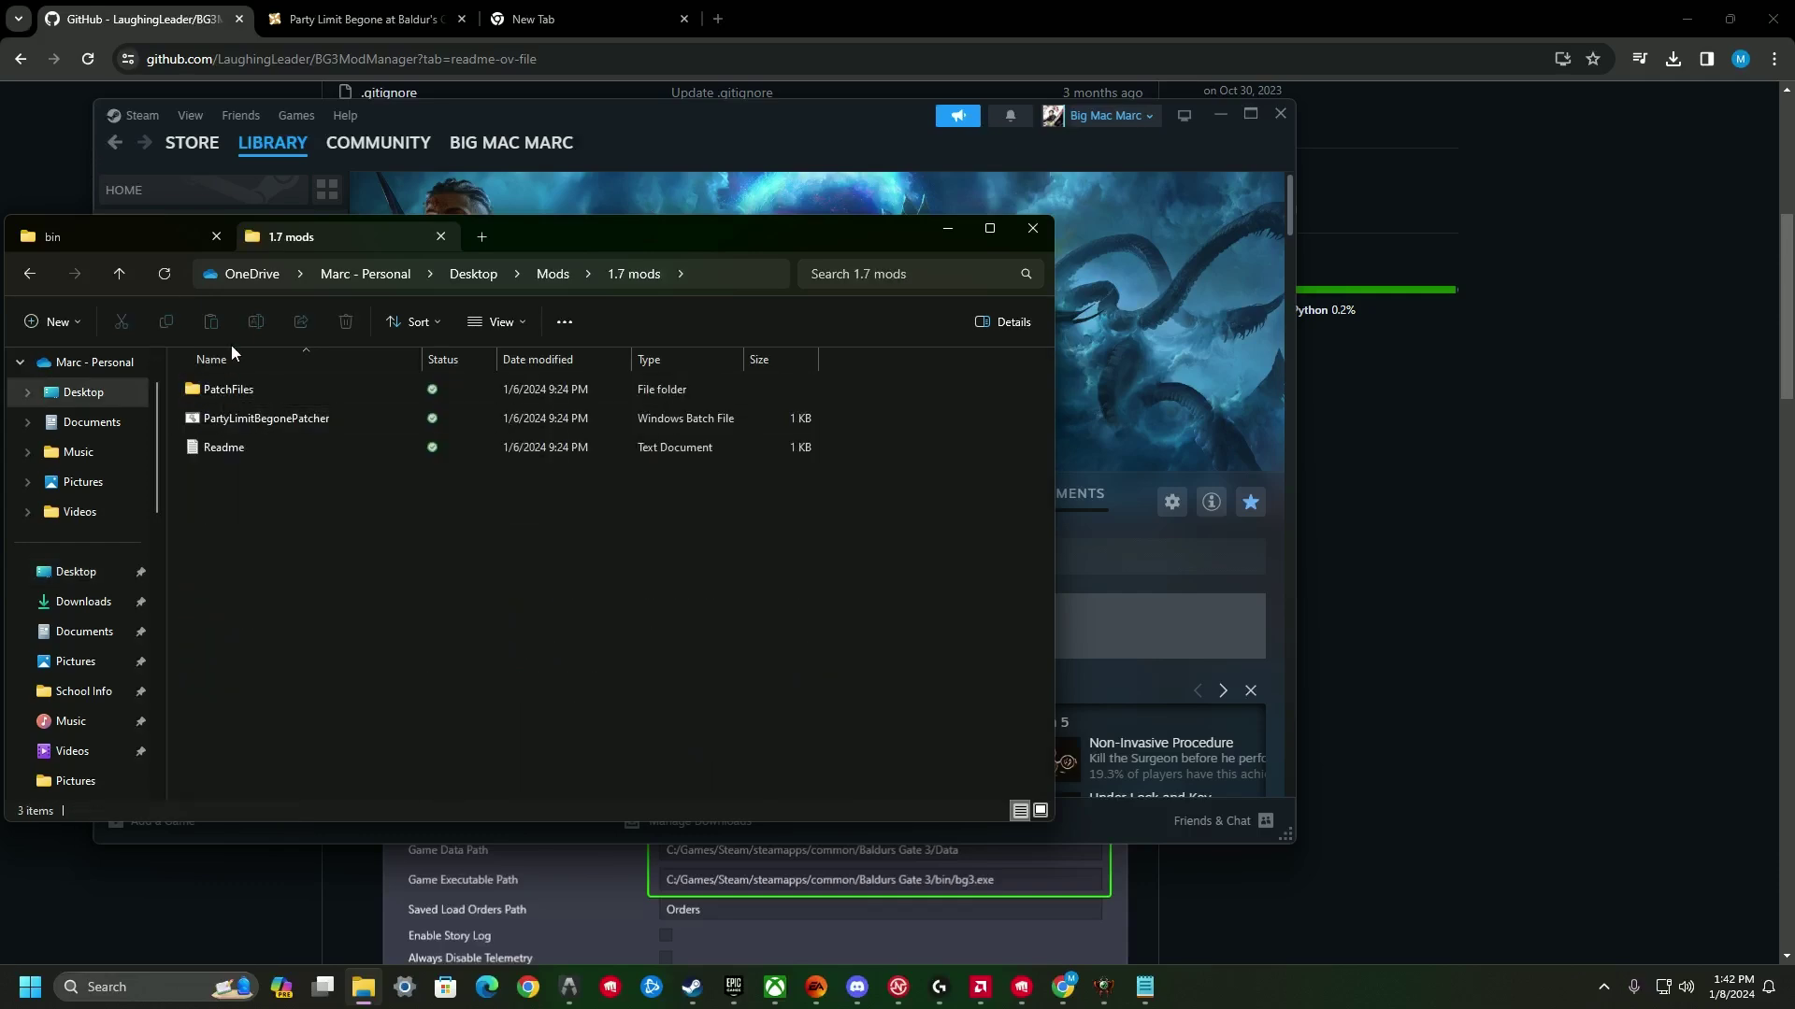
pyautogui.click(141, 240)
pyautogui.moveTo(205, 449); pyautogui.dragTo(260, 417)
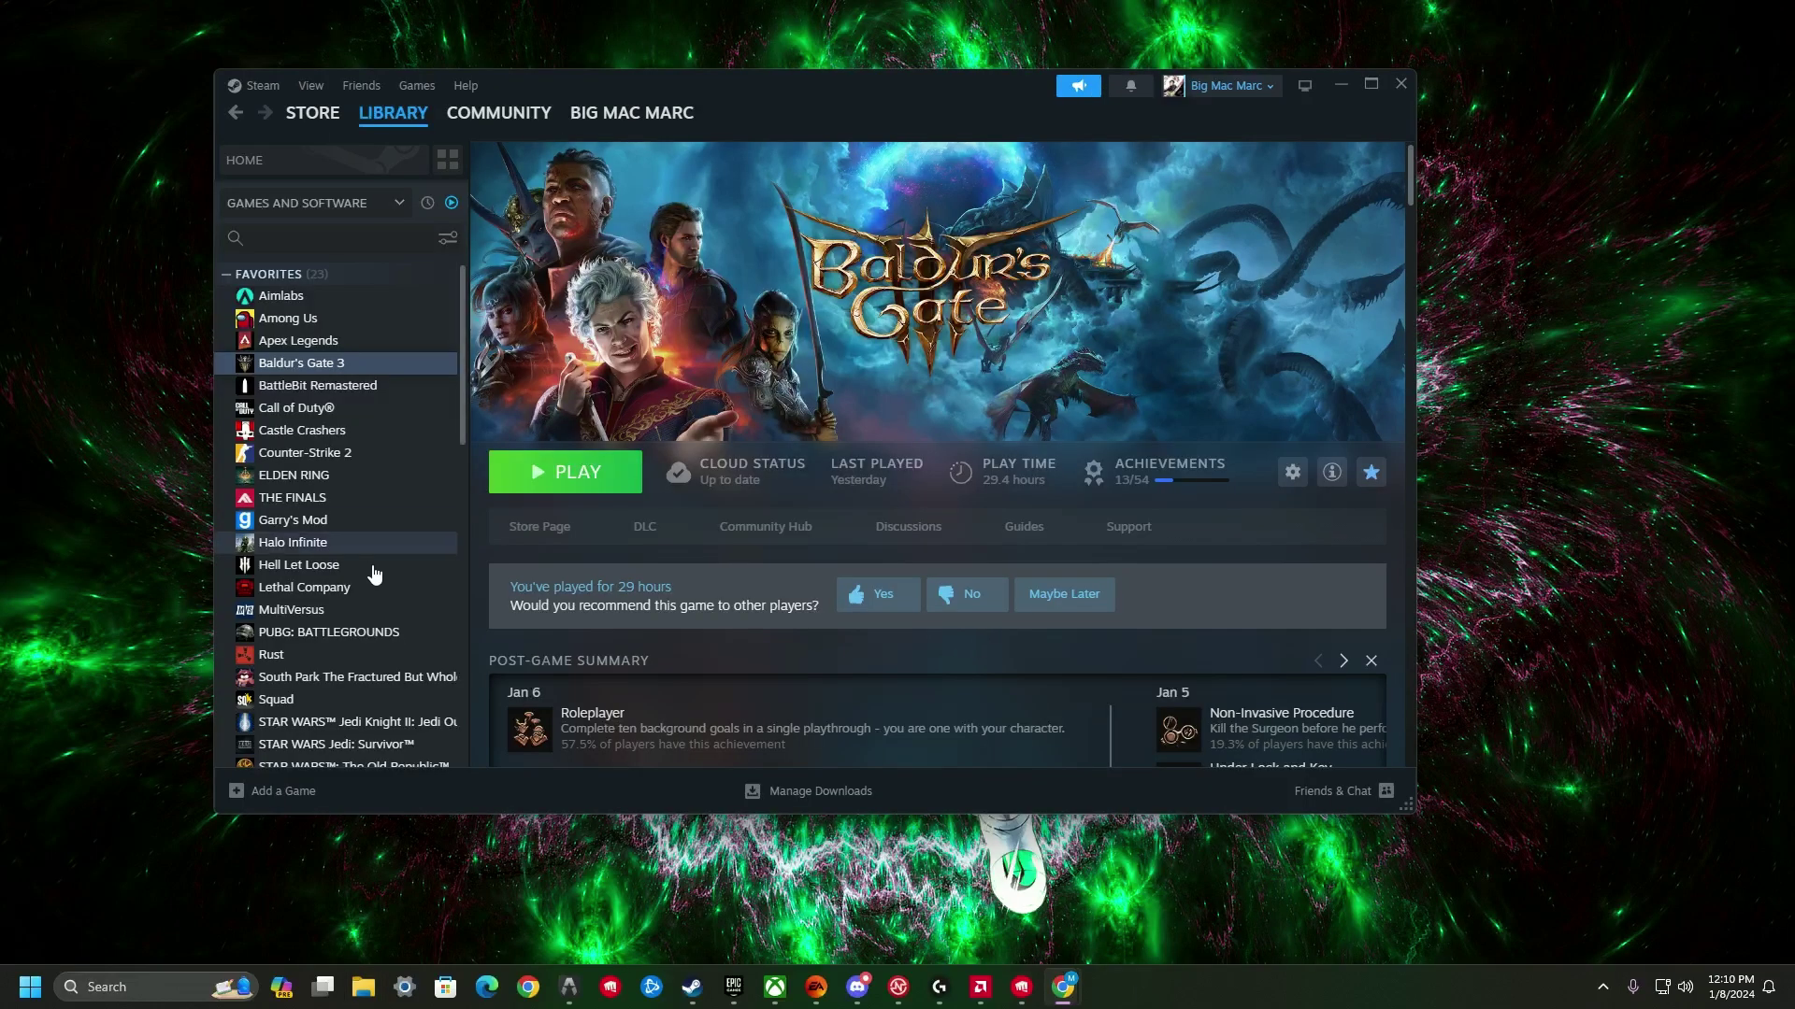
# - Launch Baldur's Gate 3 from the Steam library and create an online multiplayer lobby
pyautogui.click(566, 477)
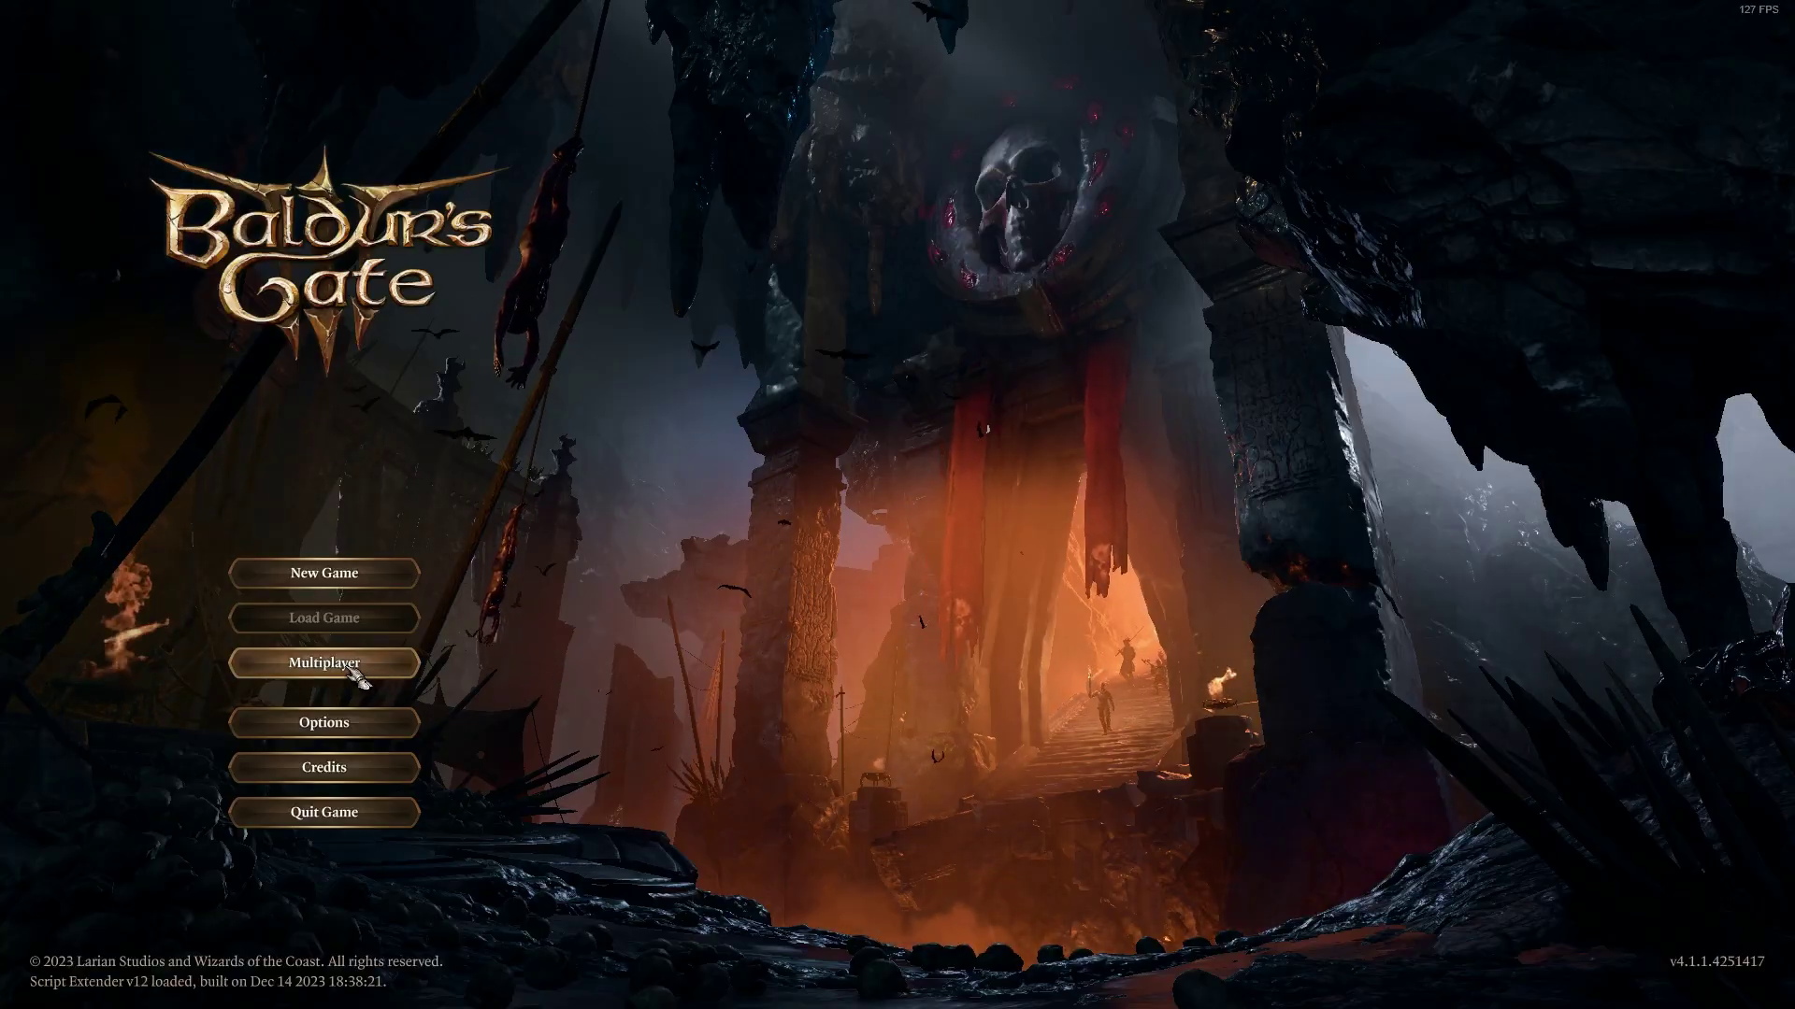
pyautogui.click(354, 671)
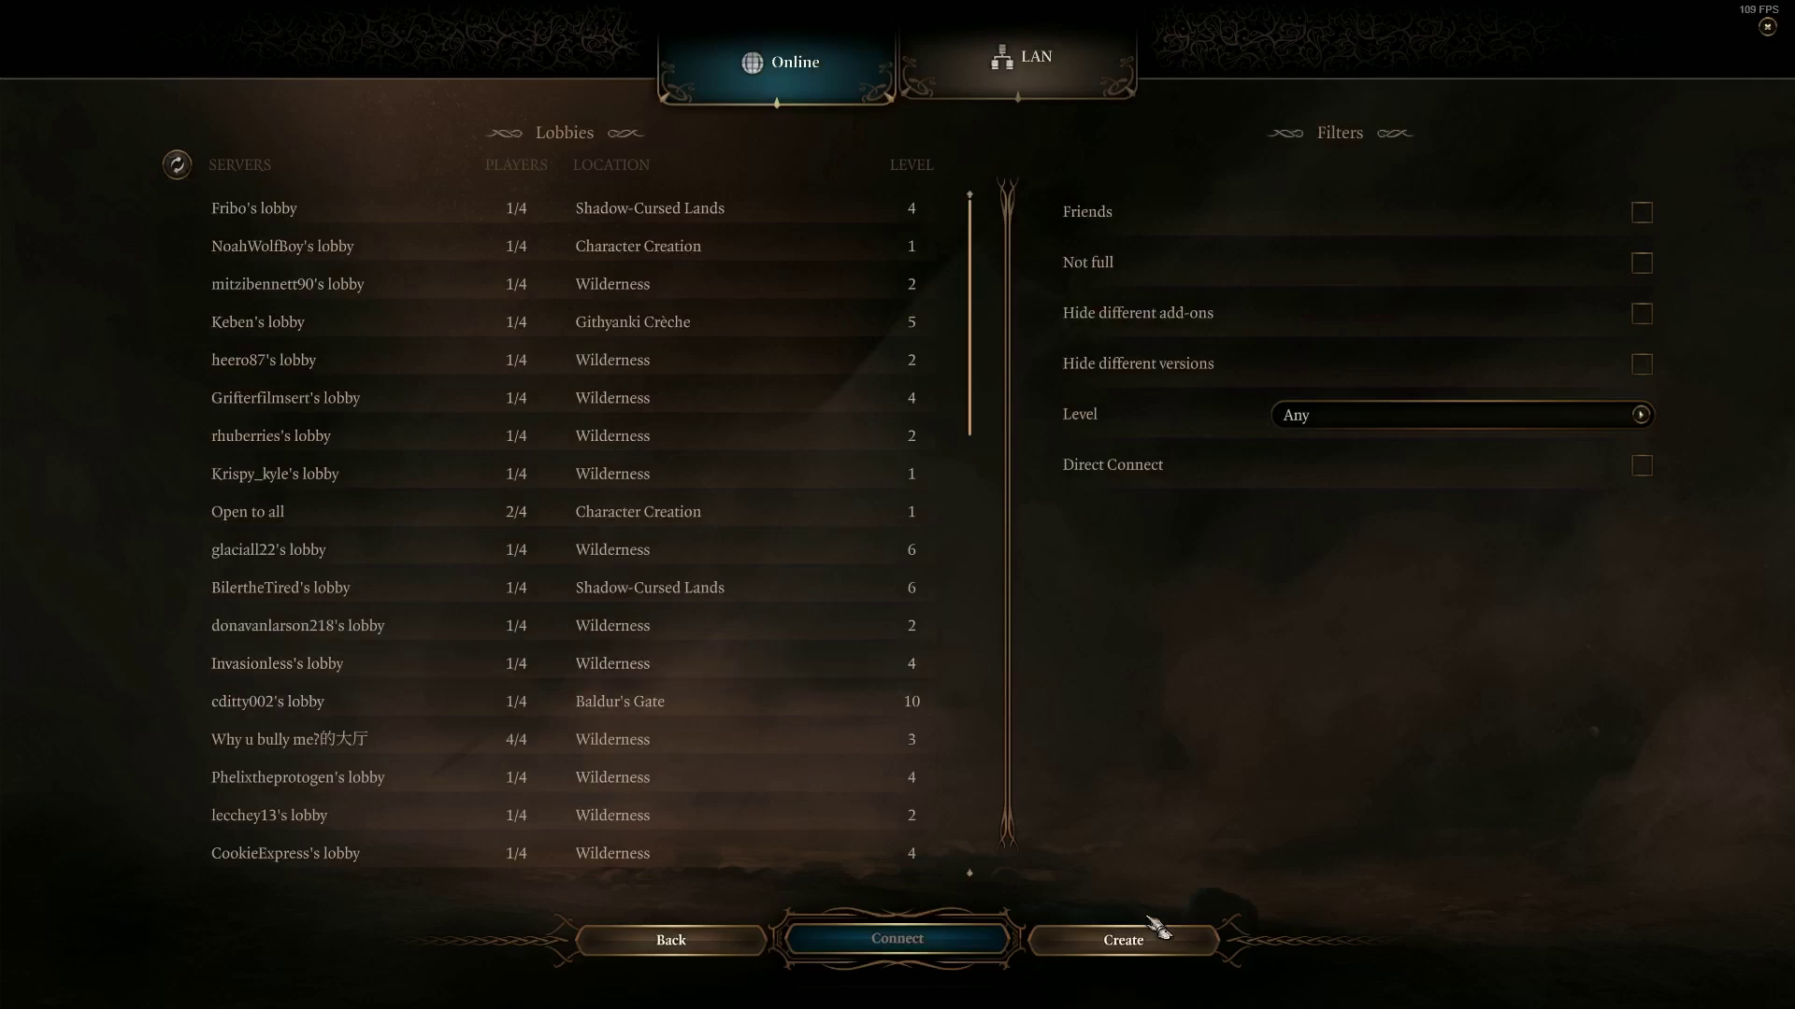
pyautogui.click(1150, 925)
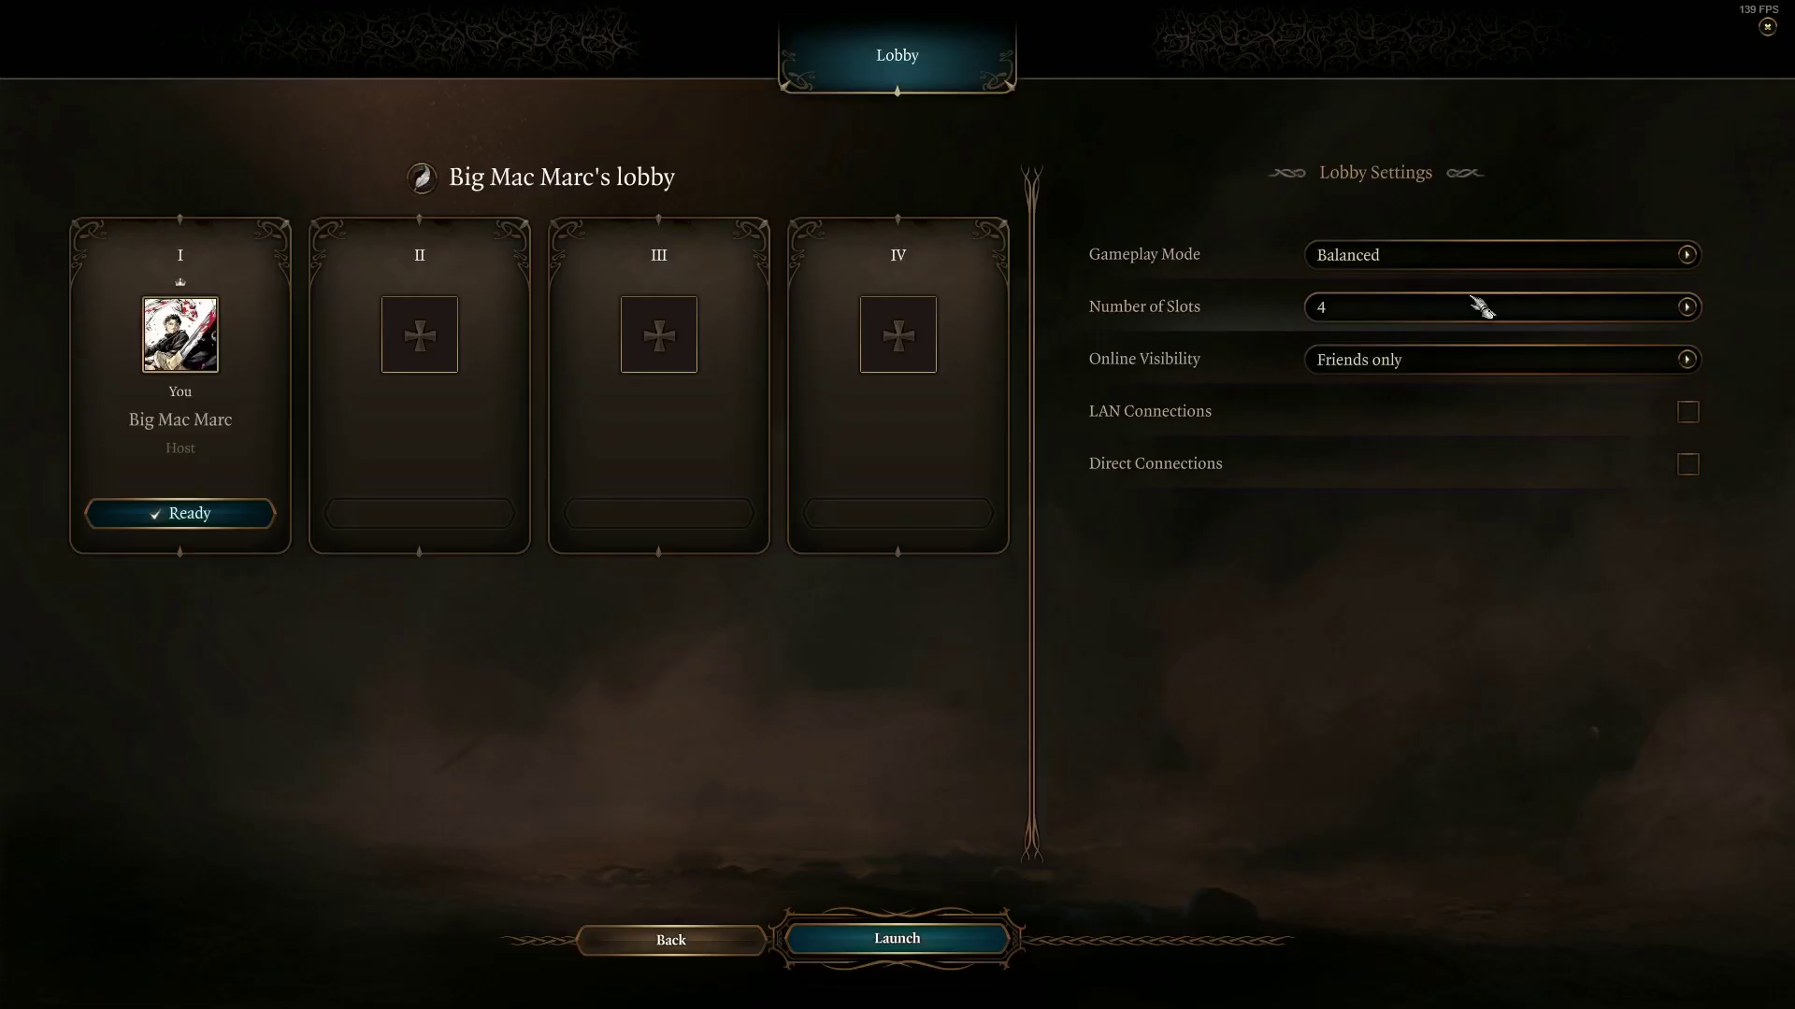
# - Set the multiplayer lobby's number of slots to 8
pyautogui.click(1496, 307)
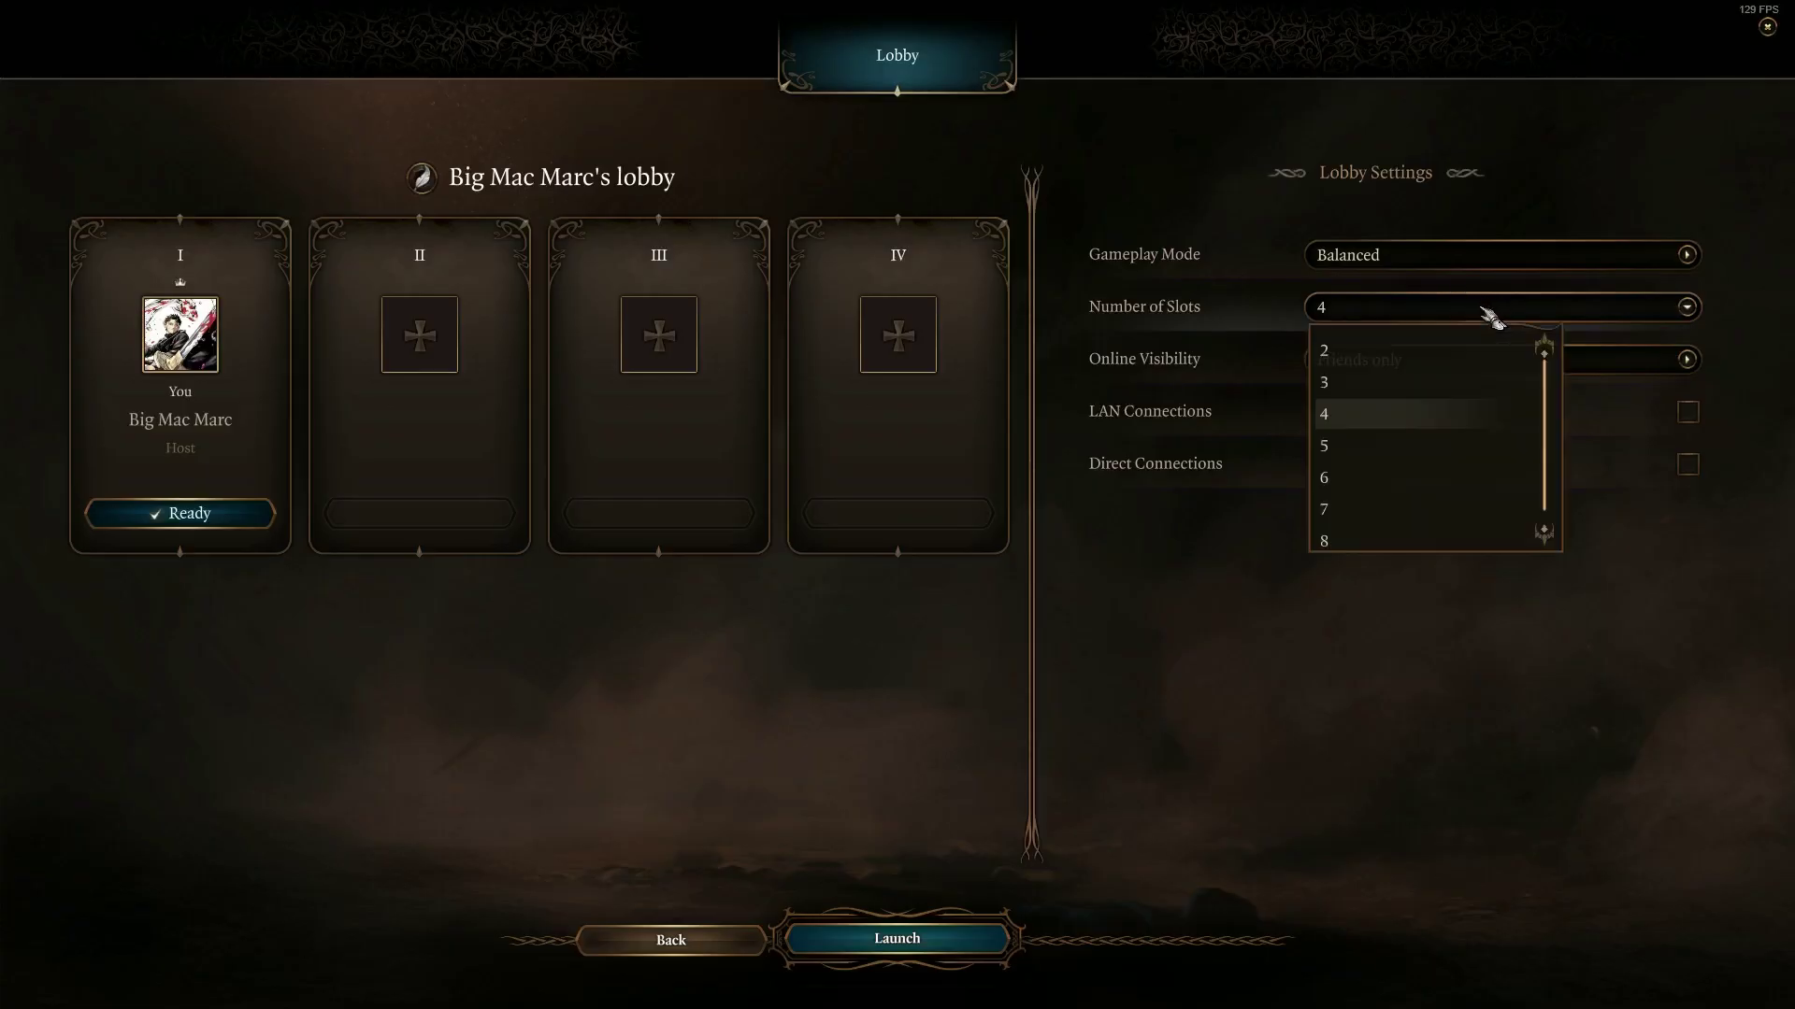
pyautogui.click(1372, 540)
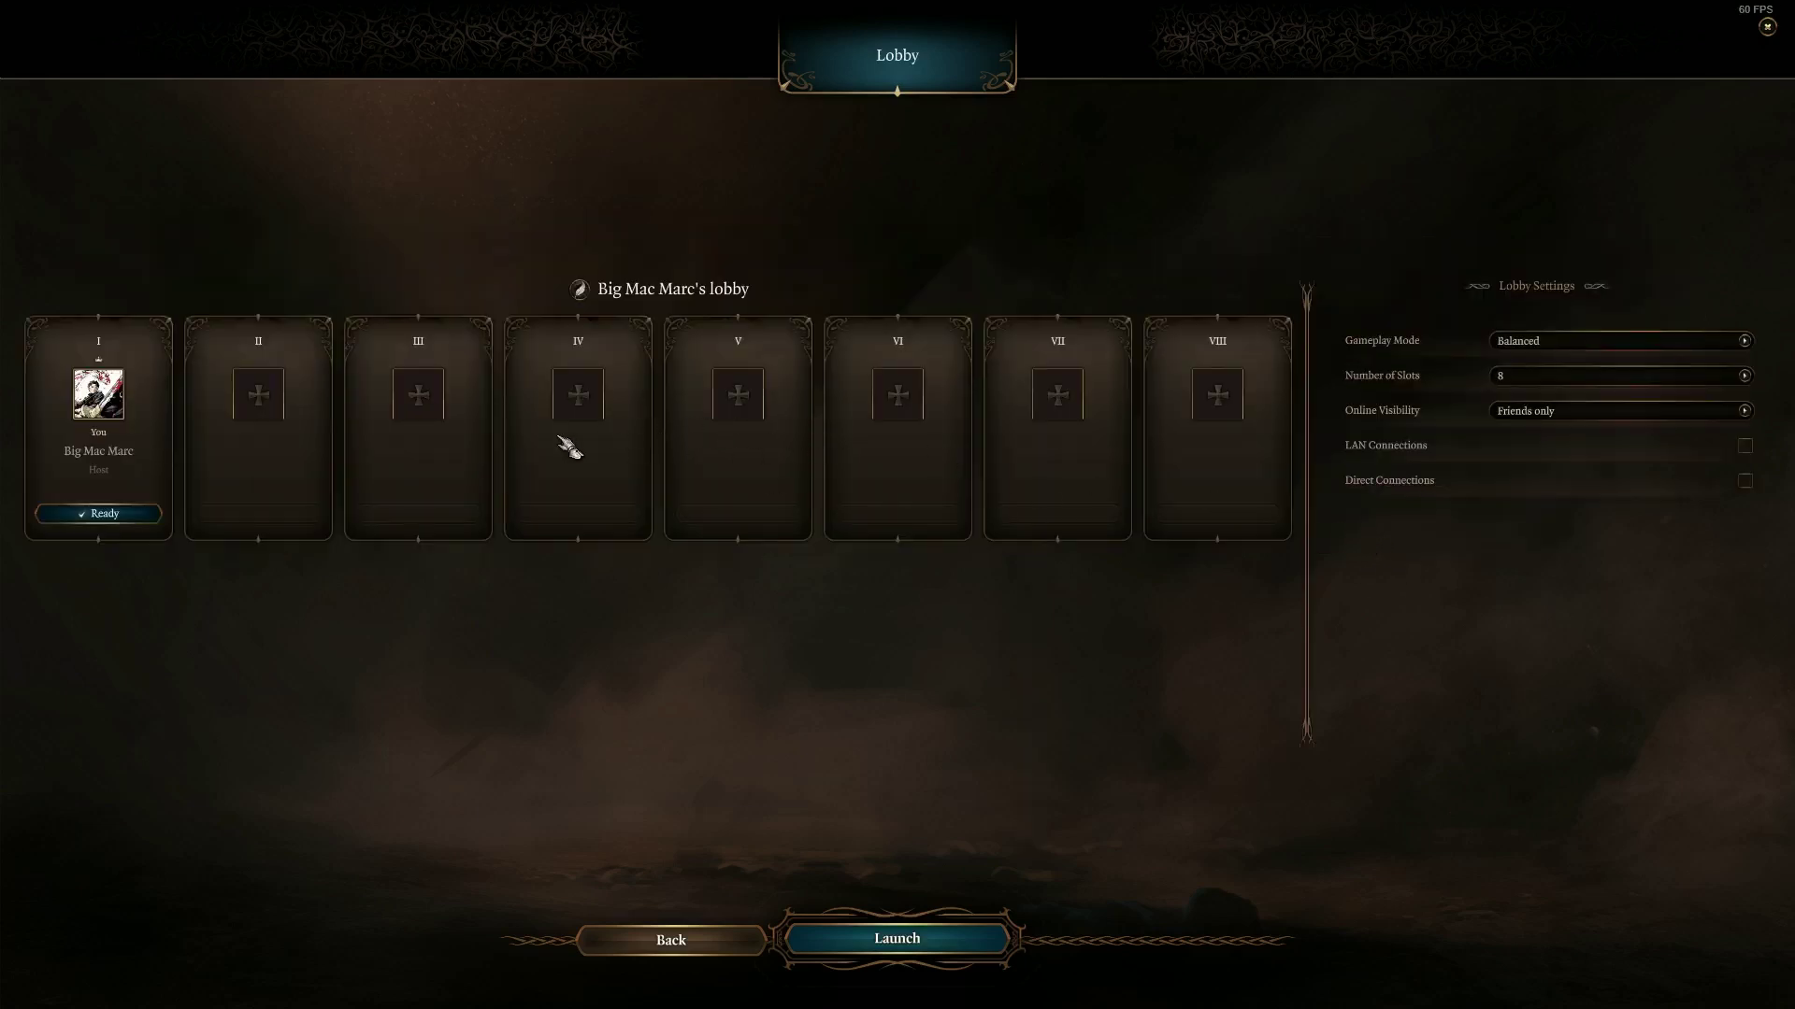